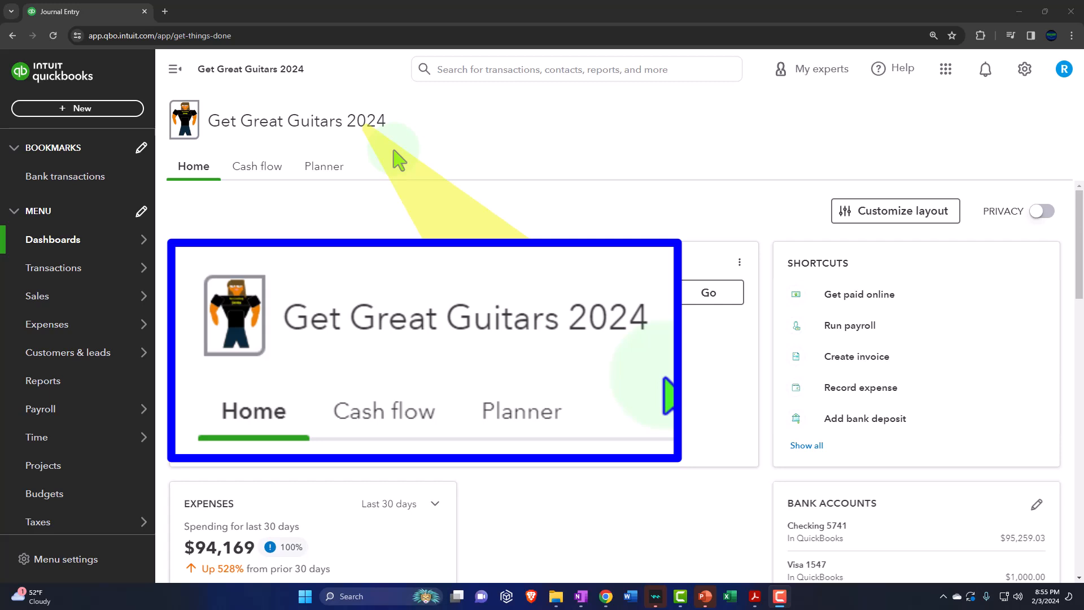
Step: Open the favorite Balance Sheet, Profit and Loss and Trial Balance reports, each in its own browser tab
left_click(58, 380)
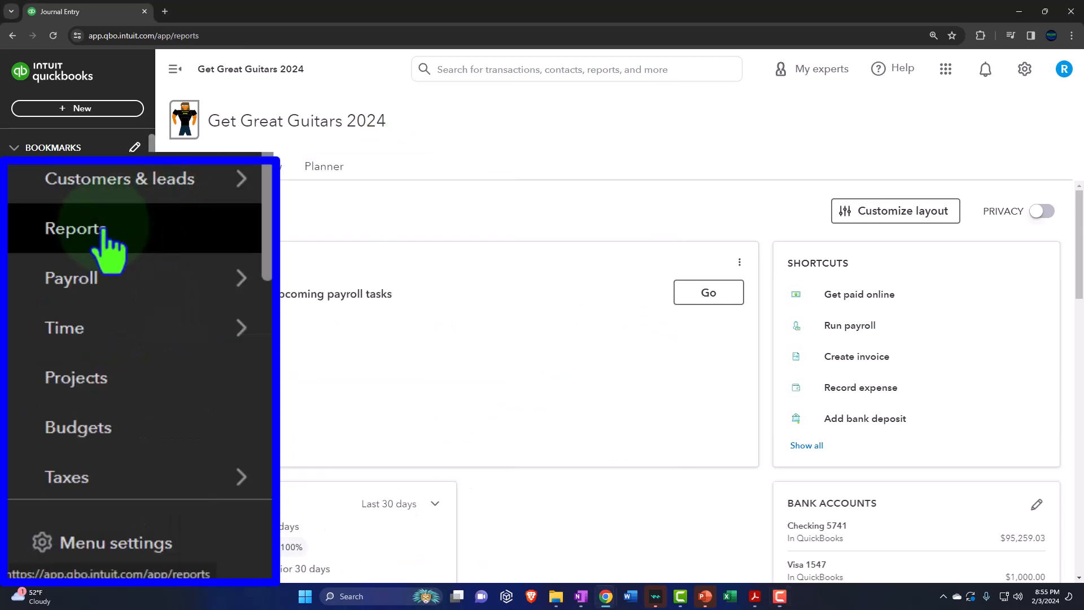
right_click(278, 310)
left_click(338, 313)
right_click(280, 342)
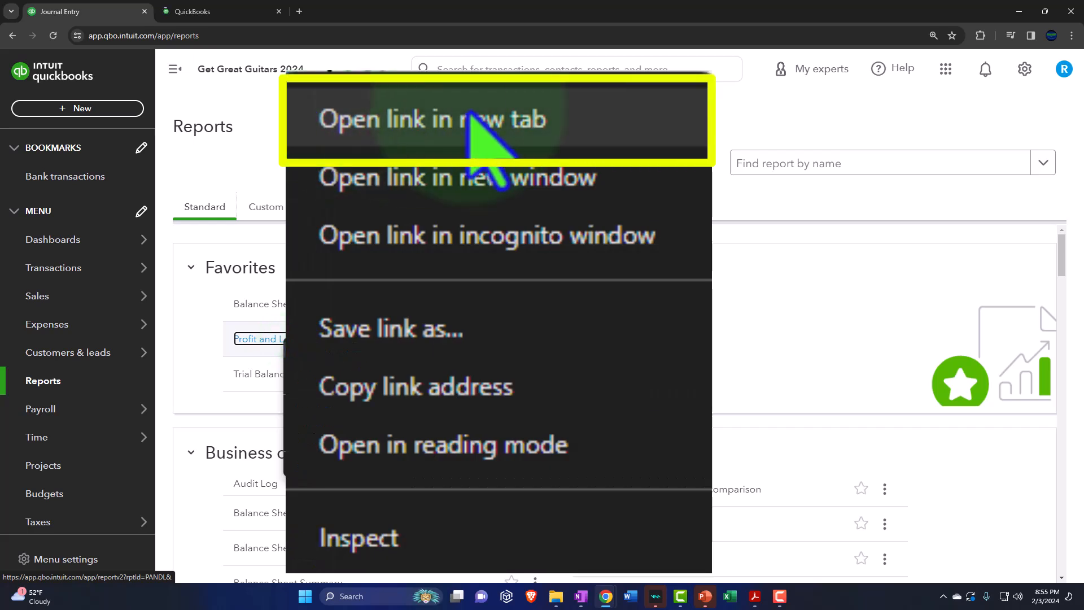
left_click(340, 345)
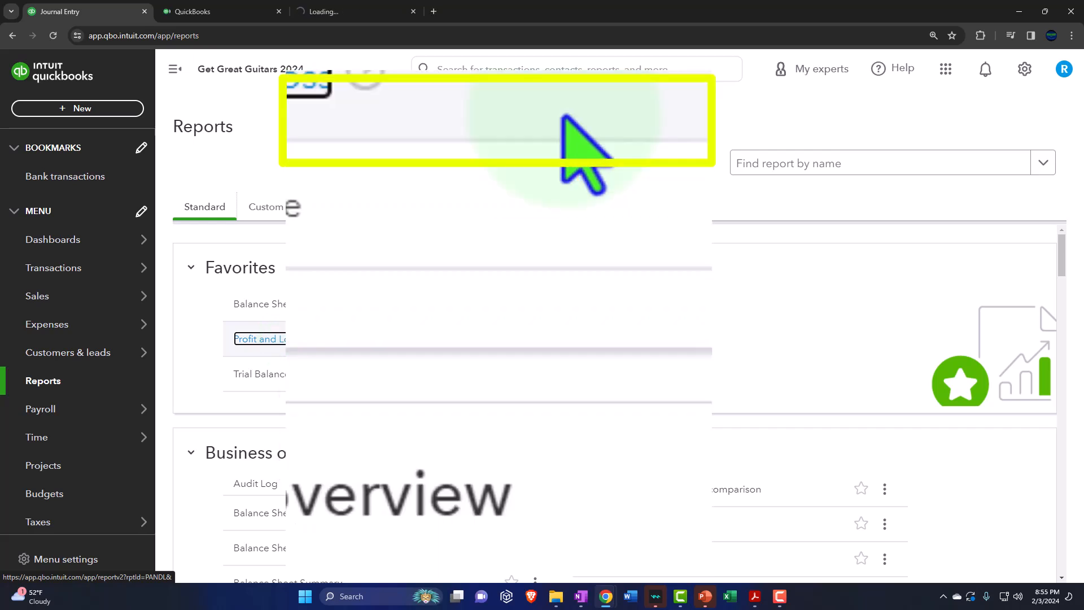
right_click(268, 381)
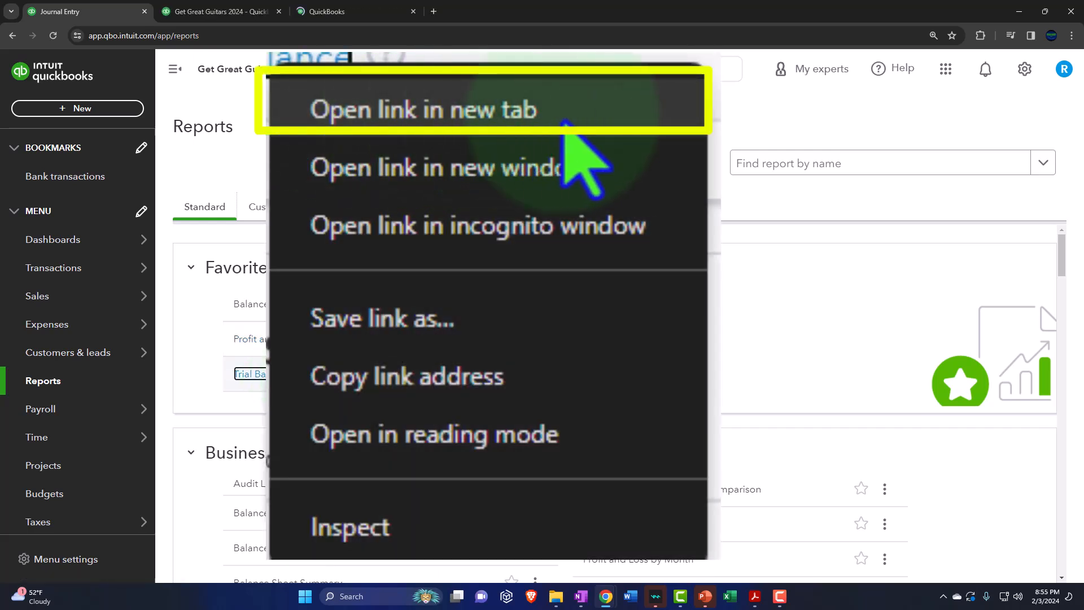
left_click(349, 400)
Step: In the Balance Sheet report, collapse the navigation menu and set the report period from 01/01/2024 to 02/29/2024
left_click(315, 215)
left_click(361, 12)
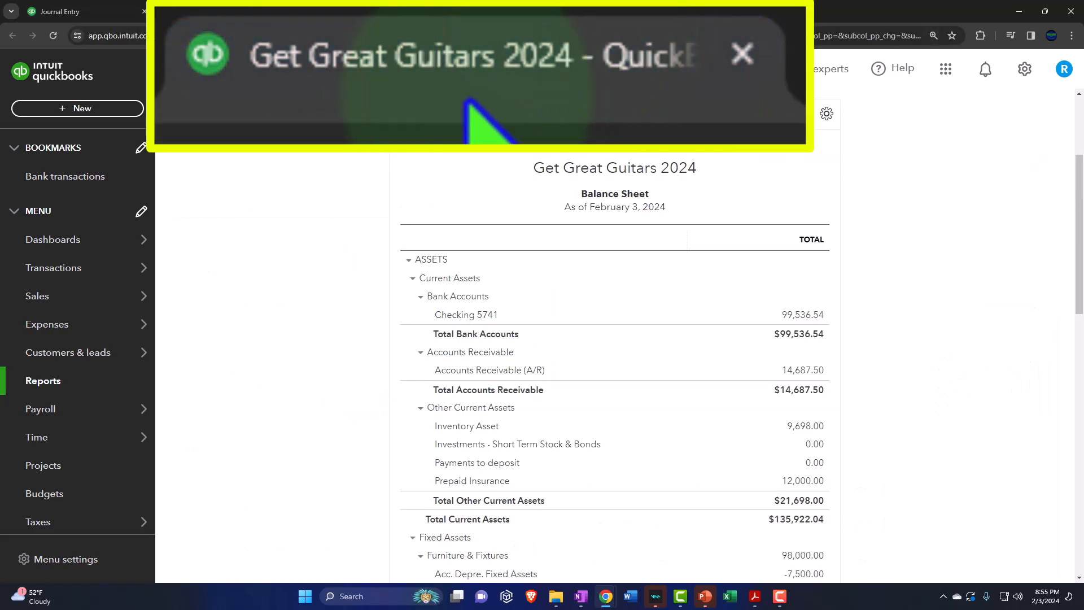
left_click(178, 70)
scroll(192, 209, "up", 3)
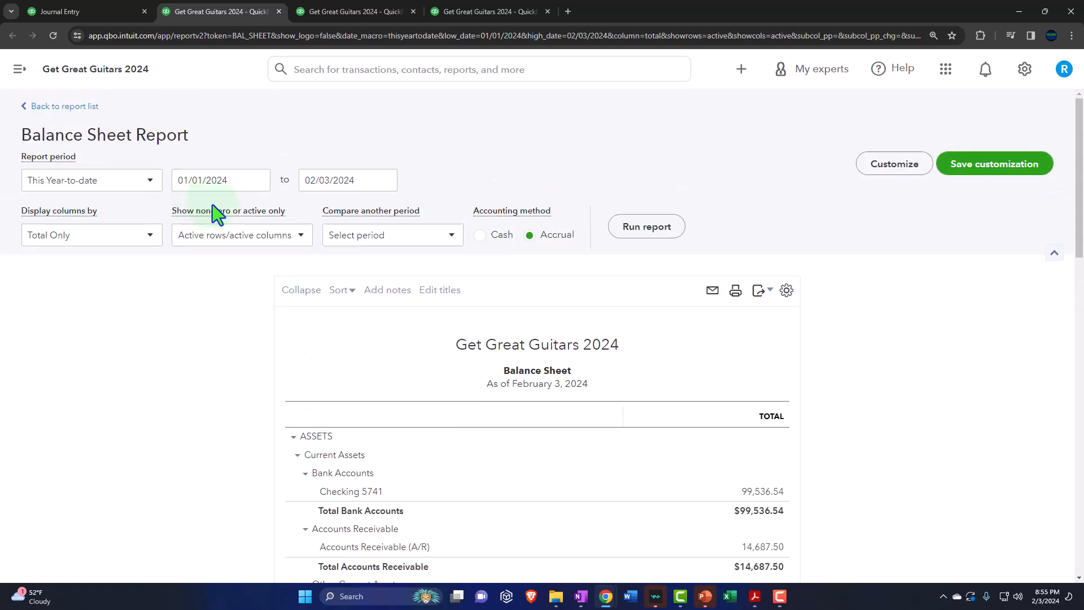
left_click(223, 180)
type("010124")
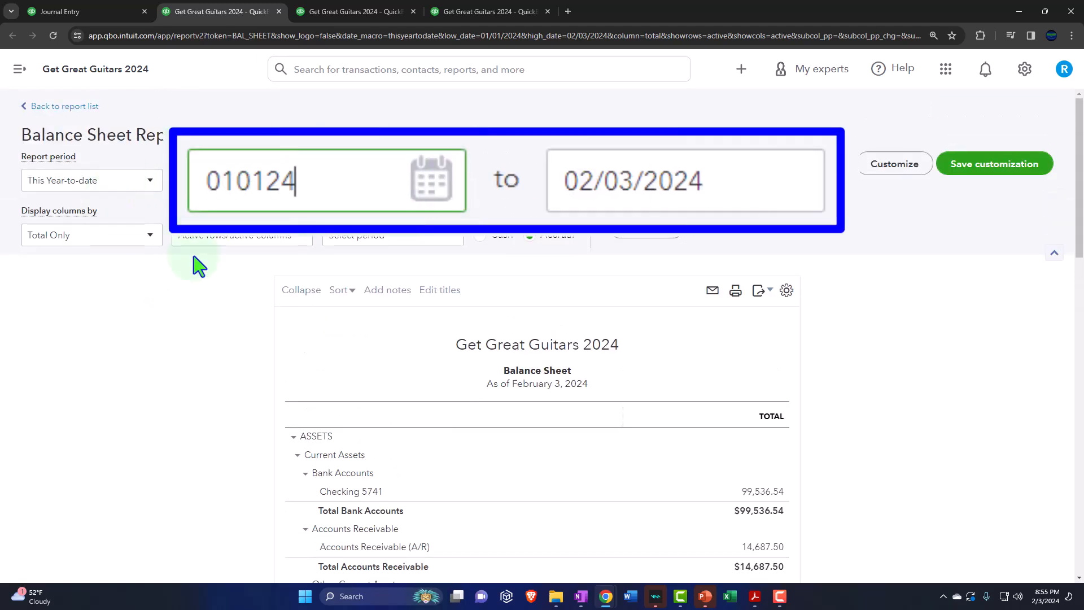
key("Tab")
type("02292024")
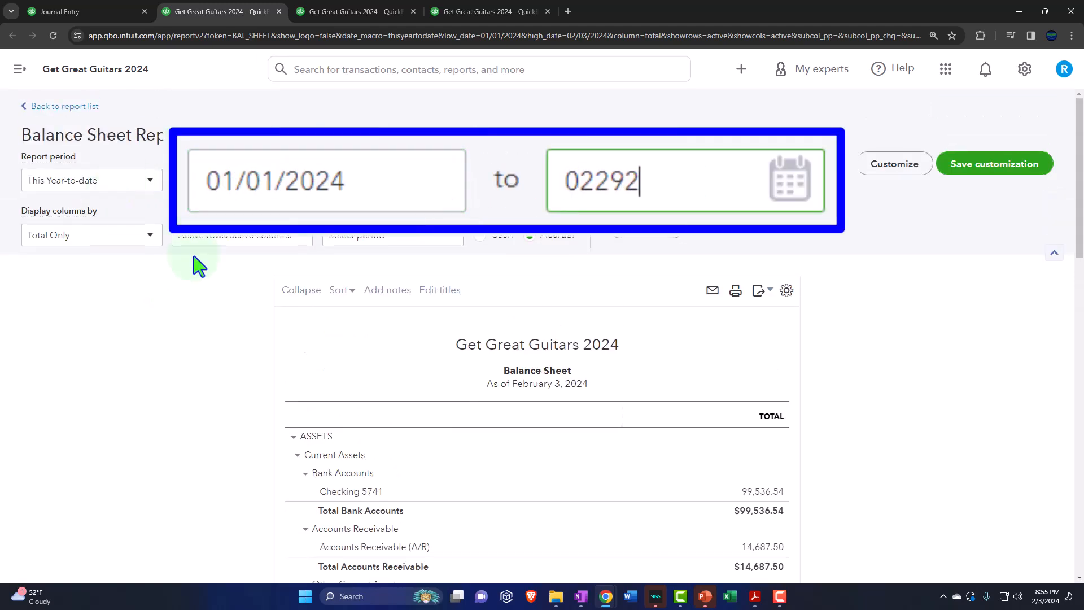
Step: Display the Balance Sheet columns by Months and run the report
left_click(151, 235)
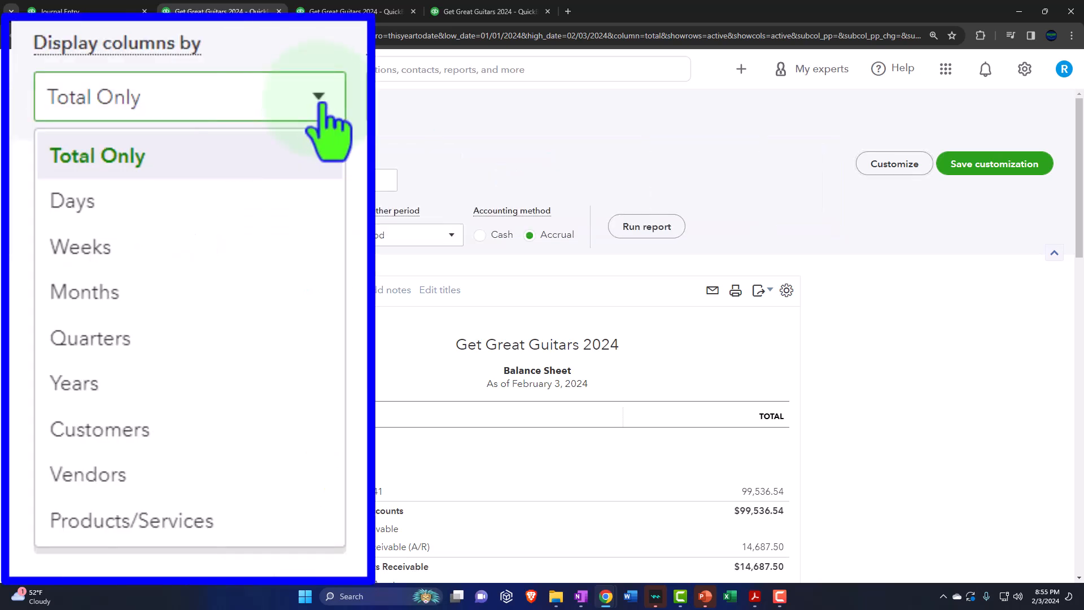
left_click(117, 317)
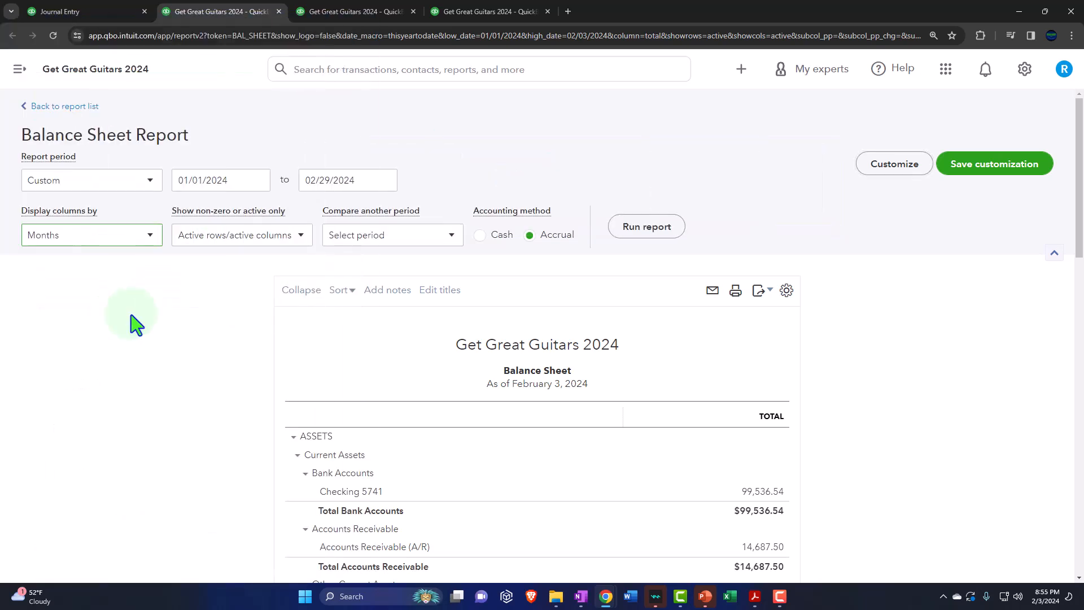
left_click(647, 226)
scroll(564, 214, "down", 3)
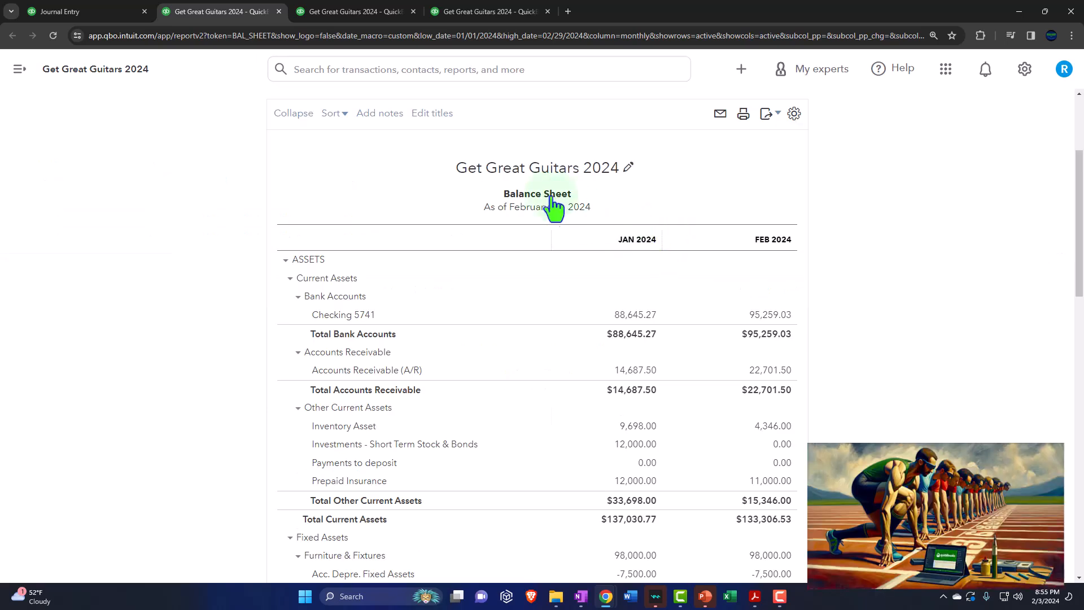
Step: In the Profit and Loss report, collapse the navigation menu and set the report period from 01/01/2024 to 02/29/2024
left_click(386, 15)
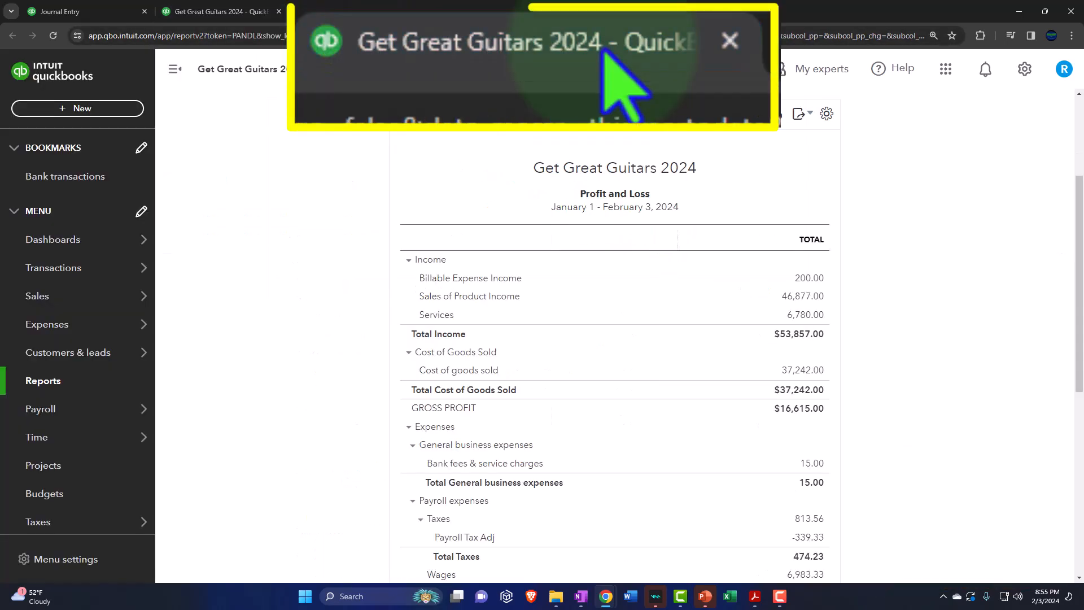
left_click(175, 73)
scroll(181, 225, "up", 3)
left_click(225, 174)
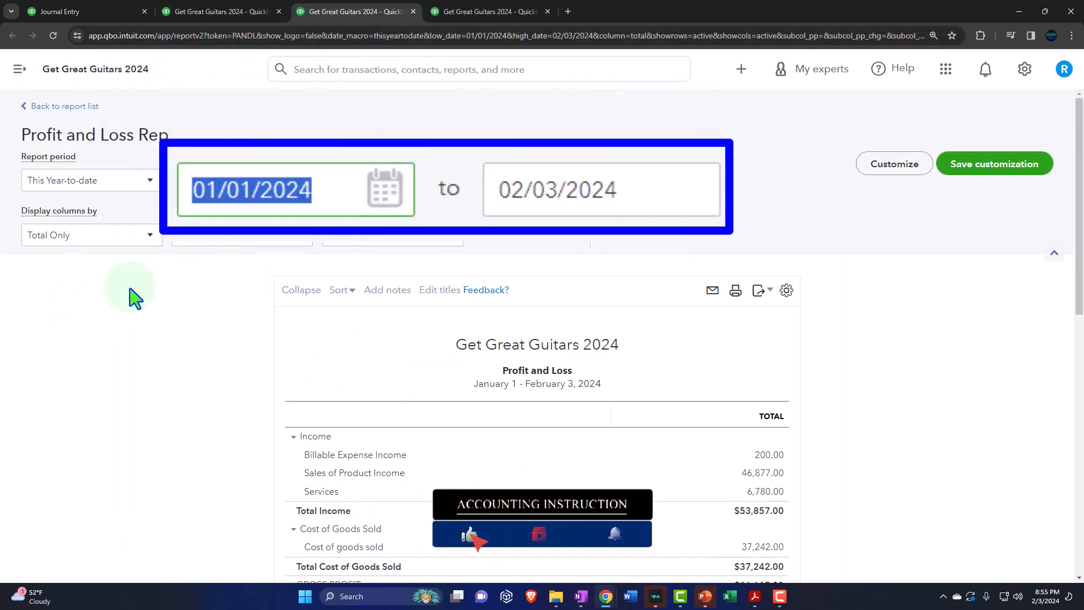
type("010124")
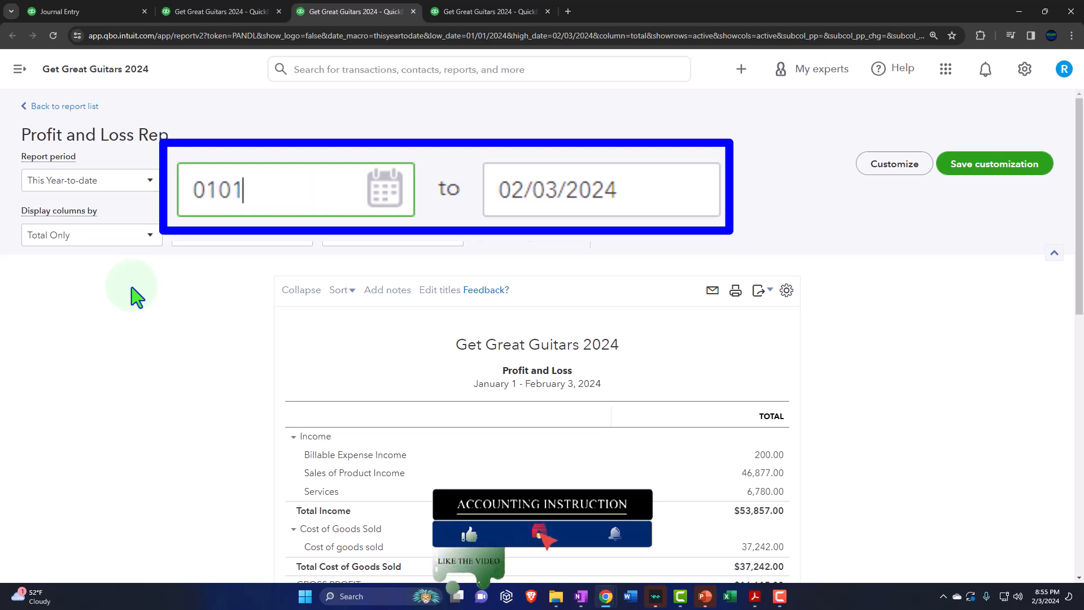
key("Tab")
type("022924")
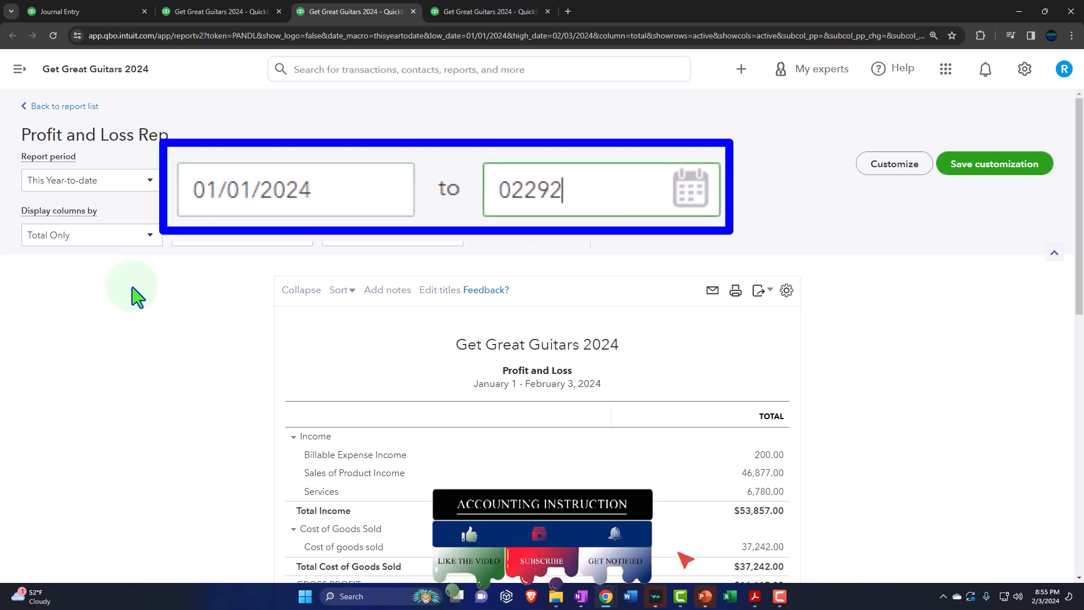
key("Tab")
Step: Display the Profit and Loss columns by Months and run the report
left_click(148, 236)
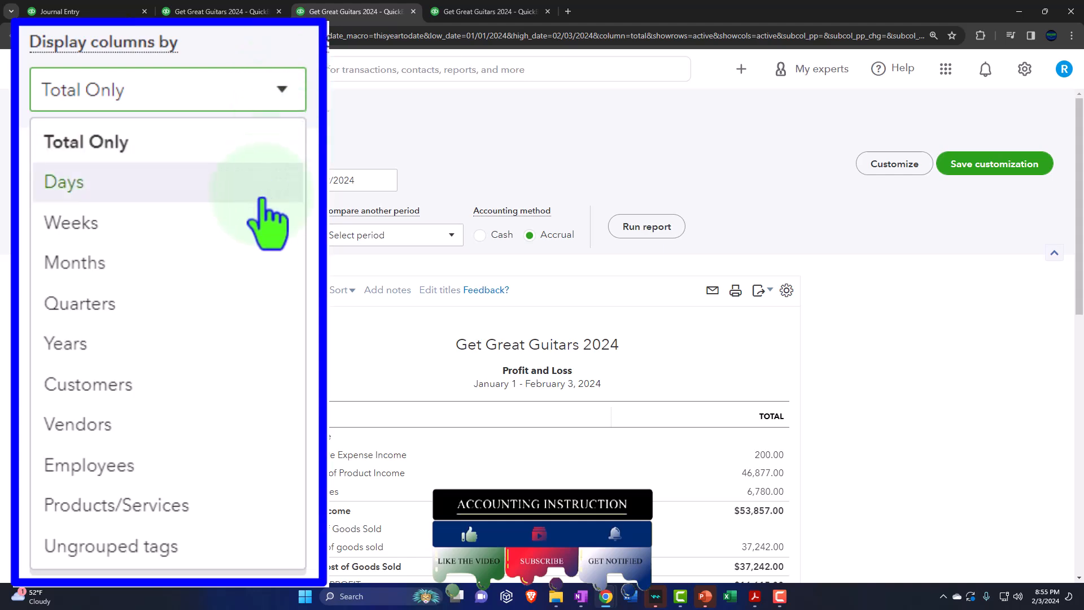
left_click(135, 323)
left_click(649, 228)
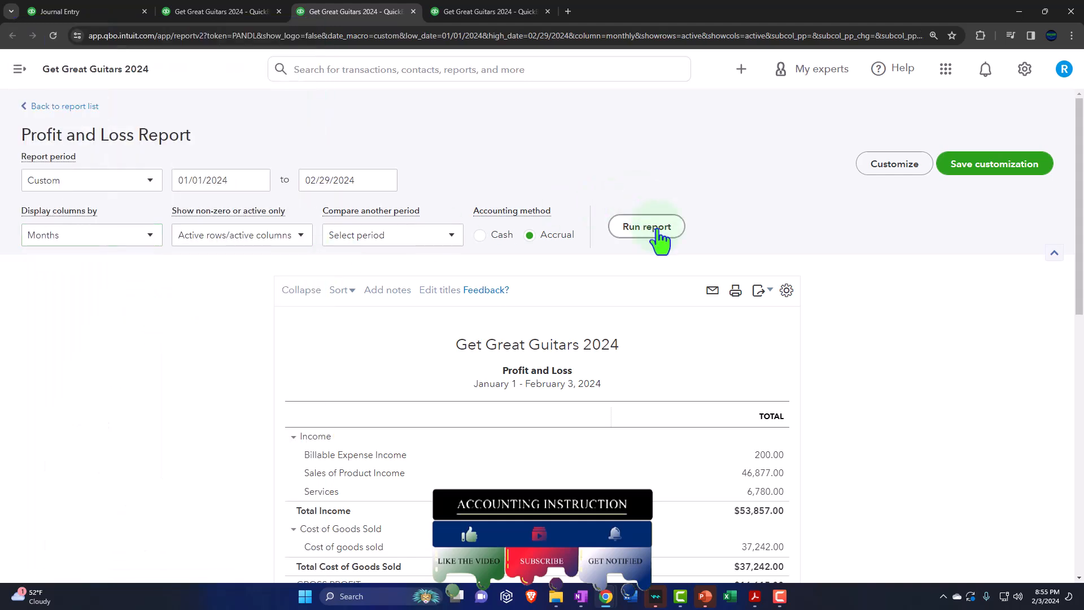
scroll(642, 220, "down", 3)
Step: In the Trial Balance report, collapse the navigation menu and set the report period from 01/01/2024 to 02/29/2024
left_click(490, 11)
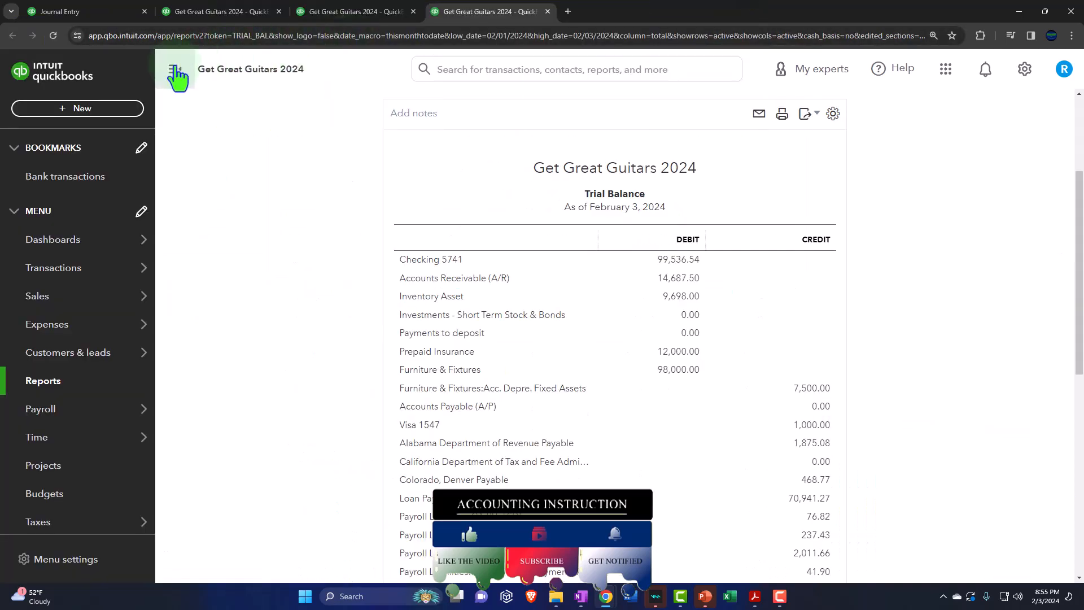
left_click(174, 68)
scroll(183, 234, "up", 3)
left_click(226, 177)
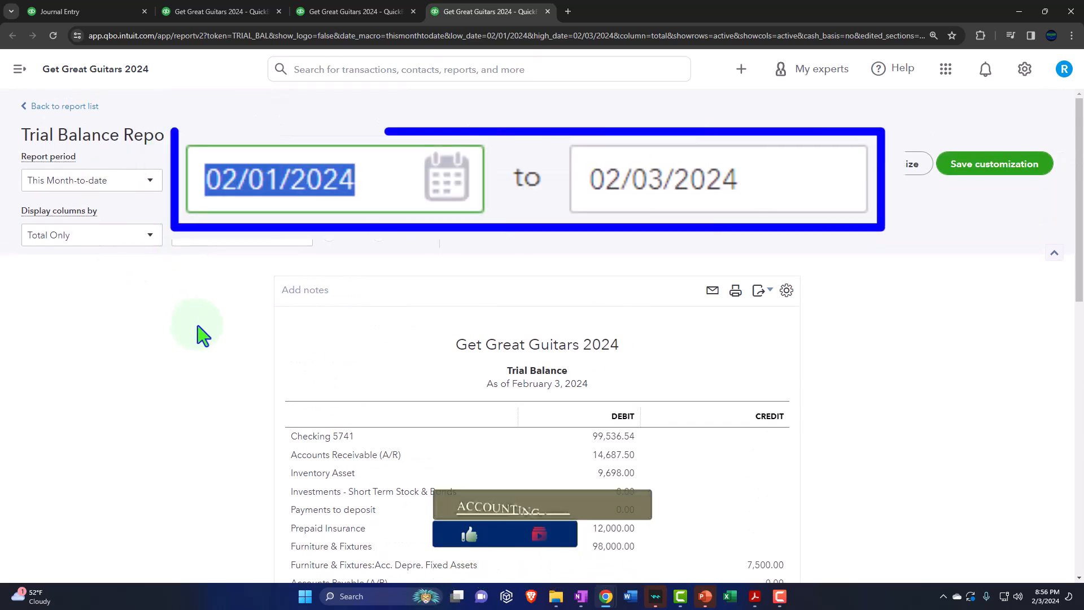
type("01012024")
key("Tab")
type("0")
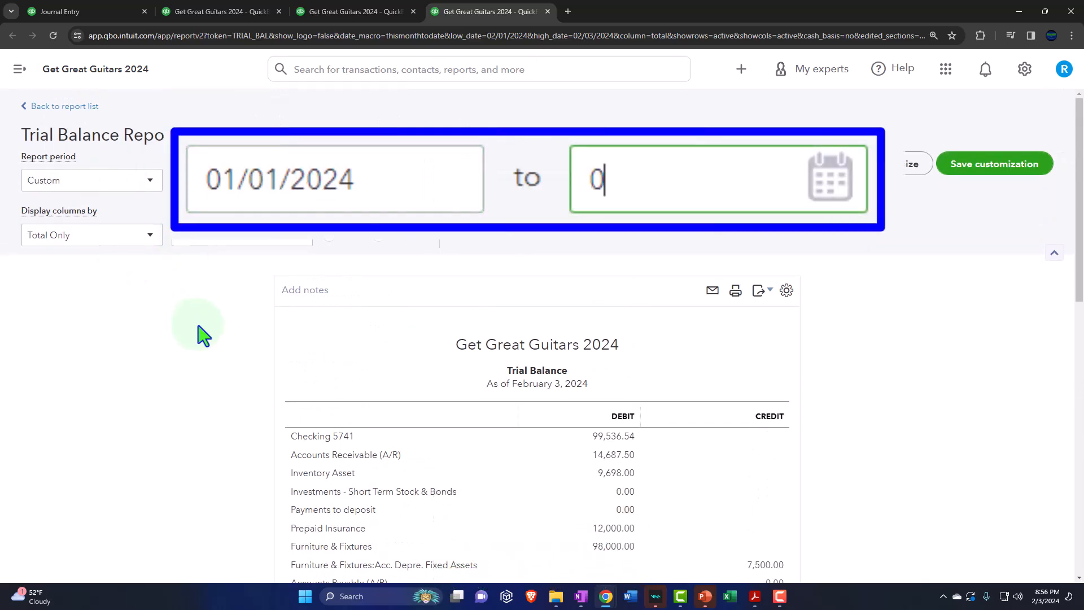
type("22924")
key("Tab")
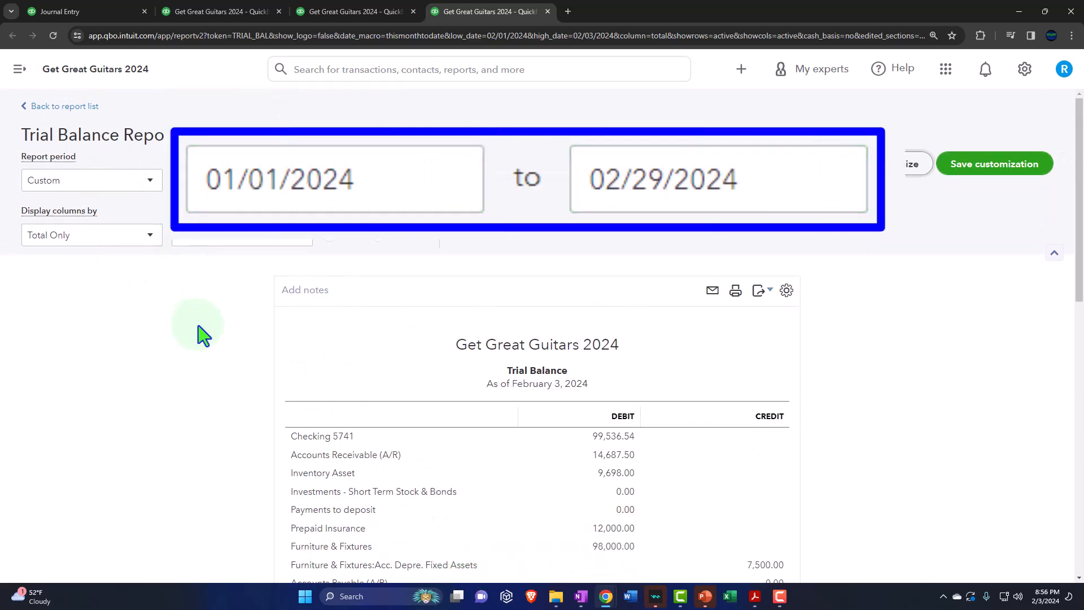
Step: Display the Trial Balance columns by Months and run the report
left_click(150, 235)
left_click(141, 280)
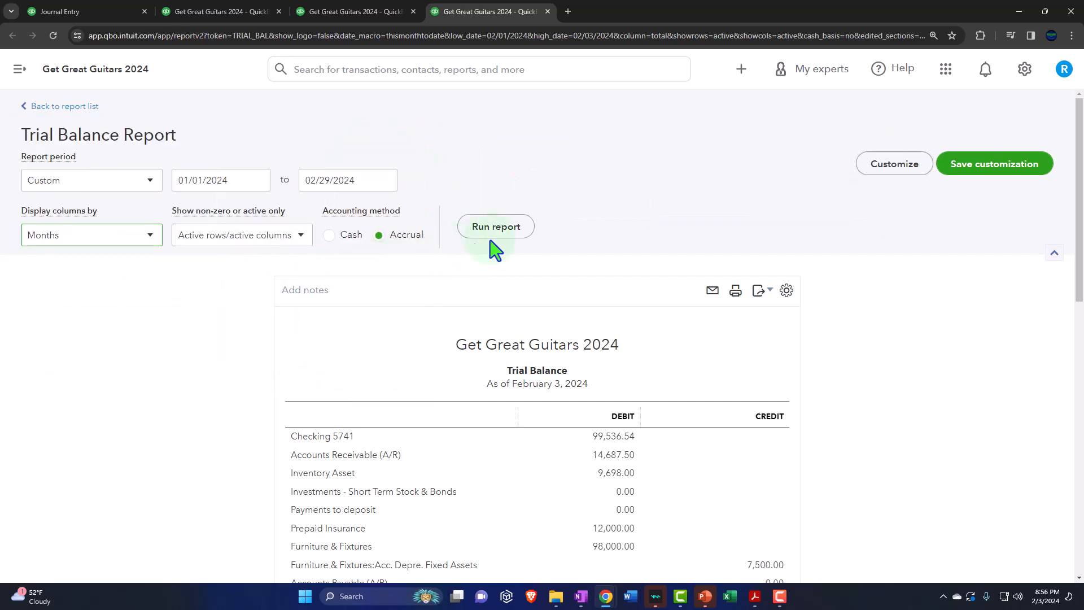
left_click(496, 228)
scroll(496, 244, "down", 3)
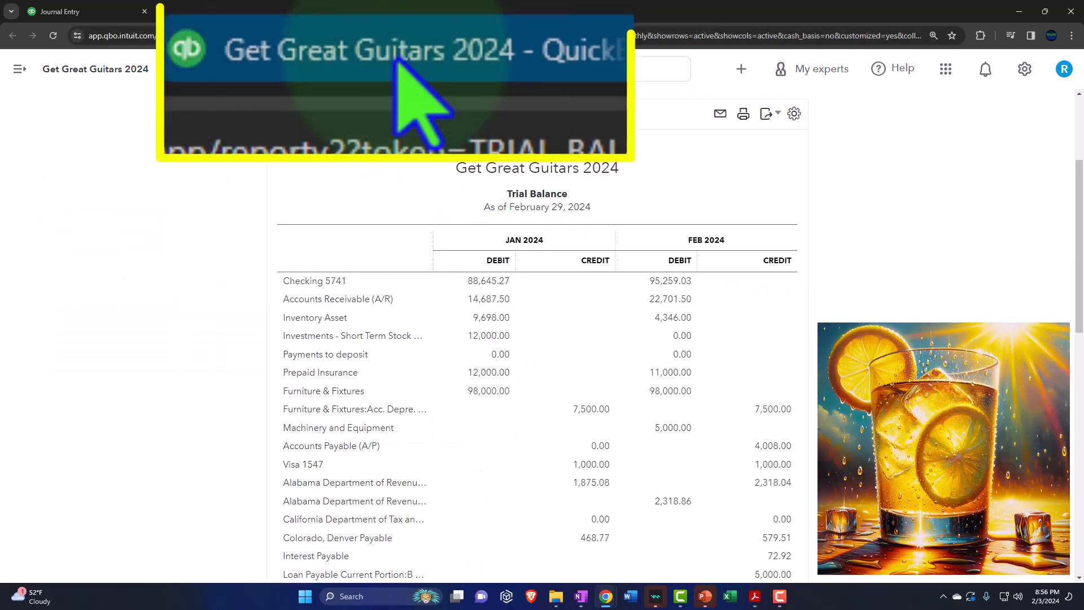
Step: Examine the January and February columns of the Balance Sheet, including fixed assets, and of the Profit and Loss down to net income
left_click(215, 12)
scroll(163, 214, "up", 1, "ctrl")
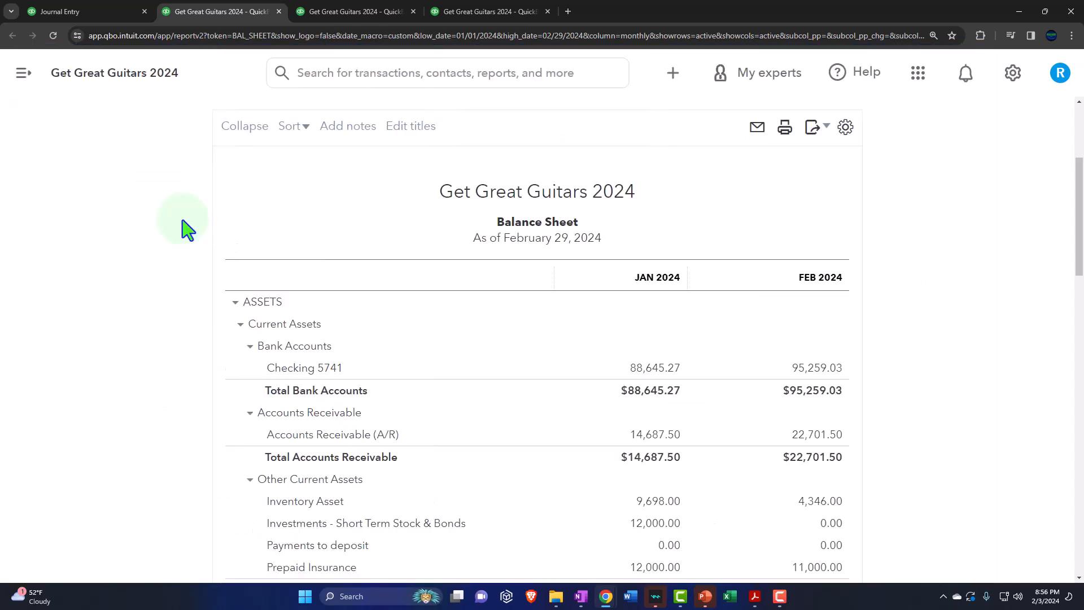
scroll(150, 291, "down", 2)
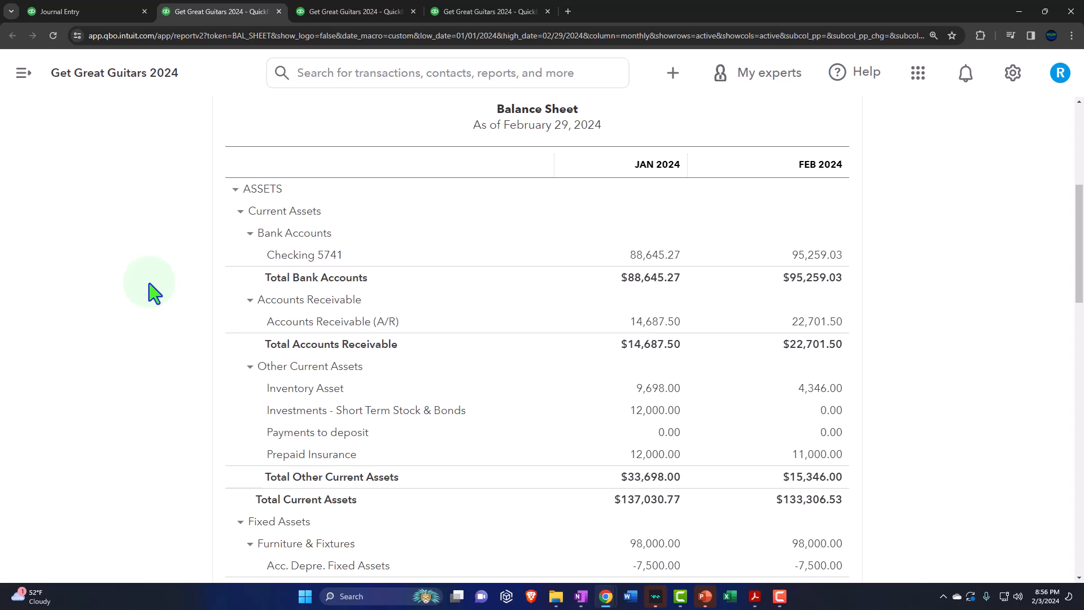
scroll(151, 291, "down", 4)
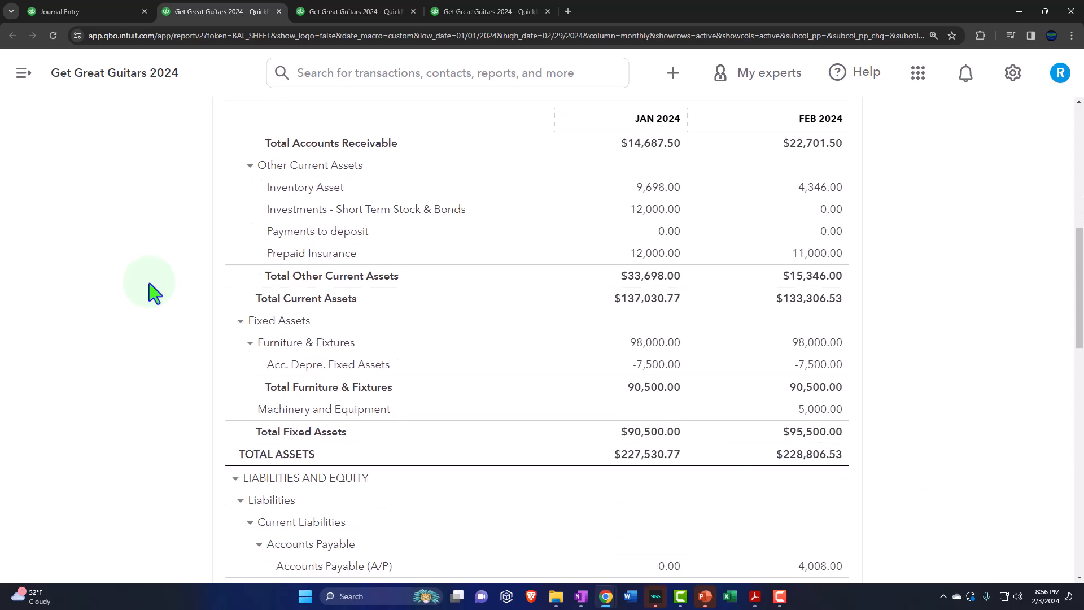
scroll(151, 291, "down", 2)
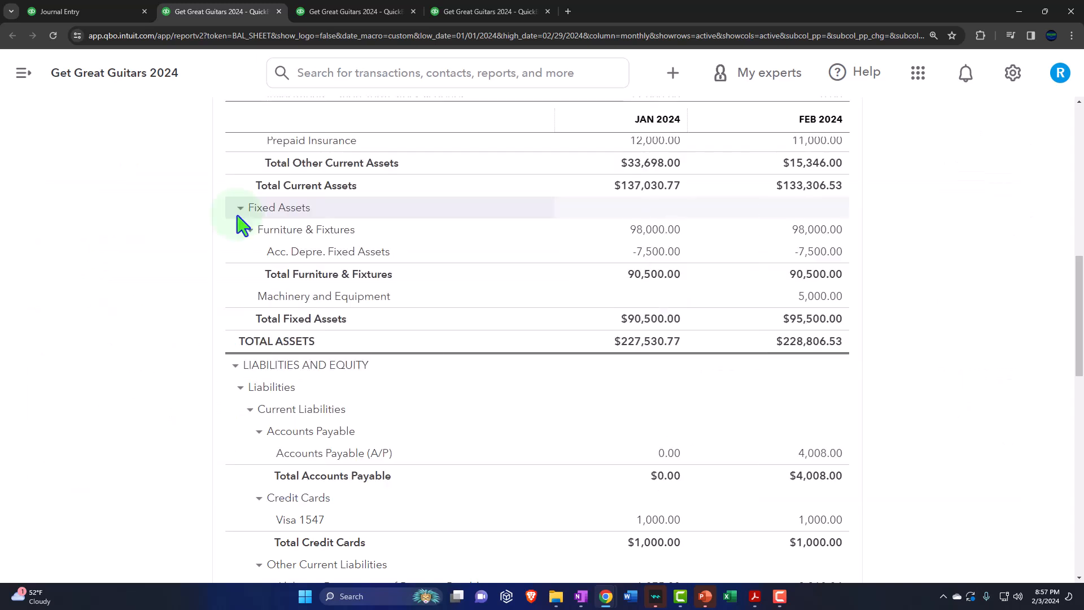
left_click(356, 11)
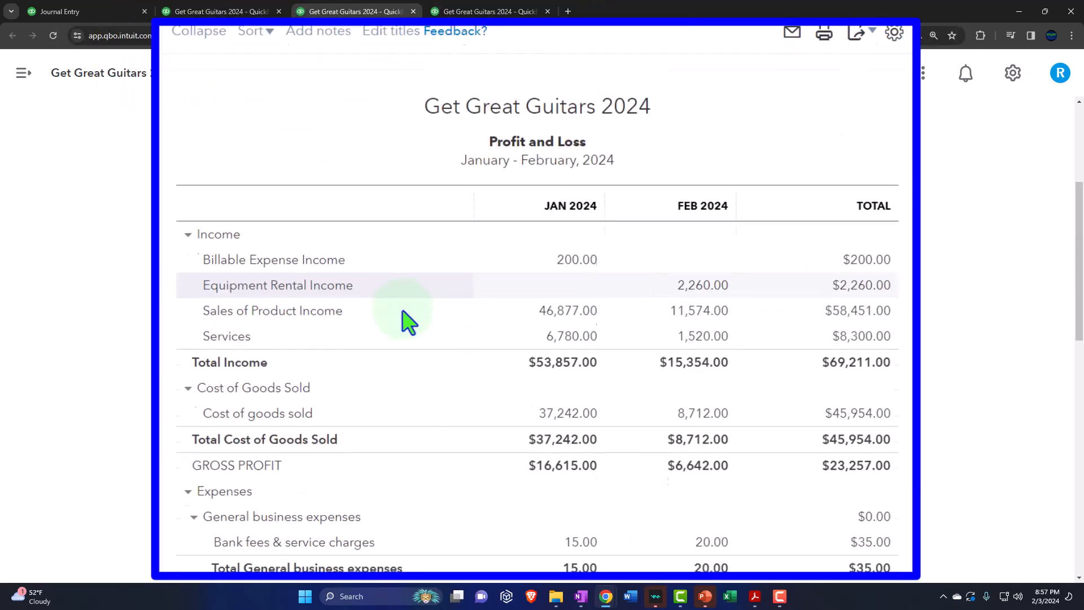
scroll(407, 322, "down", 10)
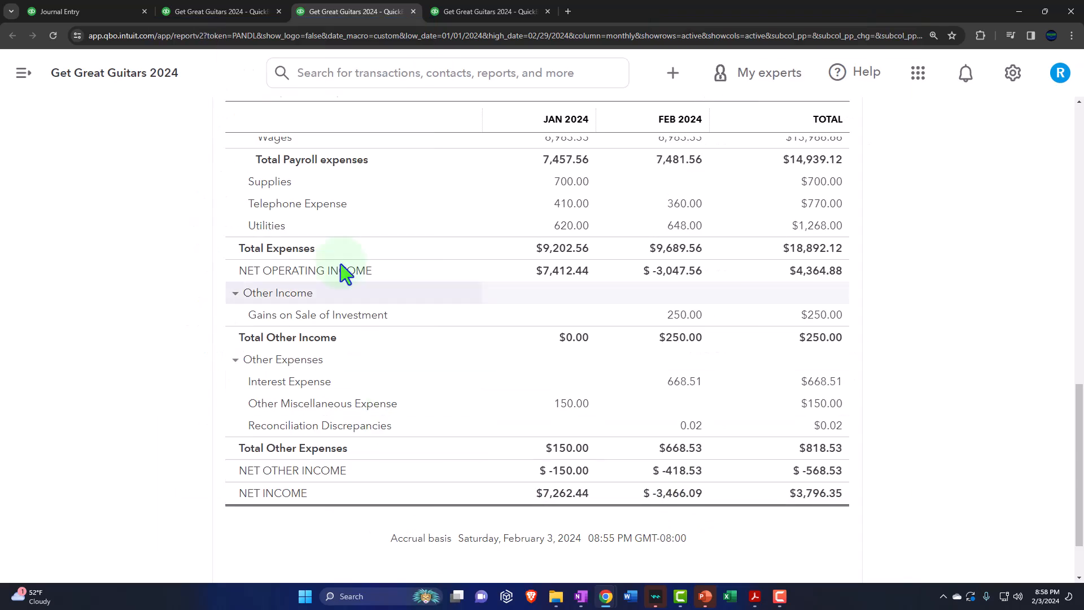
Step: Return to the Balance Sheet and drill down into the January 2024 Furniture & Fixtures amount to show its transaction detail
left_click(233, 12)
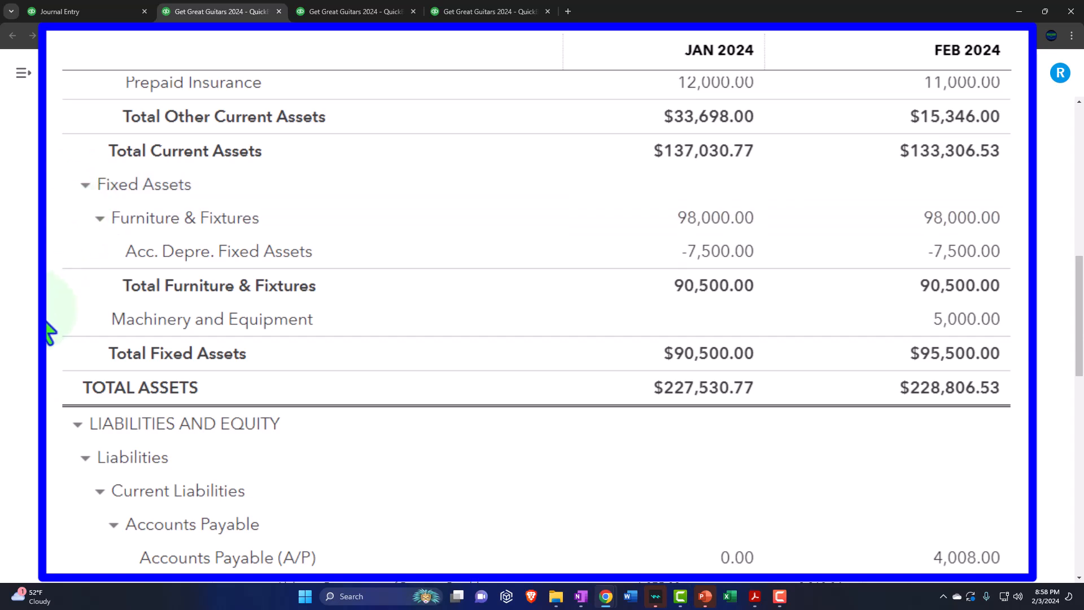
scroll(48, 330, "up", 2)
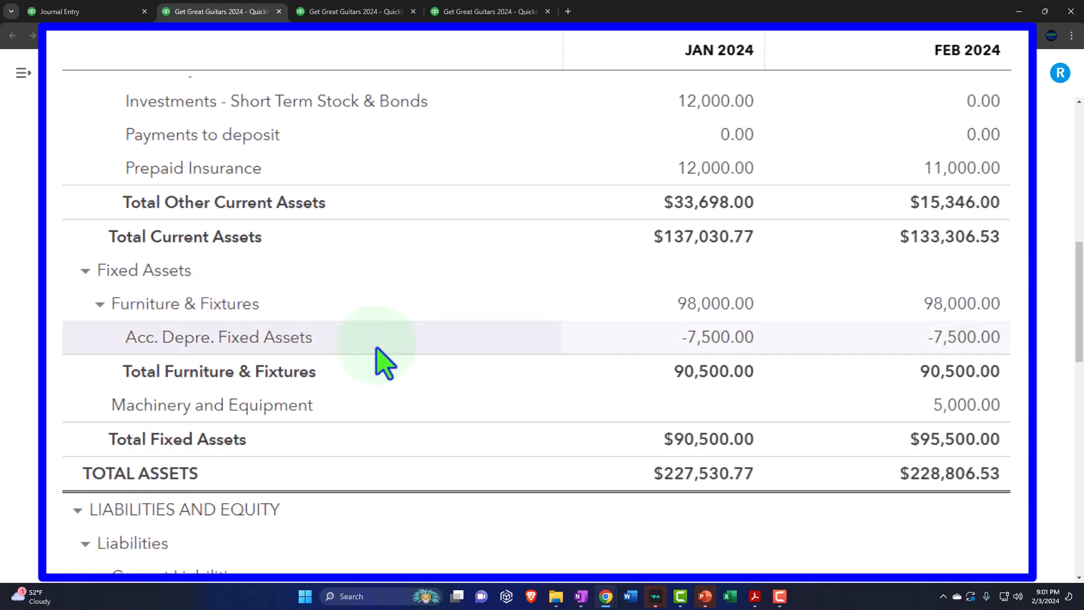
scroll(377, 361, "up", 7)
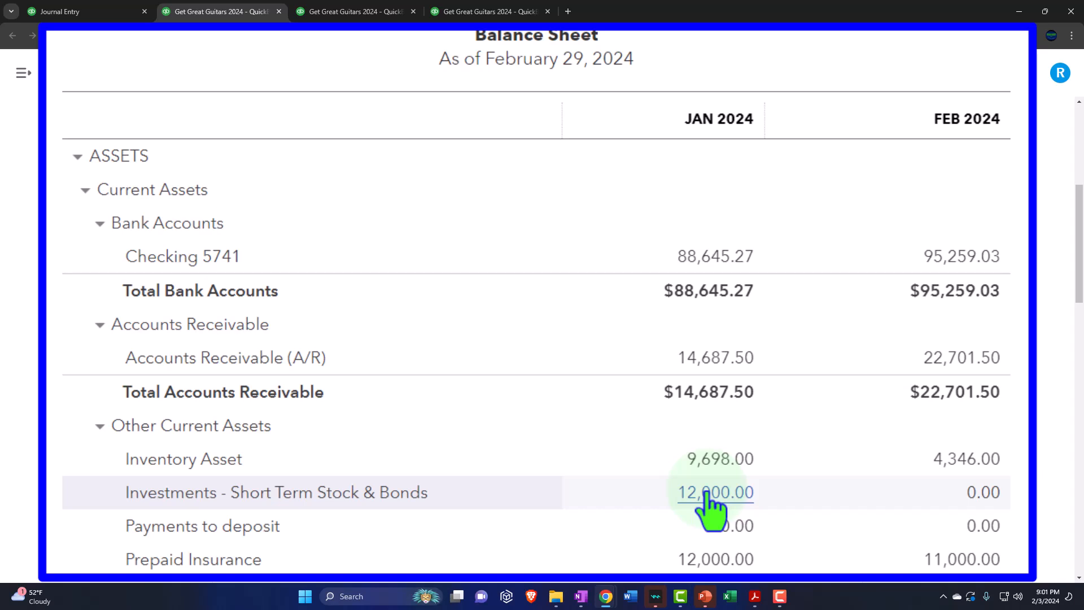
scroll(708, 506, "down", 5)
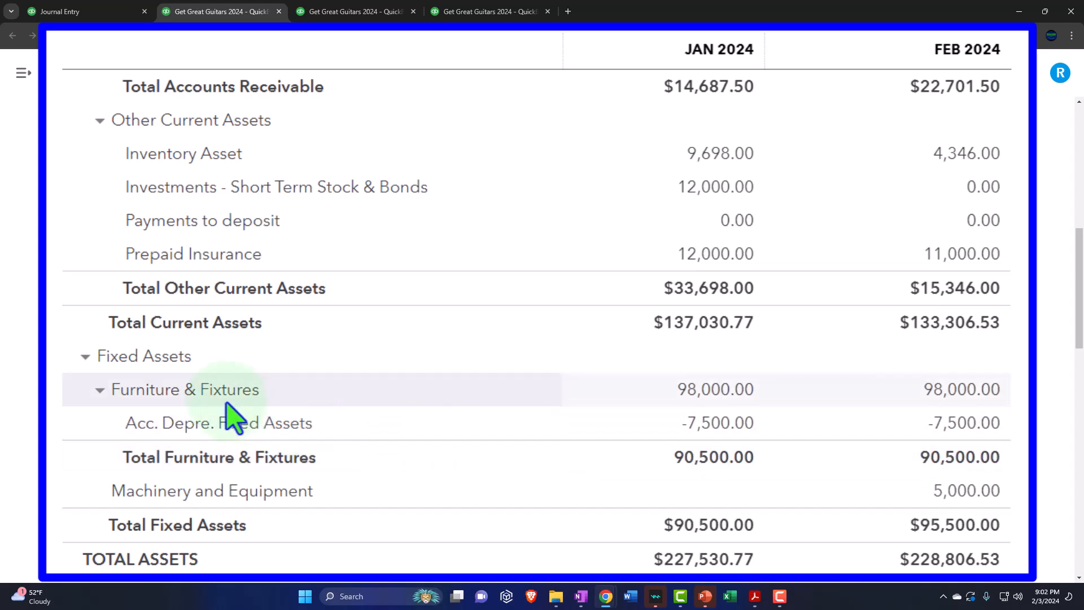
left_click(701, 395)
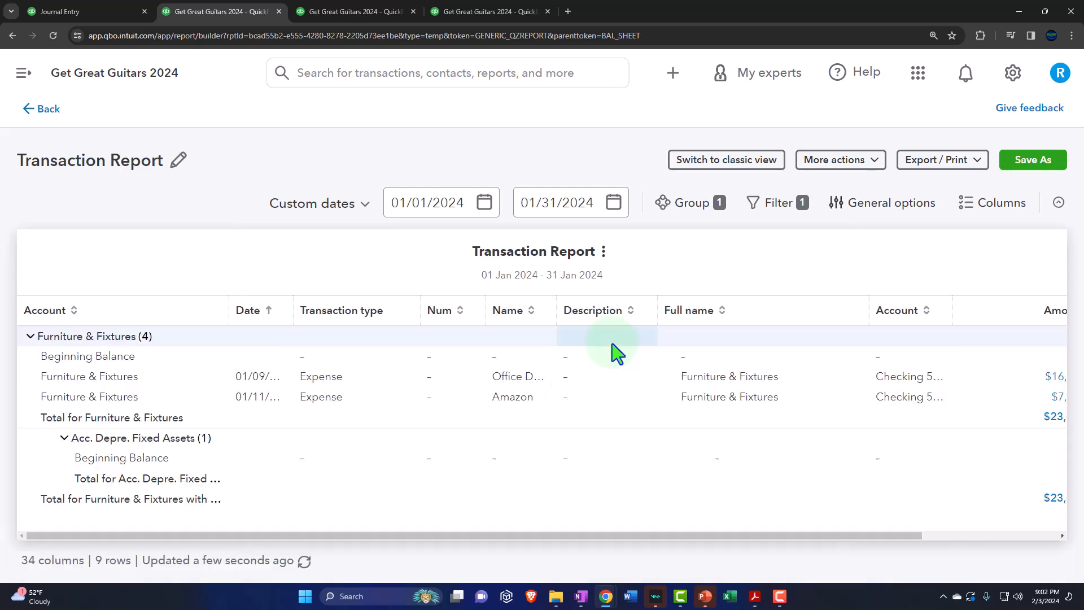
key("ctrl+minus")
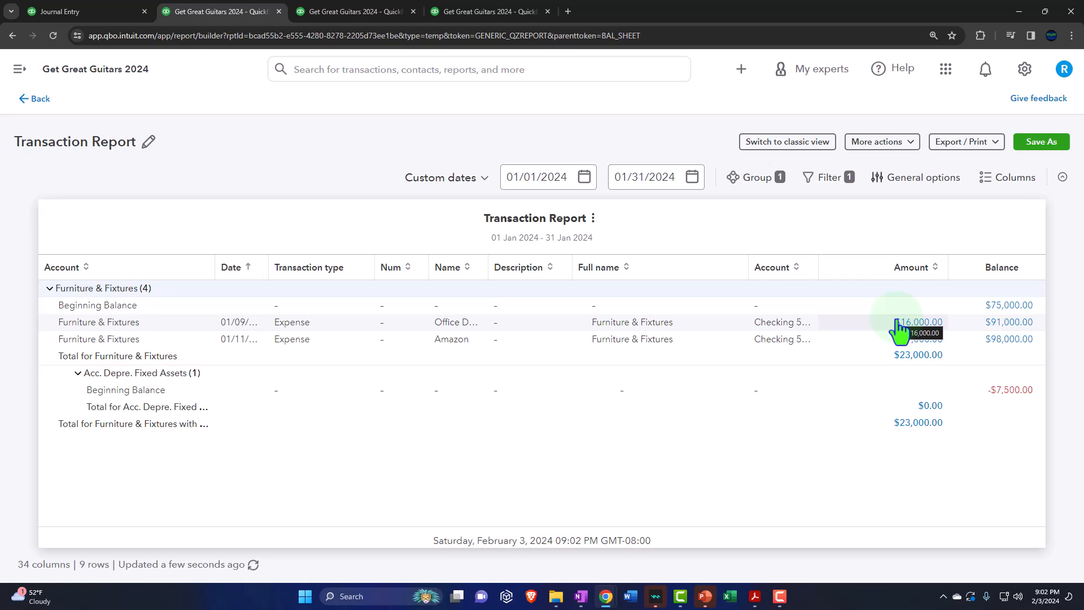
left_click(744, 71)
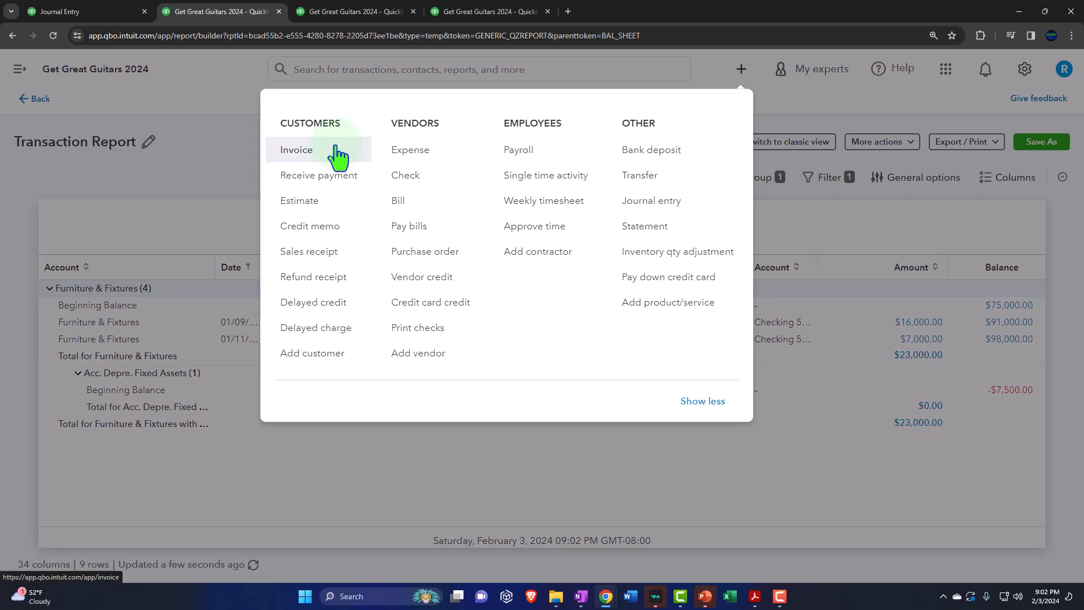
left_click(328, 176)
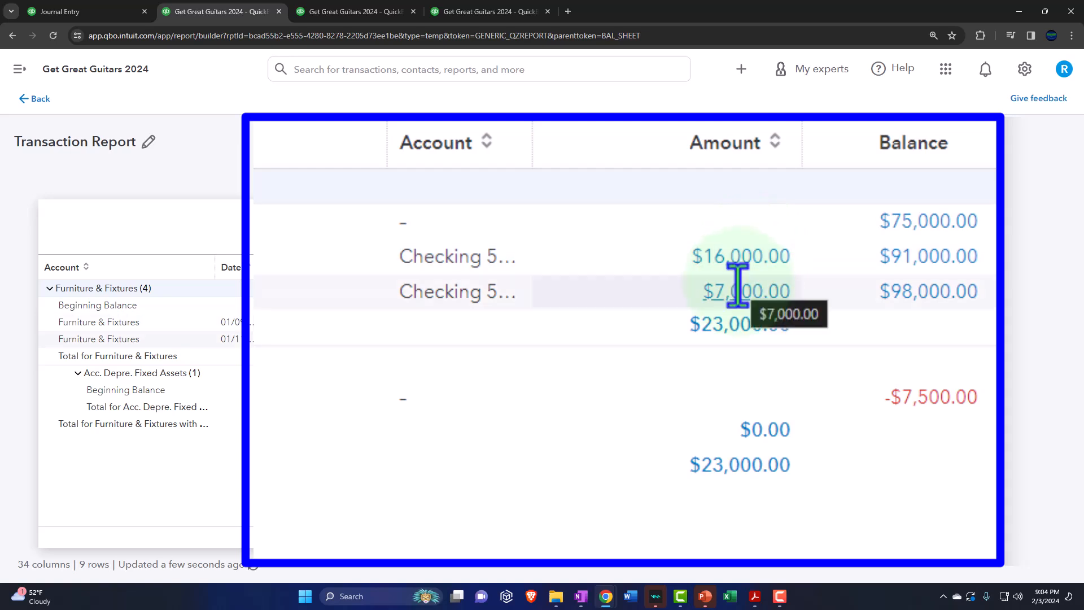
Step: Return to the Balance Sheet and drill down into the February 2024 Furniture & Fixtures amount to show its transaction detail
left_click(39, 100)
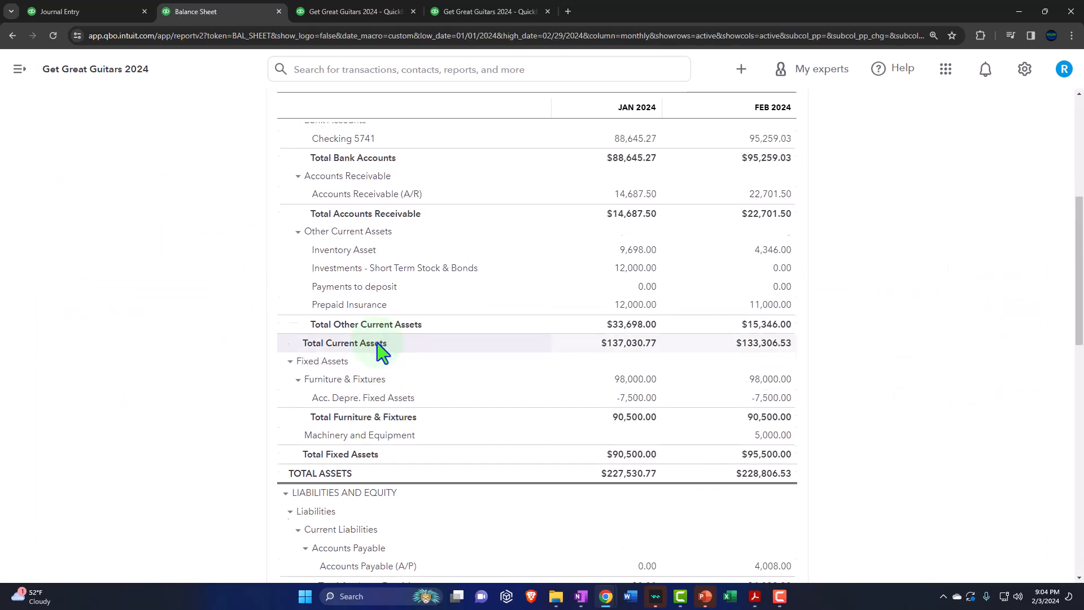
scroll(381, 353, "up", 2)
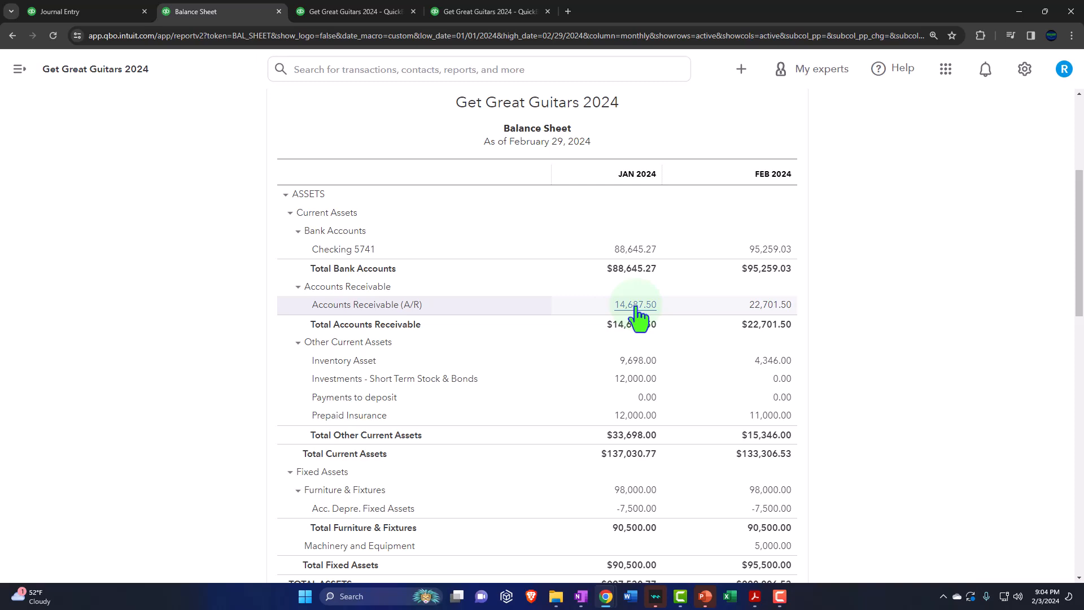
key("ctrl+plus")
scroll(635, 314, "down", 4)
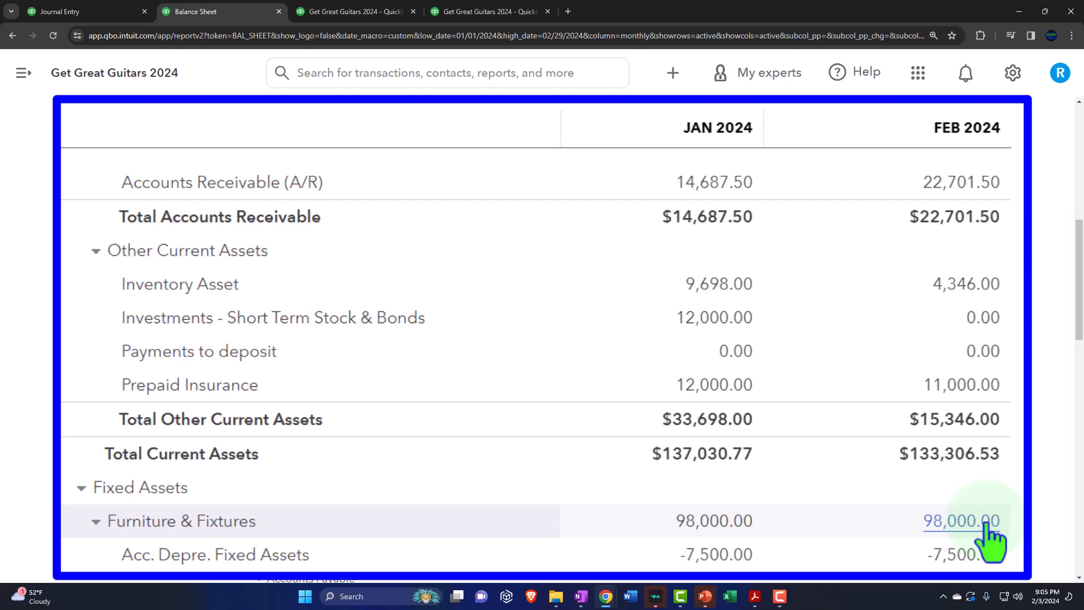
left_click(985, 524)
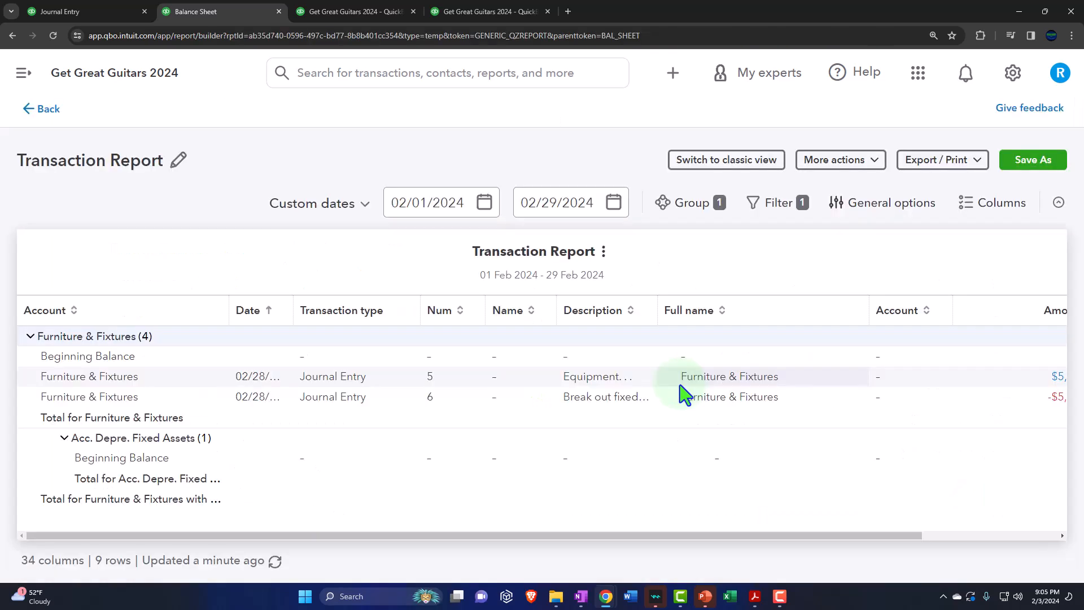
key("ctrl+minus")
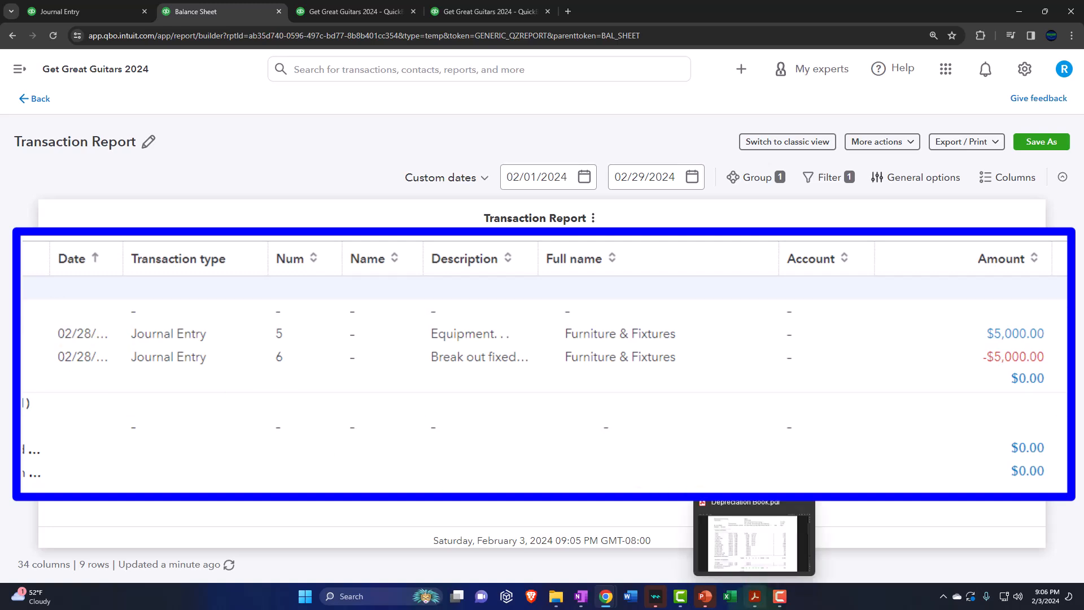
Step: Switch to Depreciation Book.pdf in Acrobat and examine the Furniture and Fixtures assets, highlighting the January 2024 purchases and the Sofas line
left_click(755, 597)
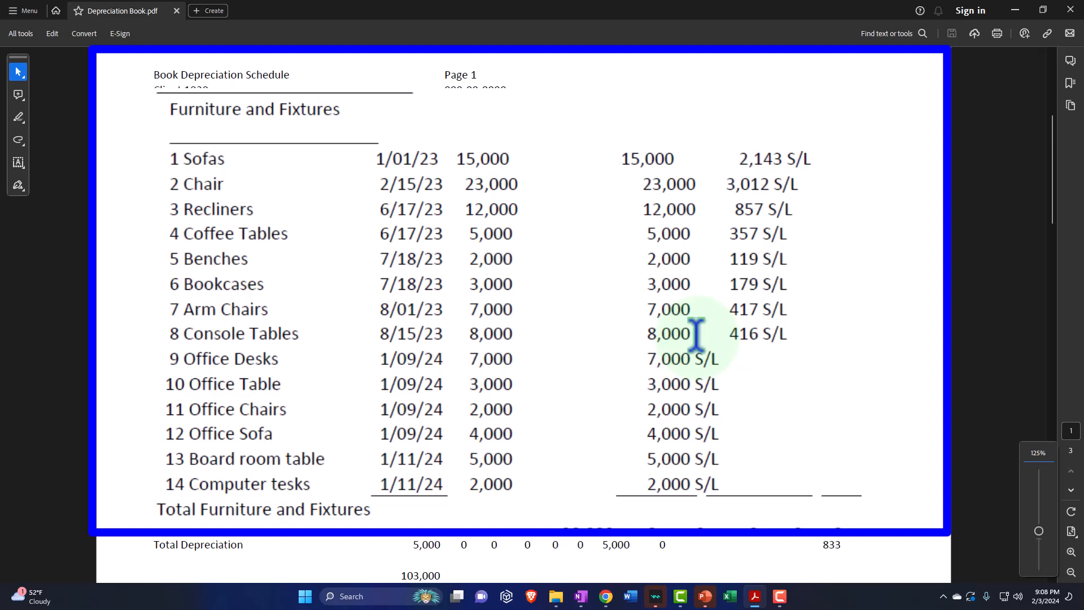
left_click_drag(181, 152, 867, 315)
left_click(856, 367)
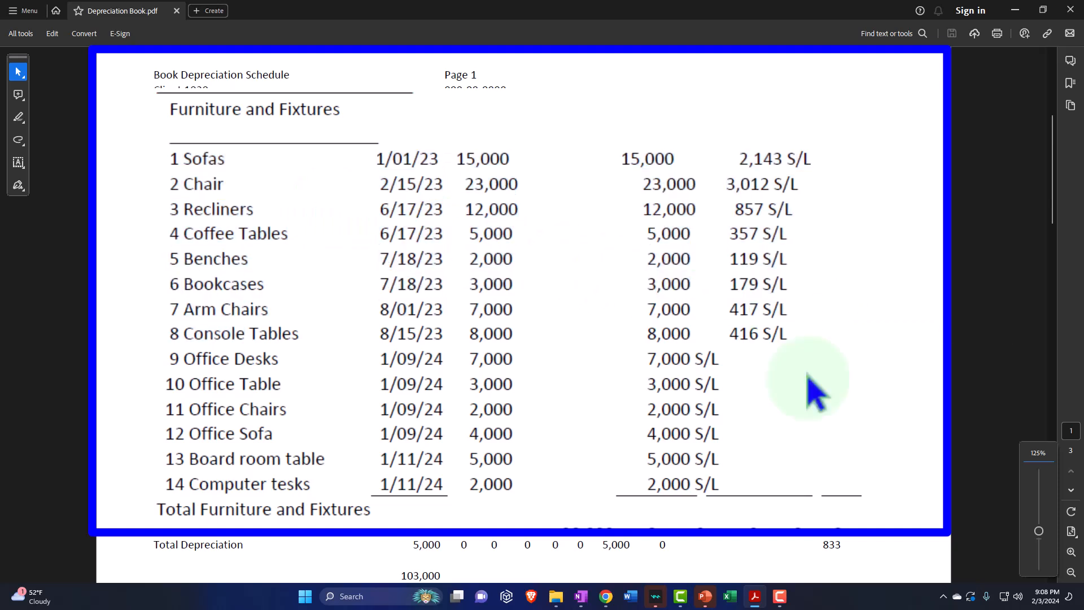
left_click_drag(166, 358, 720, 485)
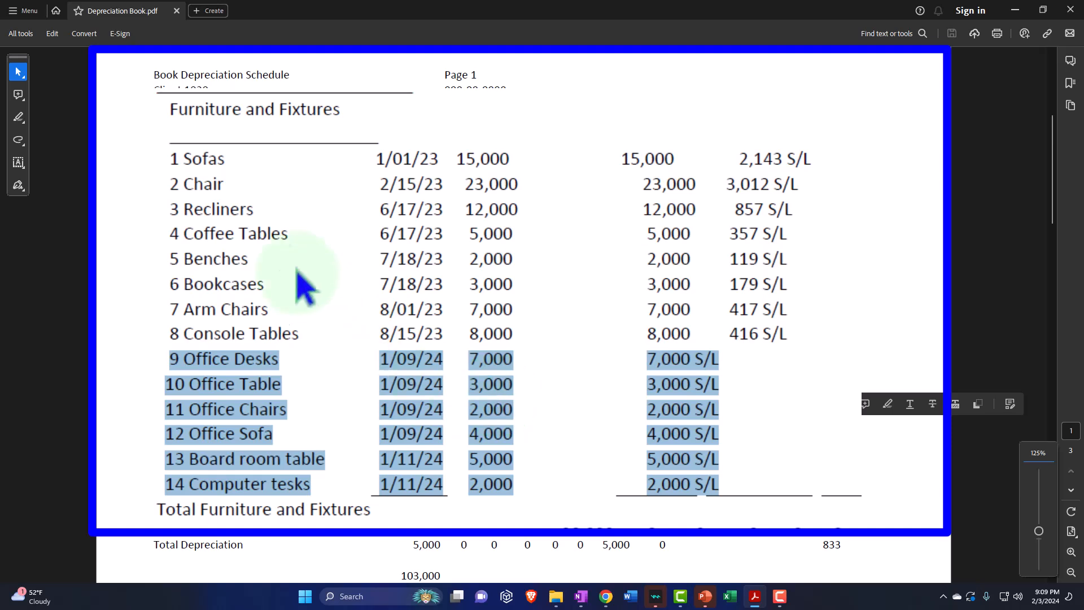
left_click(172, 160)
left_click_drag(172, 161, 811, 161)
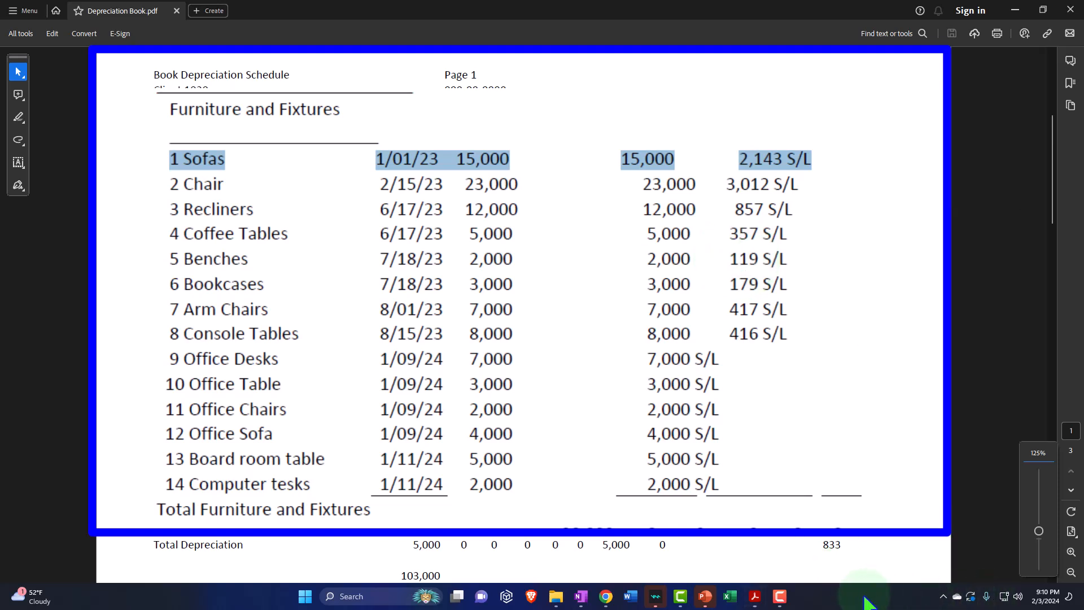
left_click(646, 373)
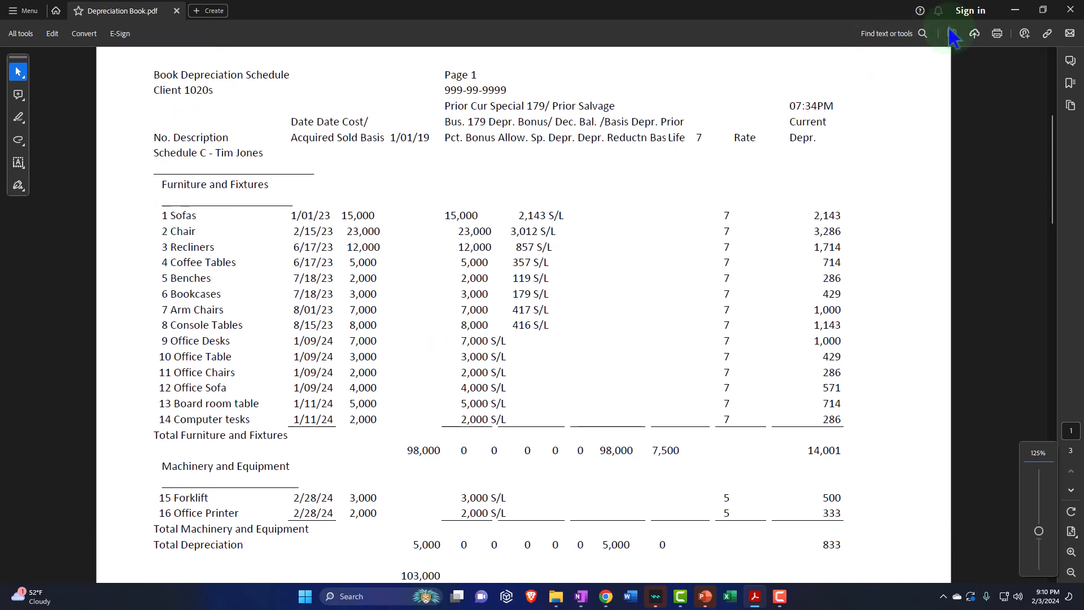
Step: Switch to QuickBooks, return to the Balance Sheet, and show the fixed asset accounts in the Chart of accounts with the navigation menu collapsed
left_click(1014, 10)
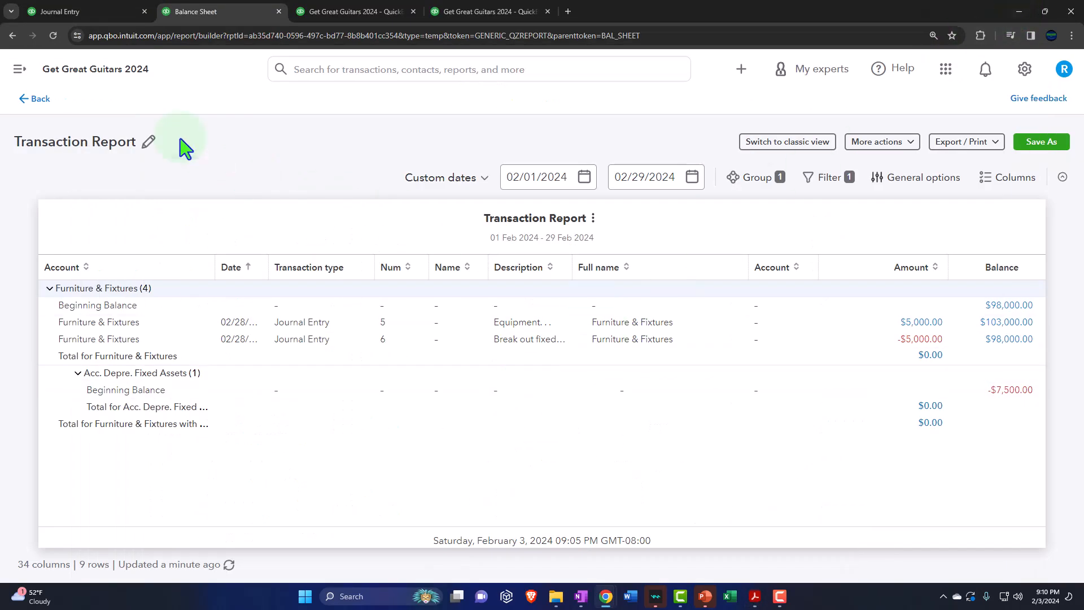
left_click(41, 100)
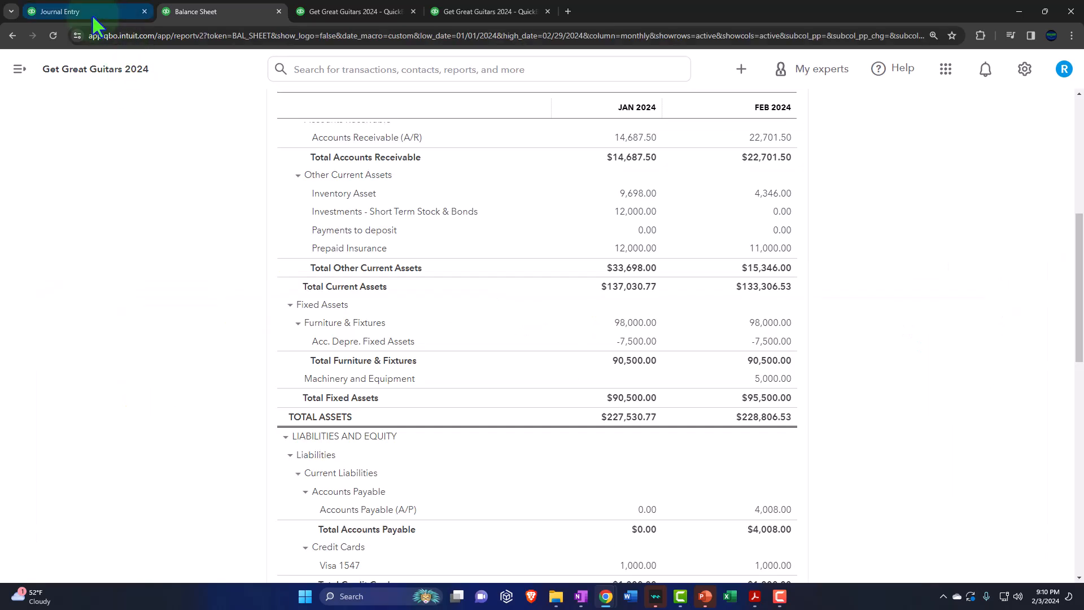
left_click(92, 14)
mouse_move(89, 266)
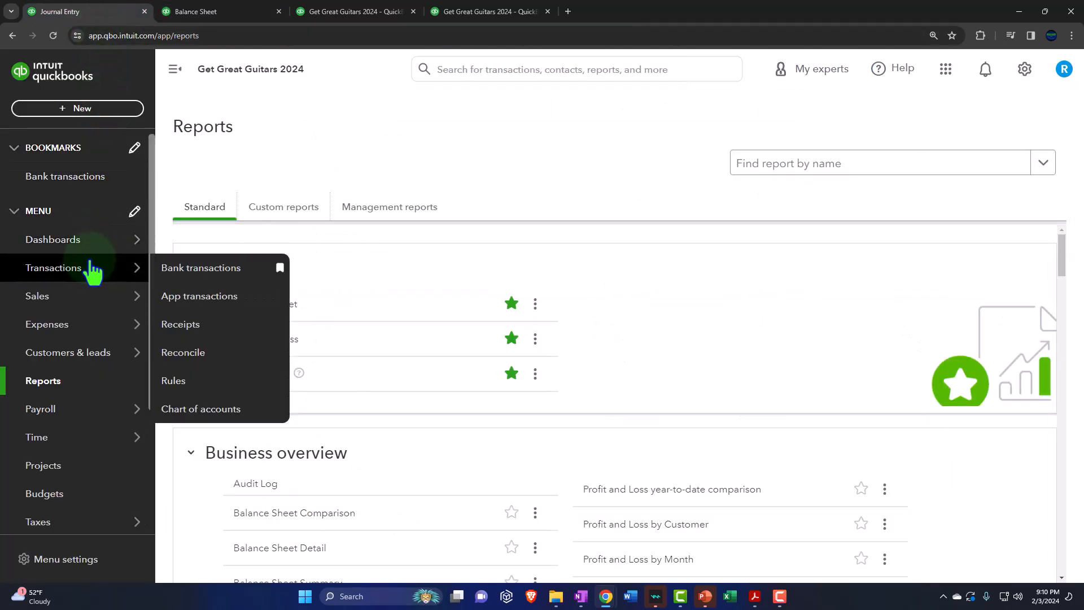
left_click(64, 277)
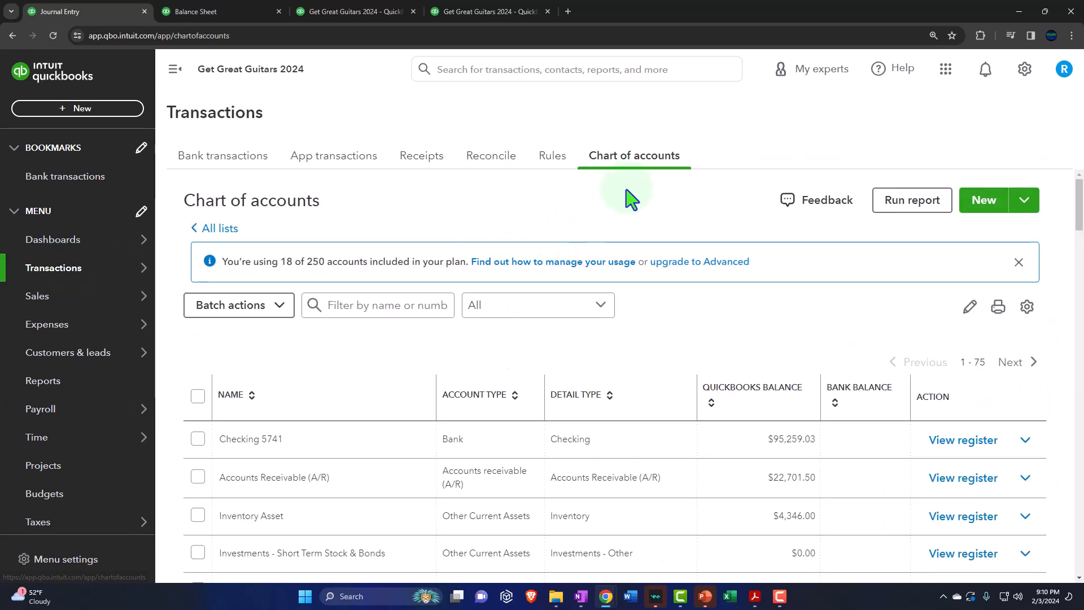
left_click(637, 162)
left_click(171, 72)
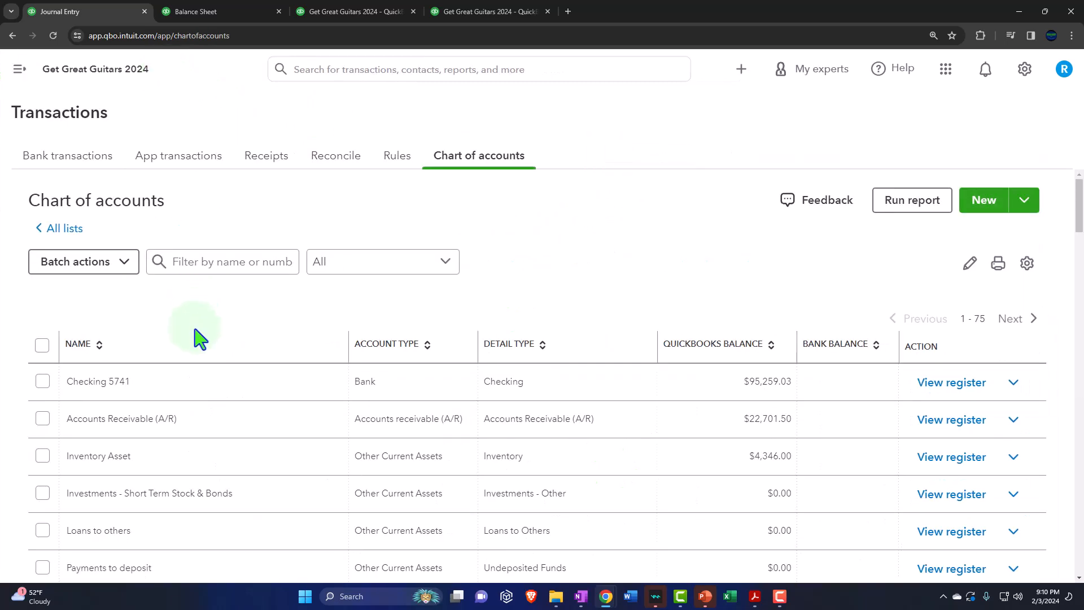
scroll(194, 333, "down", 8)
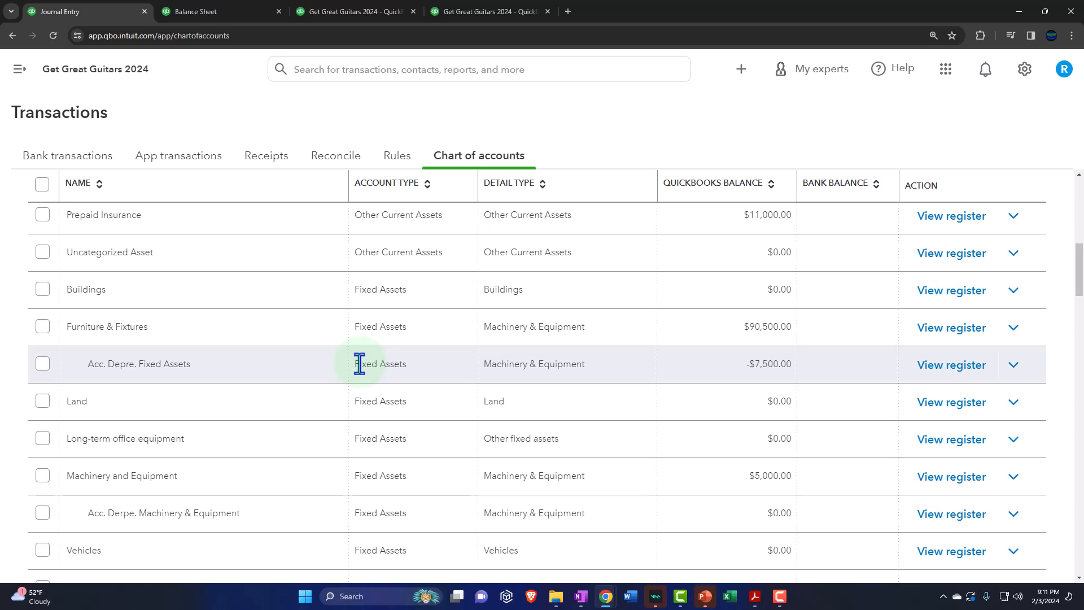
Step: Check the Furniture and Fixtures and Machinery and Equipment headings in Depreciation Book.pdf, then return to the Chart of accounts in QuickBooks
left_click(755, 599)
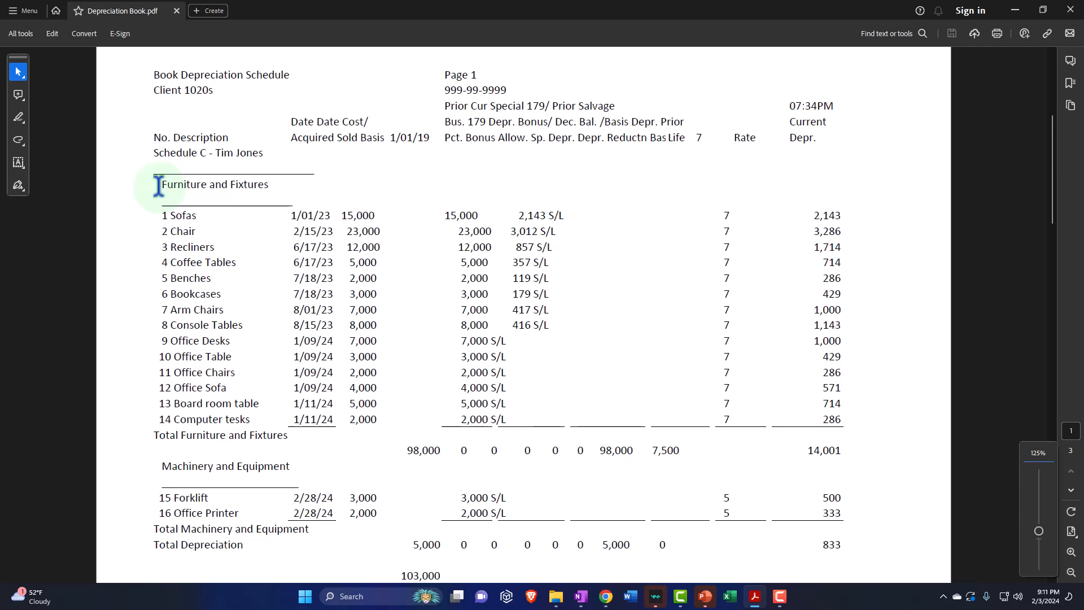
left_click_drag(159, 185, 282, 192)
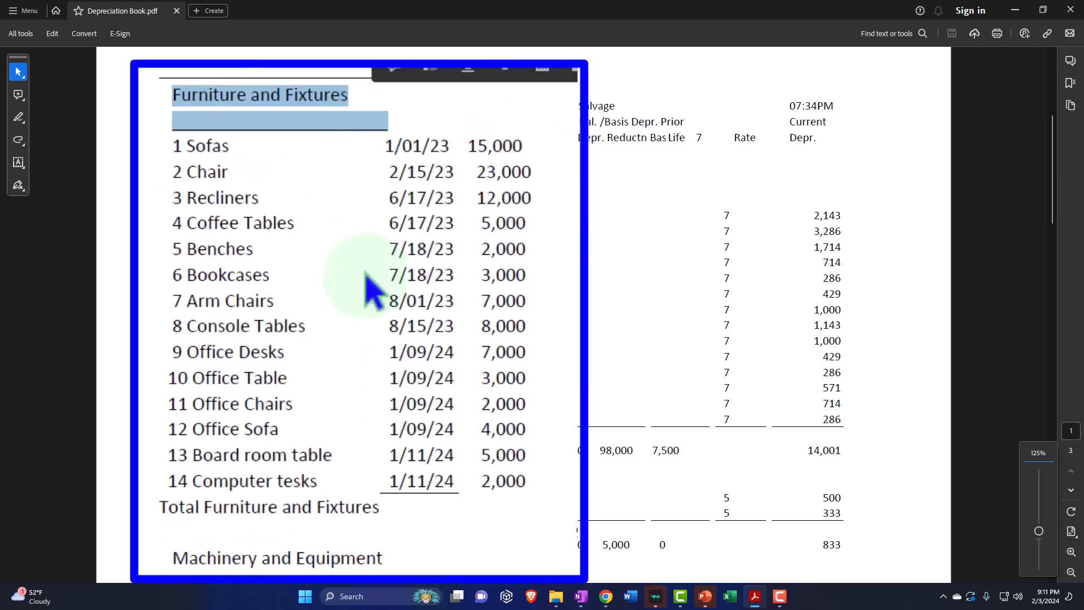
left_click_drag(163, 466, 239, 466)
left_click_drag(298, 557, 353, 552)
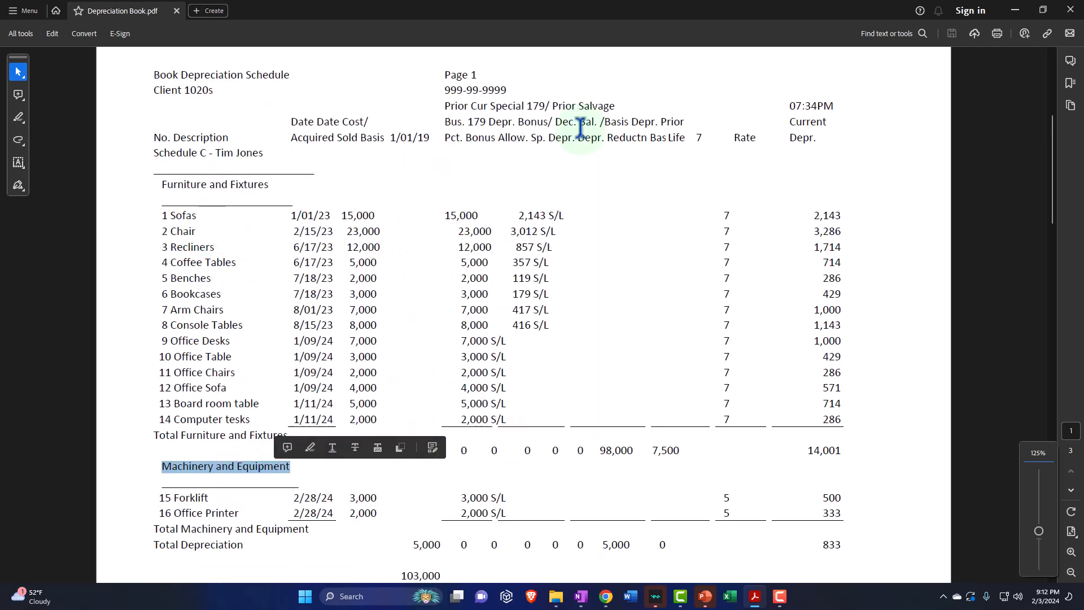
left_click(1017, 11)
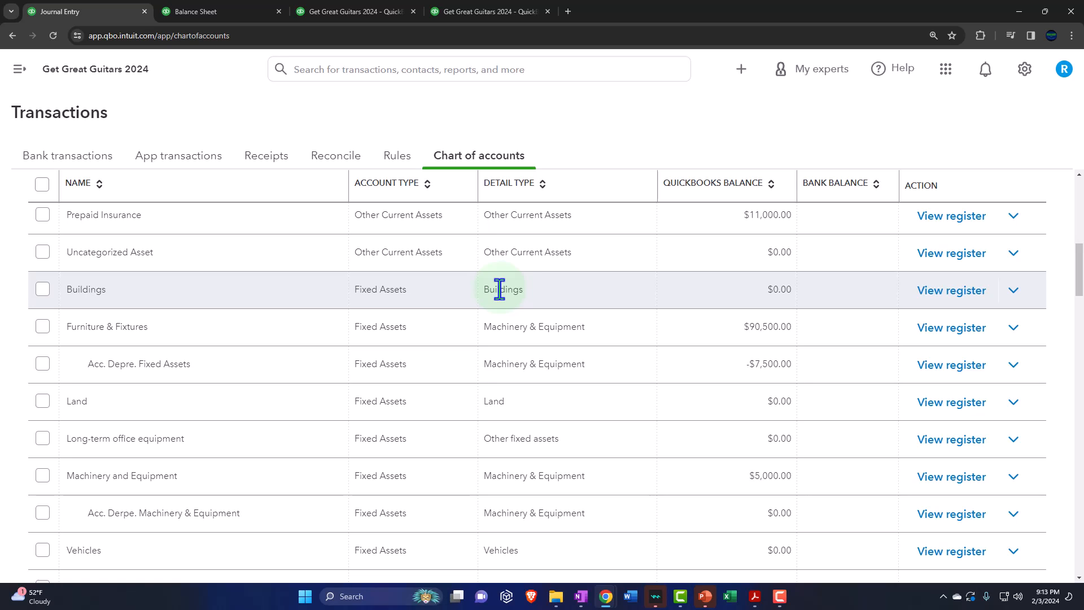
Step: Highlight the full list of Furniture and Fixtures items in Depreciation Book.pdf and switch back to the Chart of accounts in QuickBooks
left_click(755, 597)
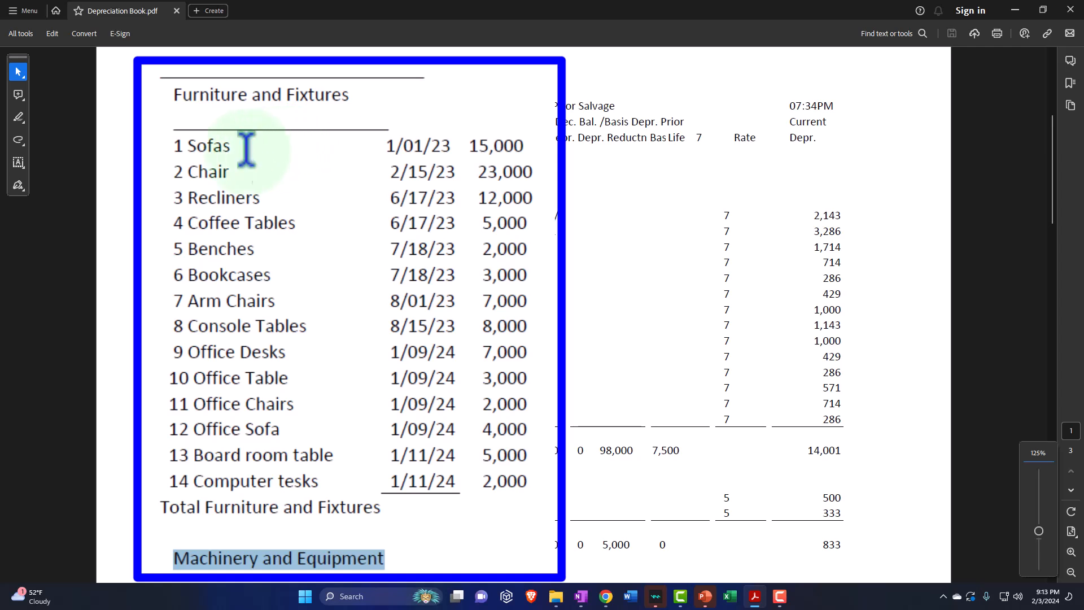
left_click_drag(173, 95, 319, 482)
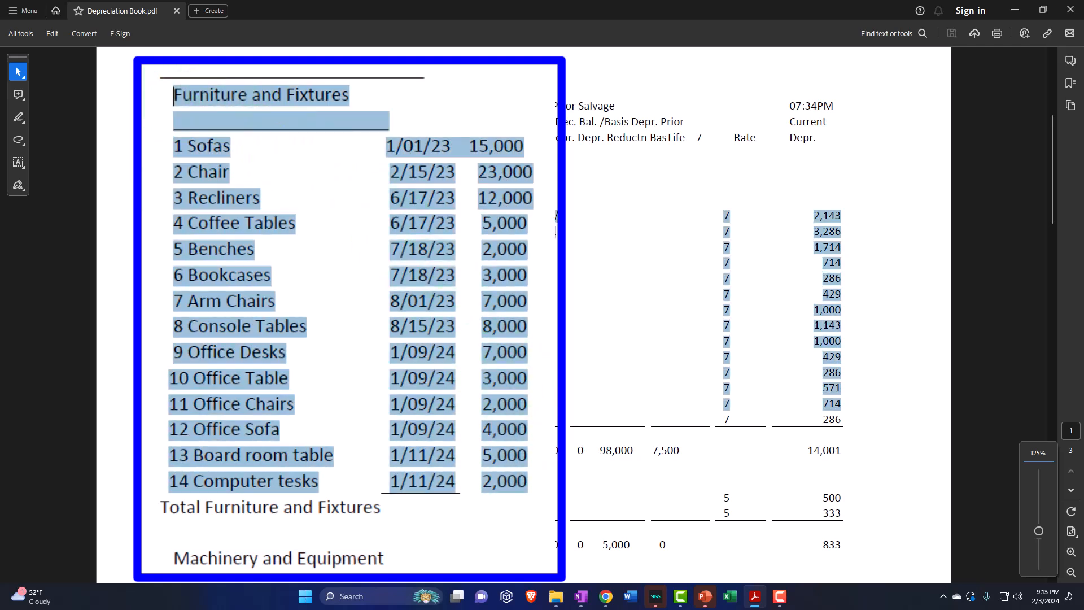
left_click(199, 95)
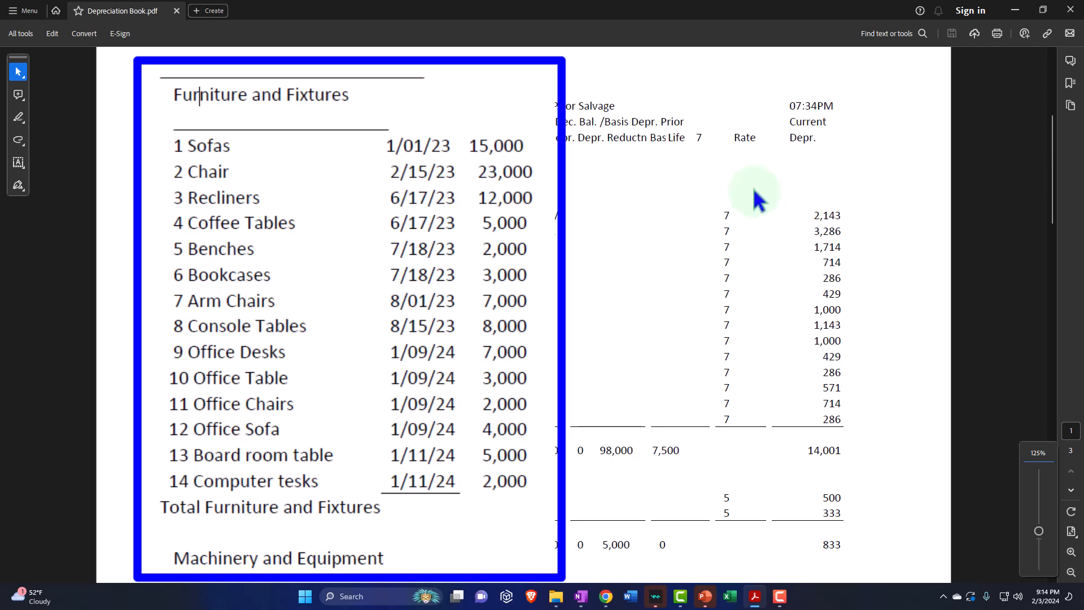
left_click(1016, 10)
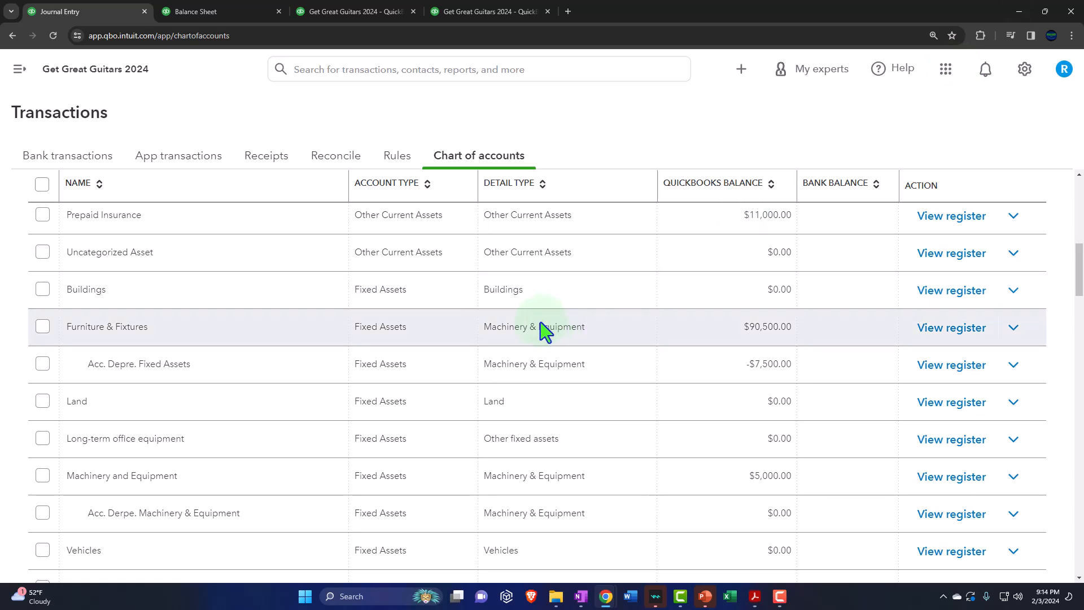
Step: Open the Profit and Loss report and examine the payroll, operating and other expense lines for January and February 2024
left_click(366, 11)
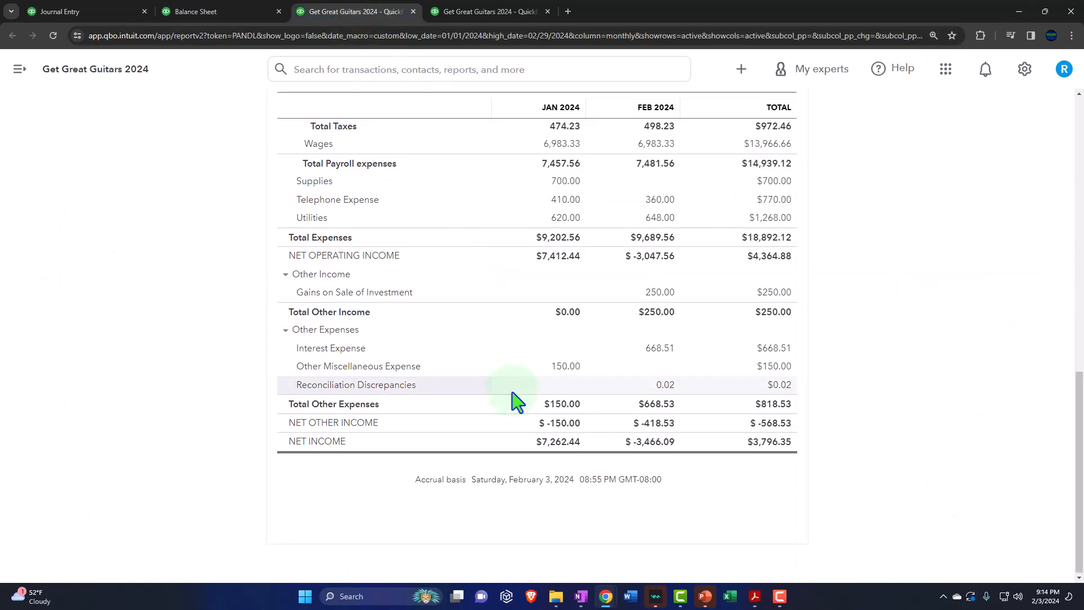
scroll(515, 404, "up", 2)
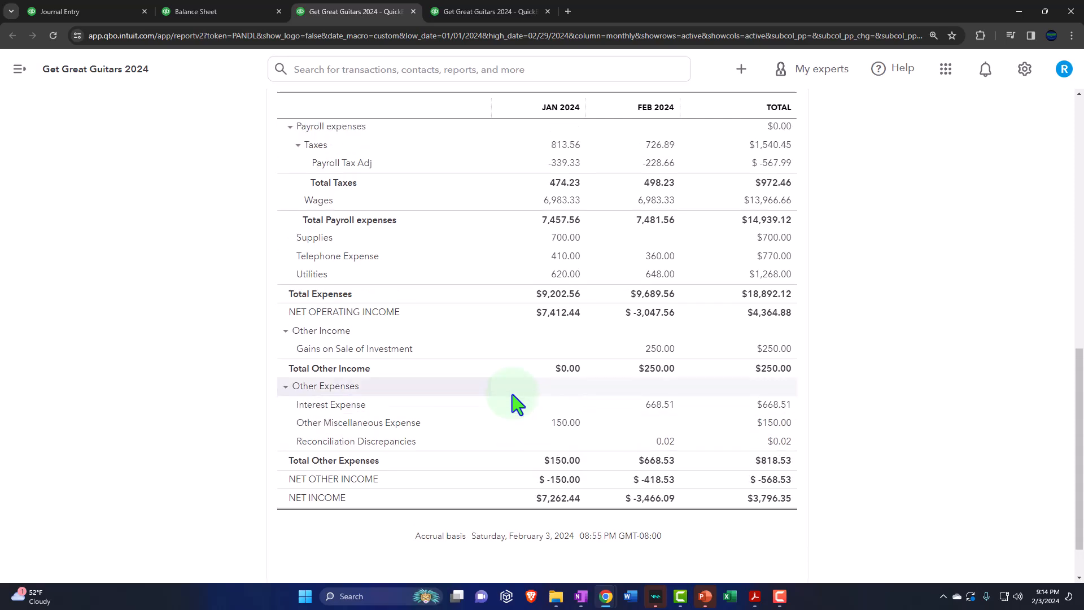
scroll(515, 404, "up", 1, "ctrl")
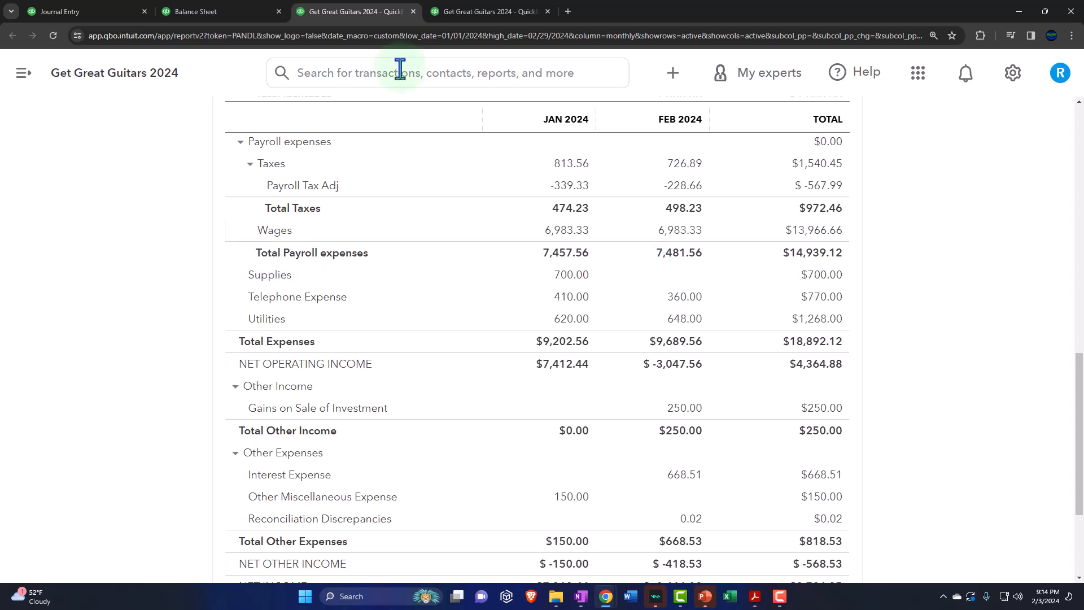
Step: Examine the Balance Sheet from bank accounts to fixed assets and switch to Depreciation Book.pdf to compare the Furniture and Fixtures cost
left_click(240, 11)
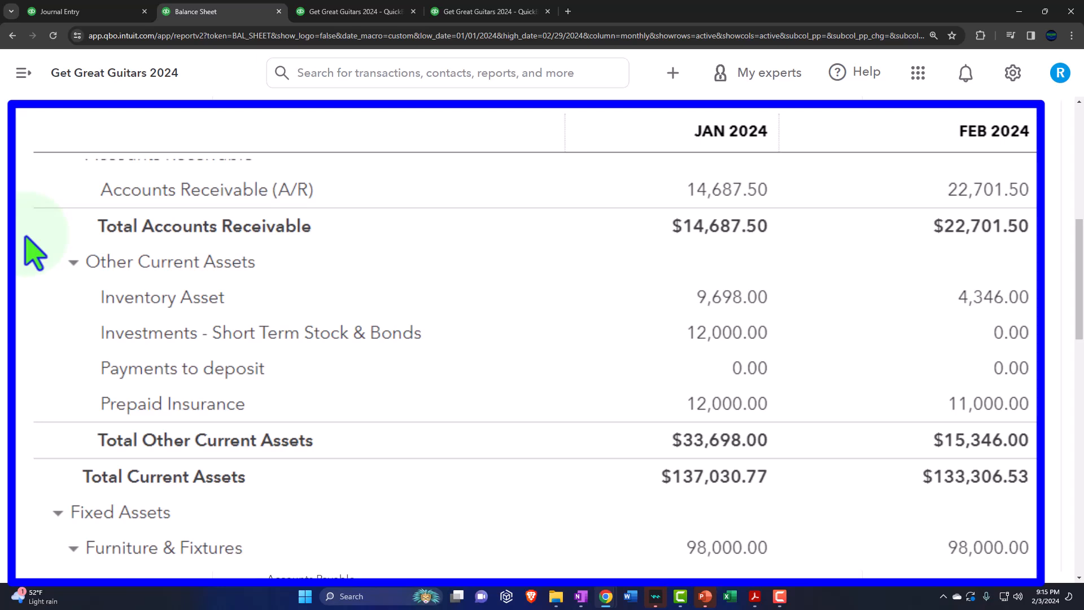
left_click(102, 10)
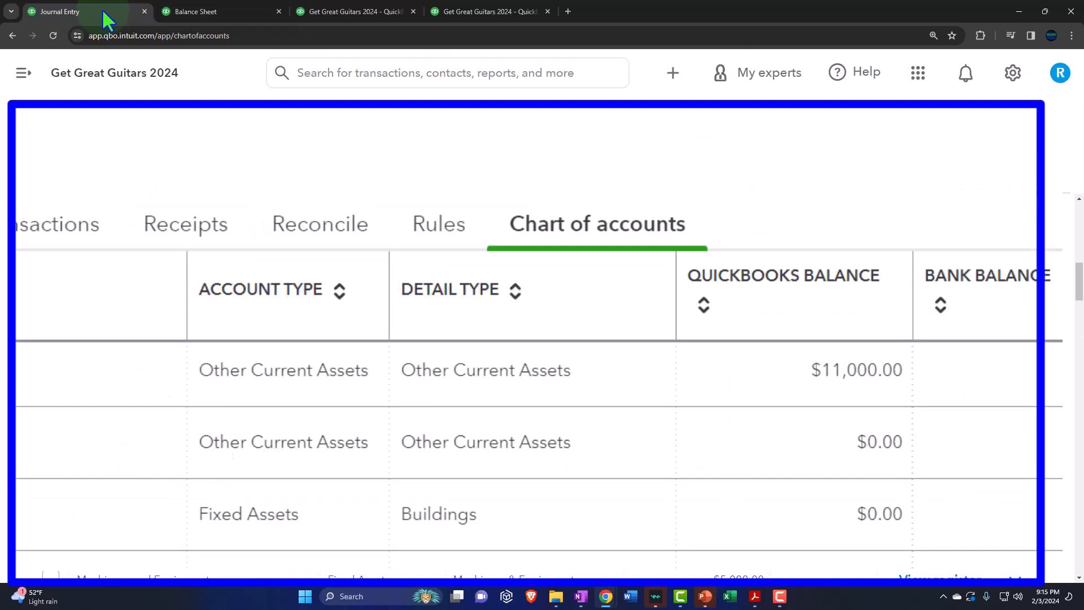
left_click(200, 11)
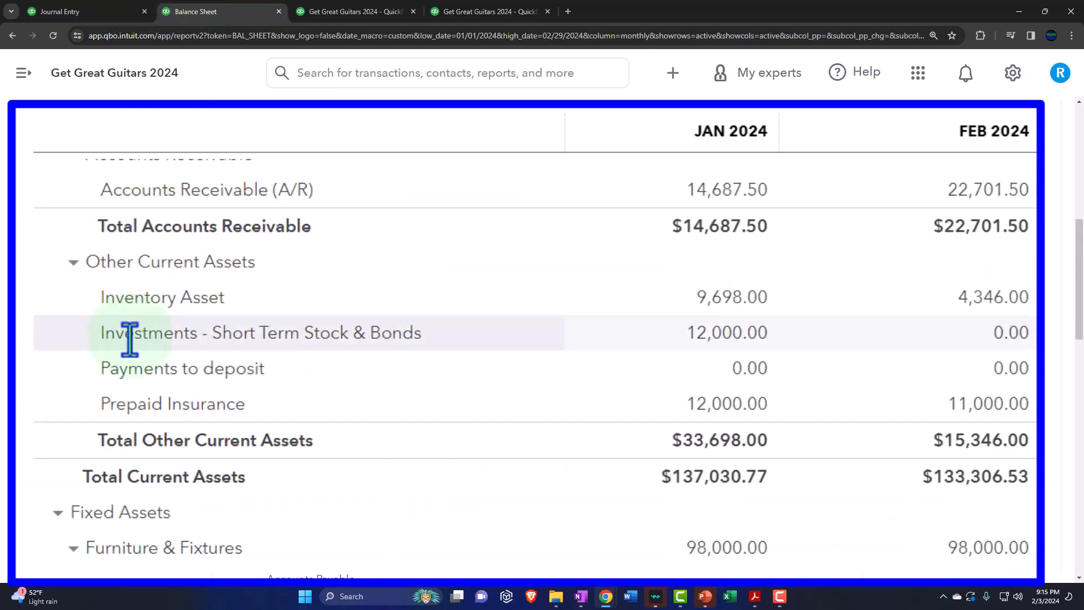
scroll(127, 364, "up", 4)
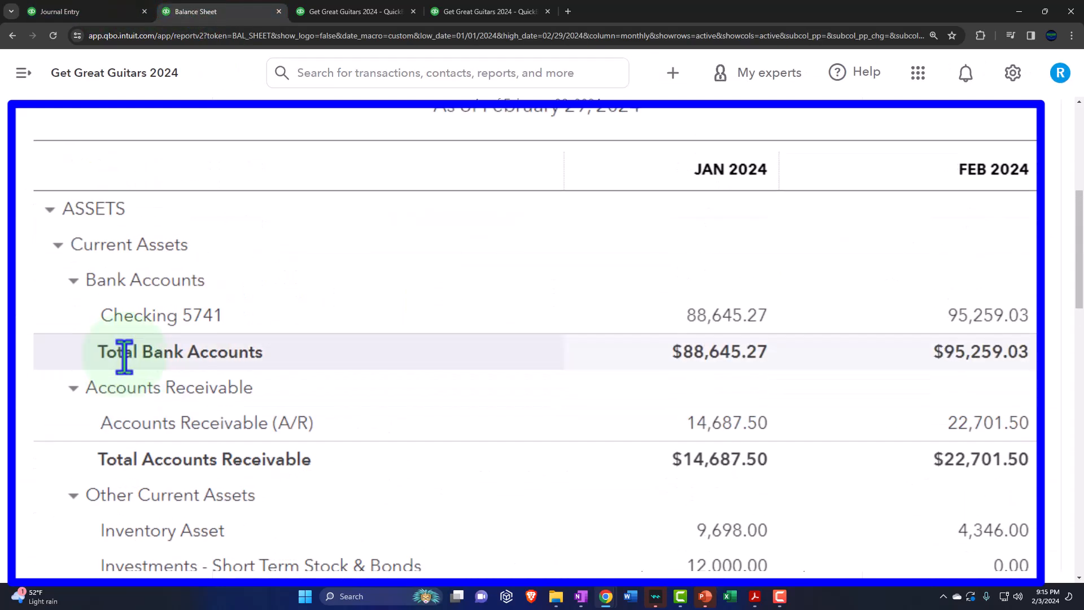
scroll(125, 357, "down", 7)
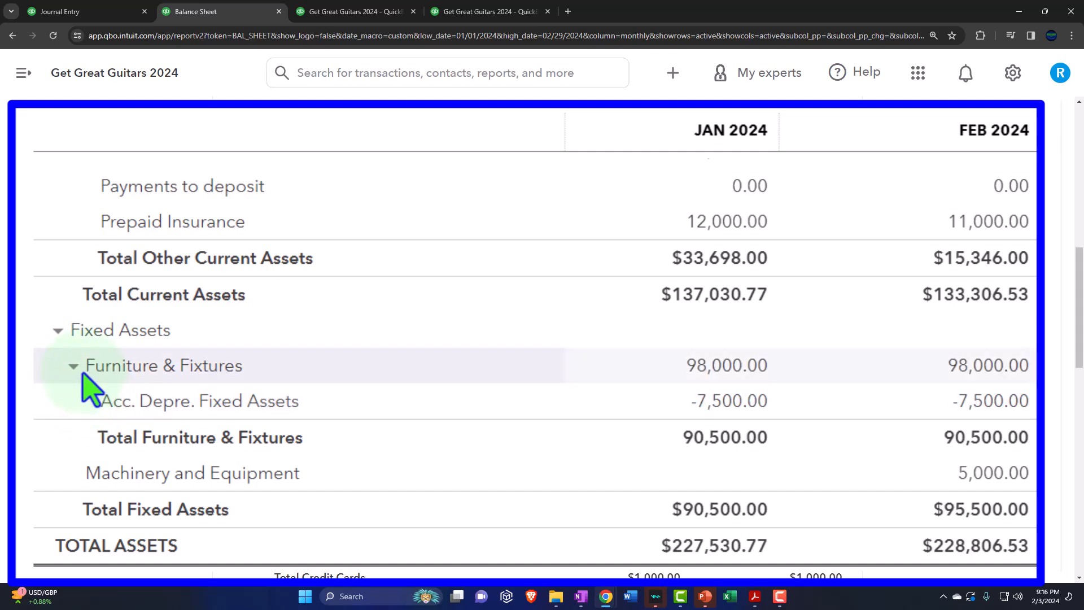
left_click(757, 595)
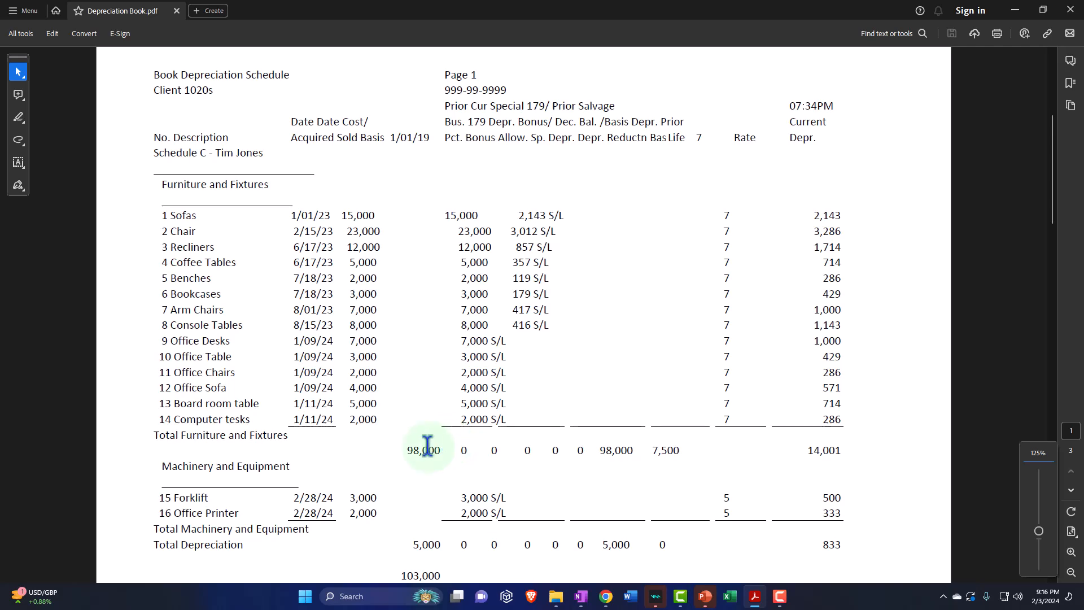
Step: Return to the Balance Sheet in QuickBooks and check the Furniture & Fixtures and Fixed Assets groups by collapsing and re-expanding them
left_click(1015, 10)
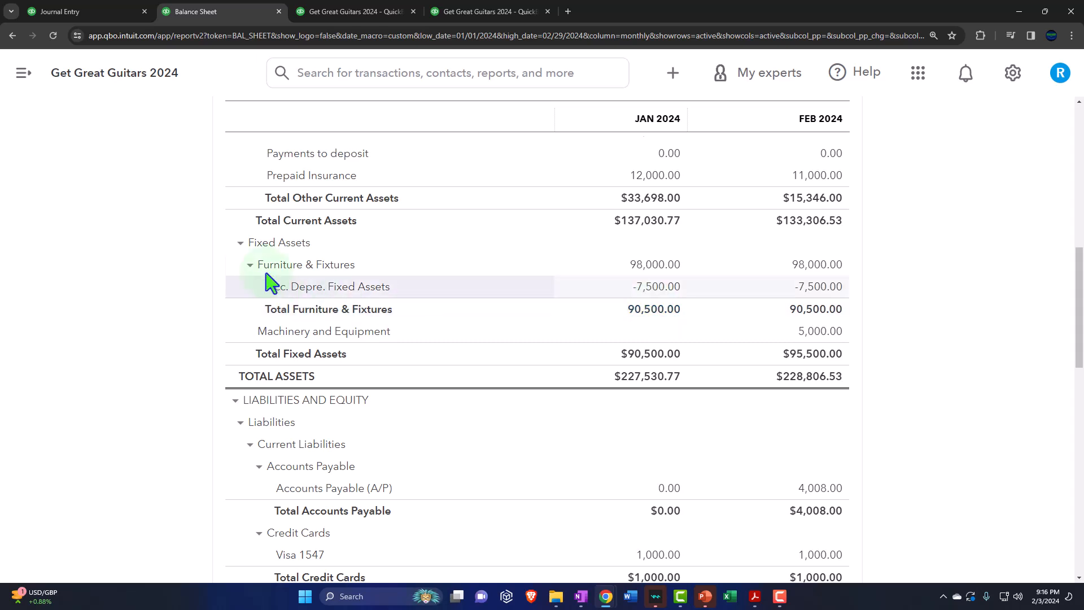
left_click(250, 266)
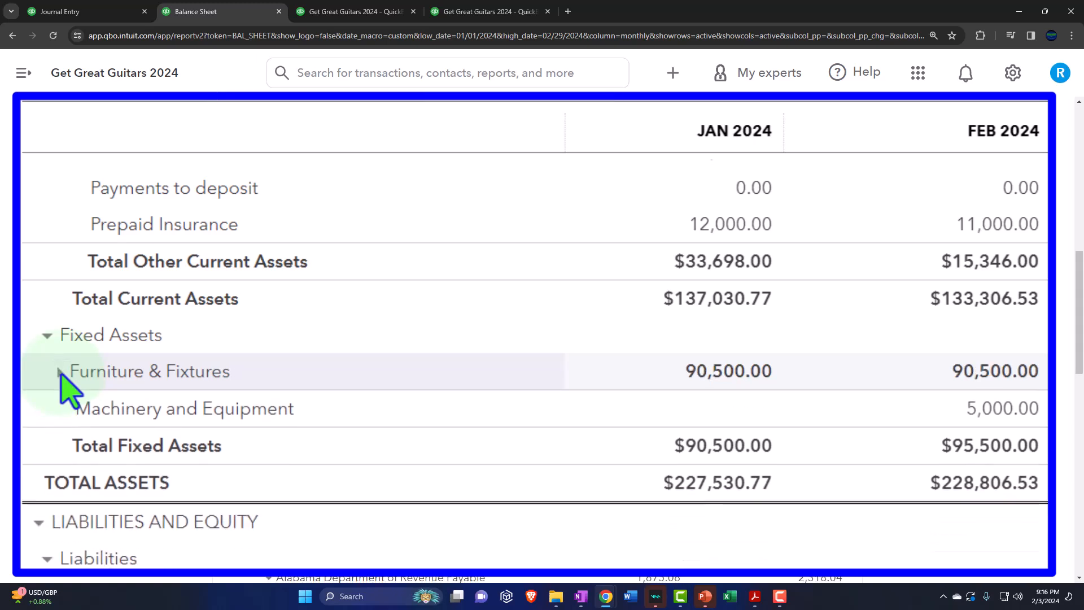
left_click(60, 372)
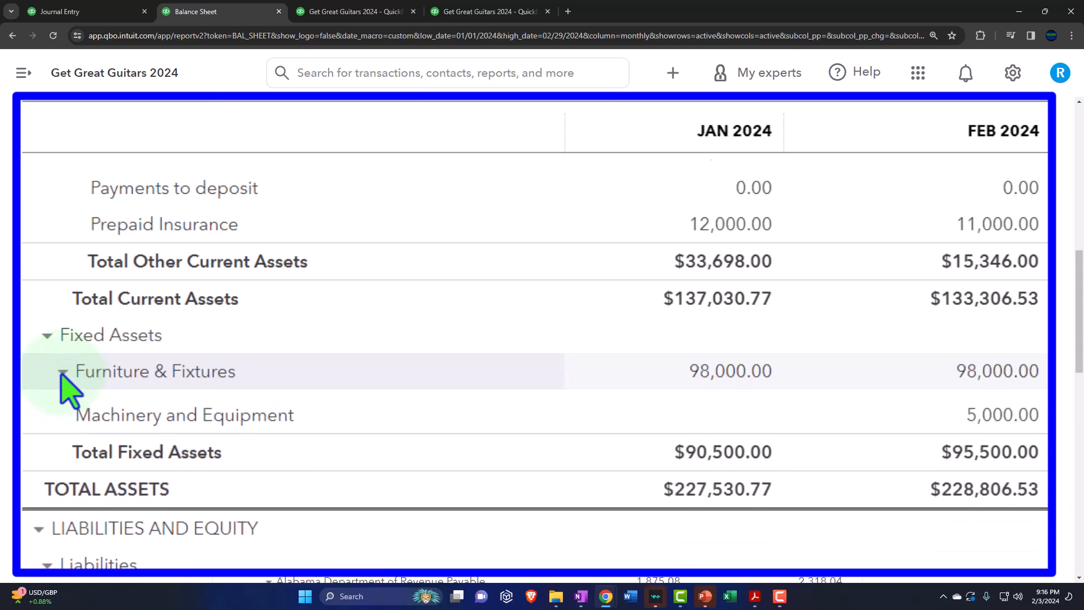
left_click(47, 339)
left_click(43, 339)
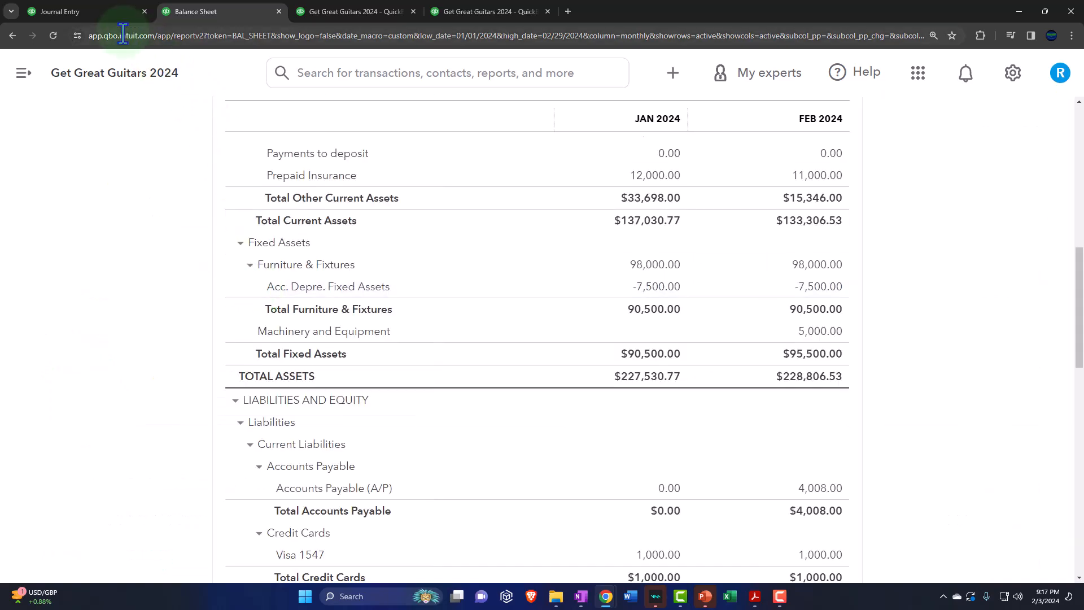
Step: Check the Furniture & Fixtures and Machinery and Equipment accounts and their accumulated depreciation sub-accounts in the Chart of accounts
left_click(101, 14)
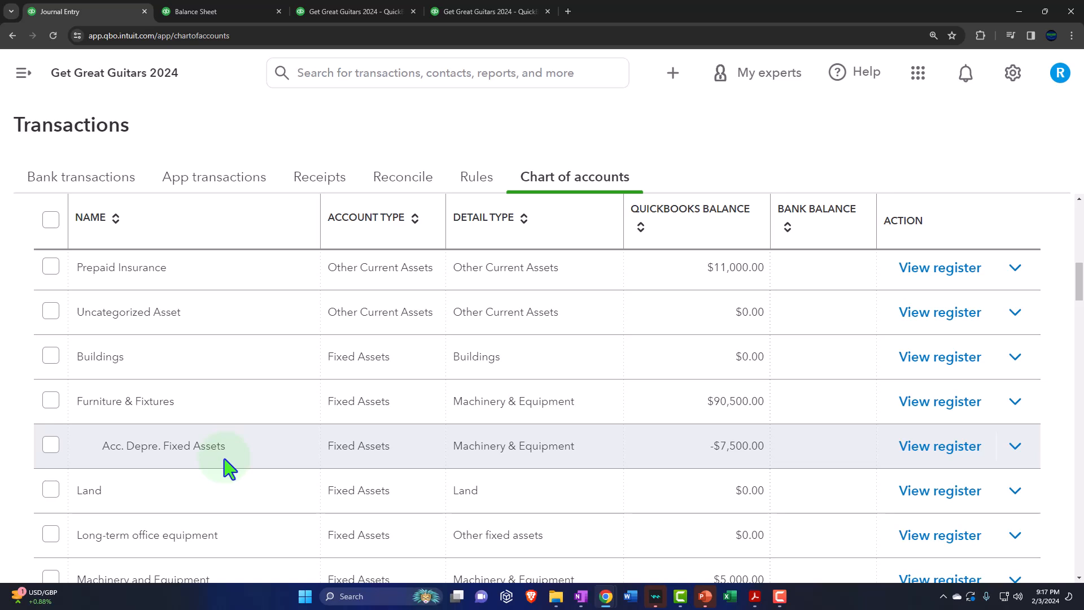
scroll(145, 408, "down", 1)
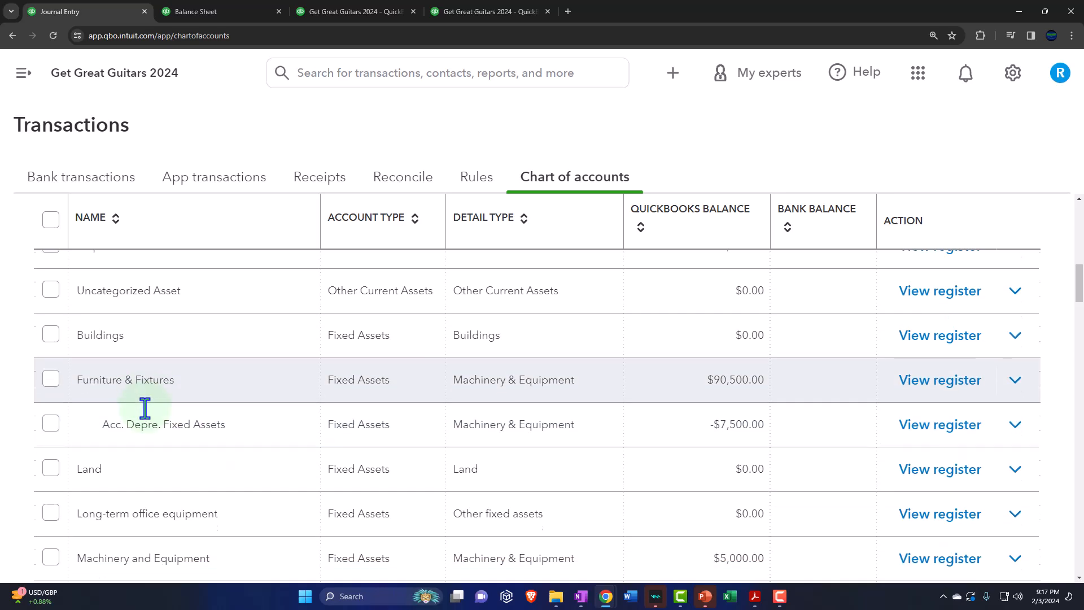
scroll(145, 408, "down", 3)
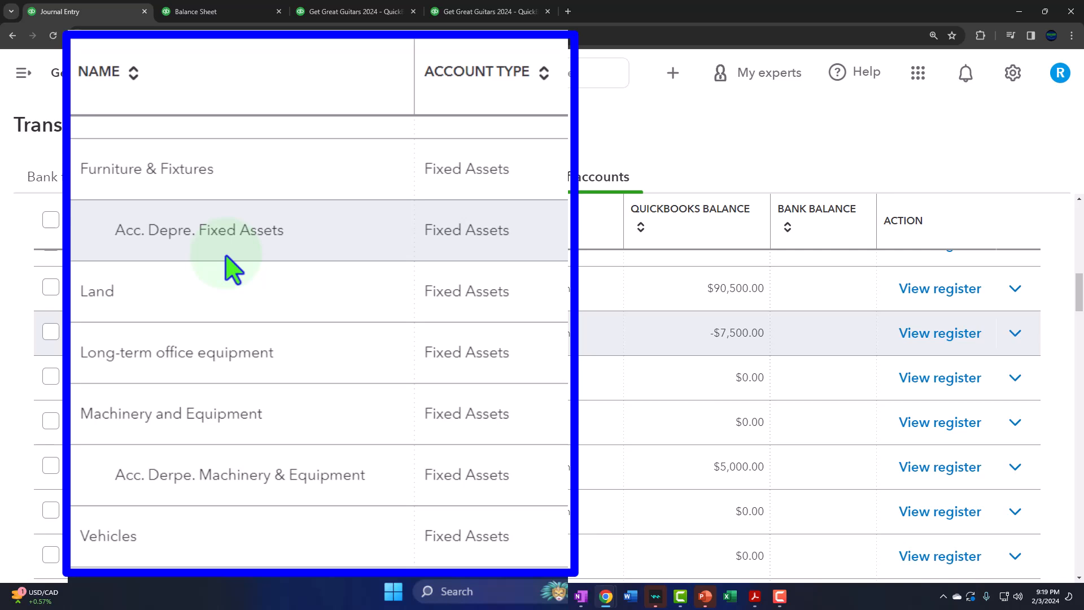
Step: Switch to Depreciation Book.pdf, open the Calculator and keep it on top of the schedule, clear of the current depreciation totals
left_click(755, 597)
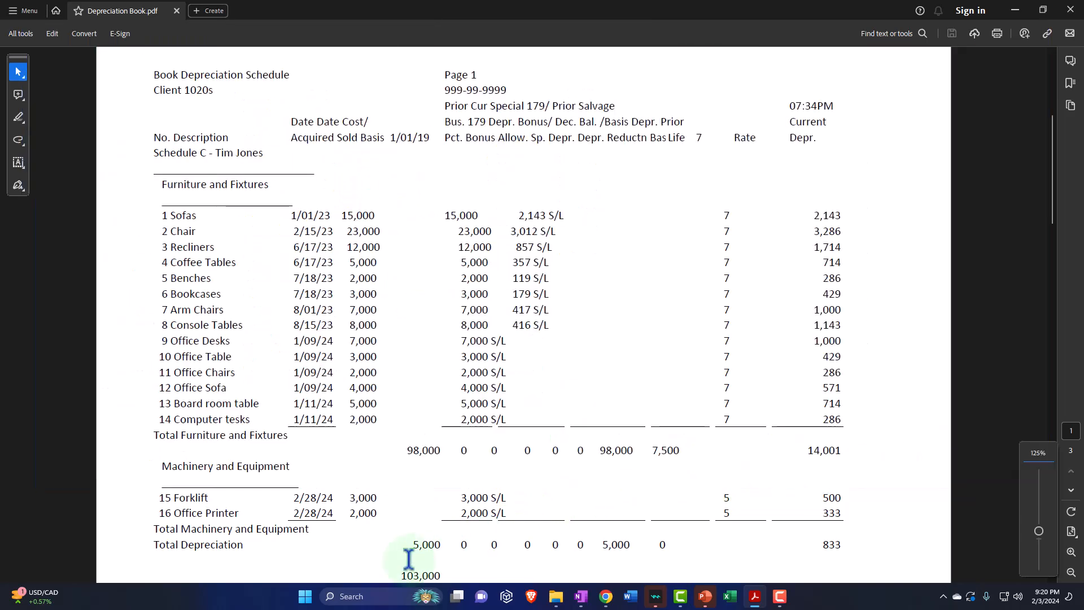
left_click(382, 598)
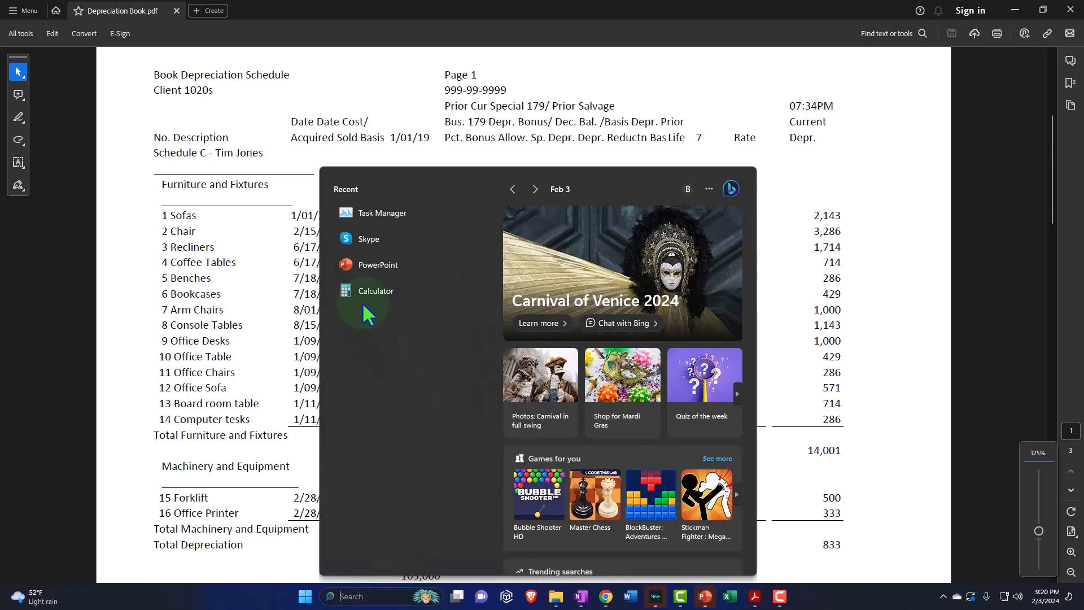
left_click(356, 290)
left_click_drag(945, 132, 515, 117)
left_click(466, 131)
left_click_drag(917, 22, 608, 100)
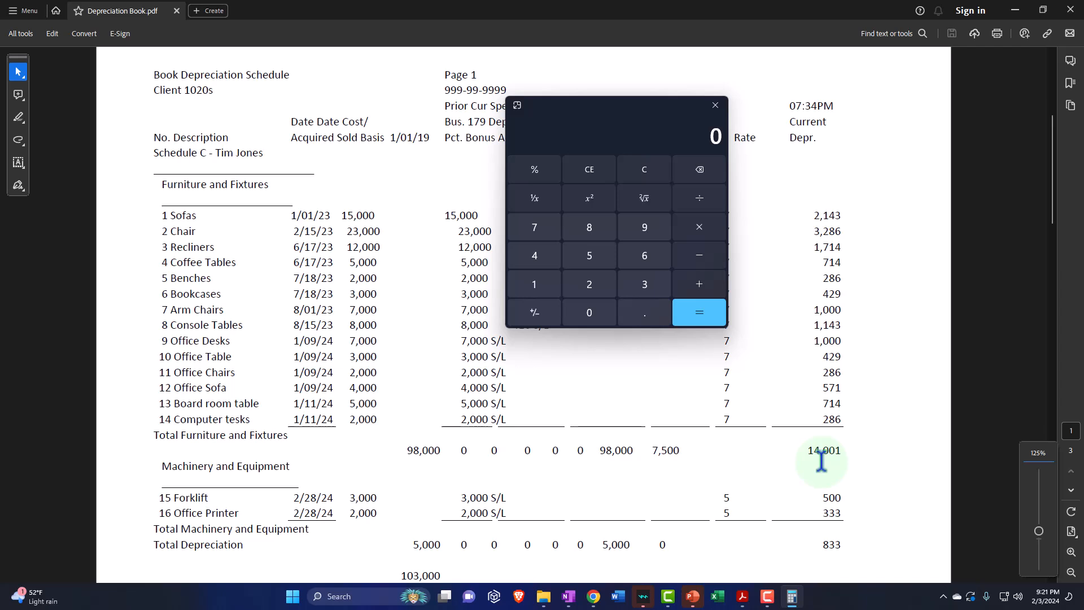
Step: Calculate two months of Furniture and Fixtures depreciation as 14001 / 12 * 2 and move the Calculator off the schedule
type("14001/12")
key("Return")
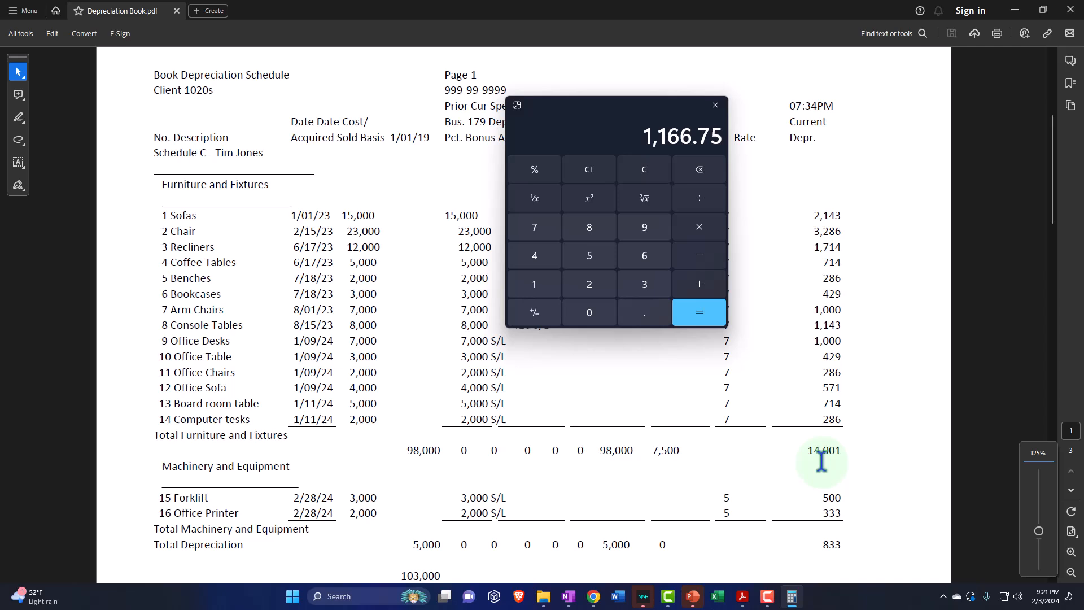
type("*2")
key("Return")
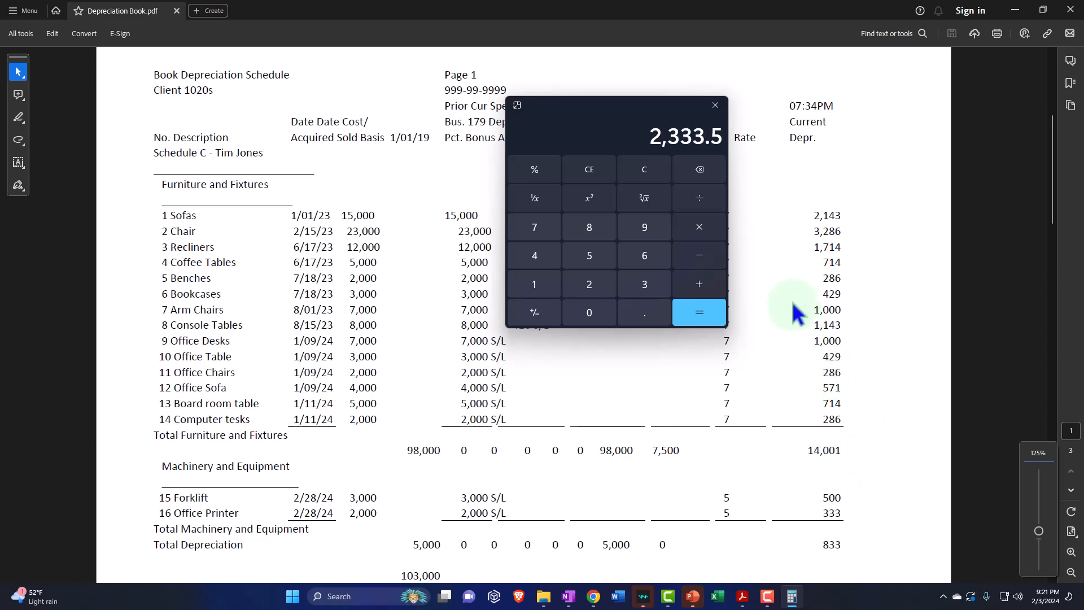
left_click_drag(601, 103, 1081, 147)
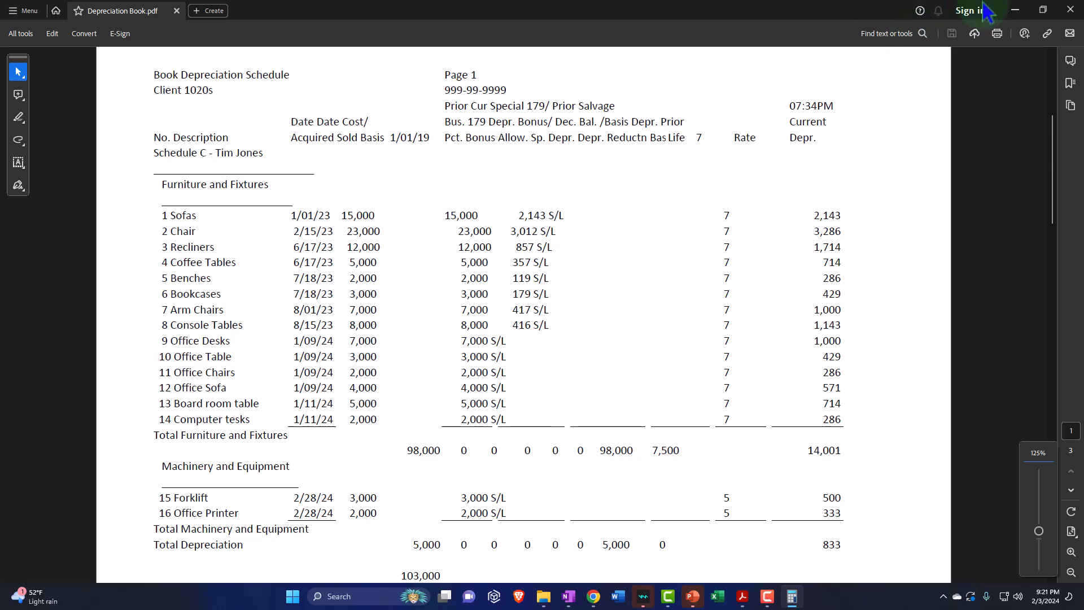
Step: Return to the Chart of accounts in QuickBooks and open the register of the Acc. Depre. Fixed Assets account
left_click(1014, 10)
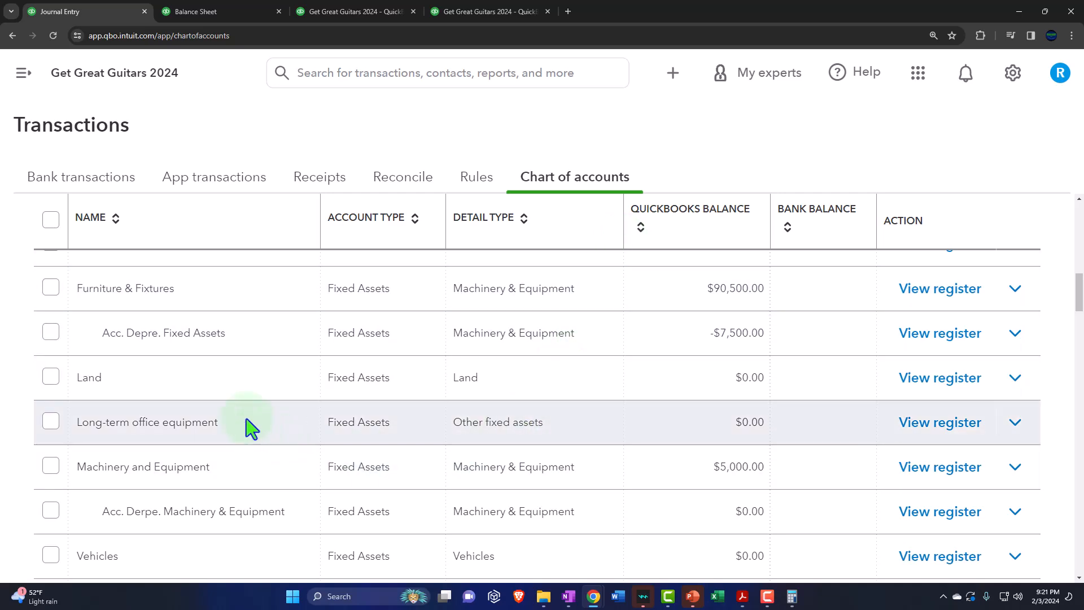
left_click(673, 74)
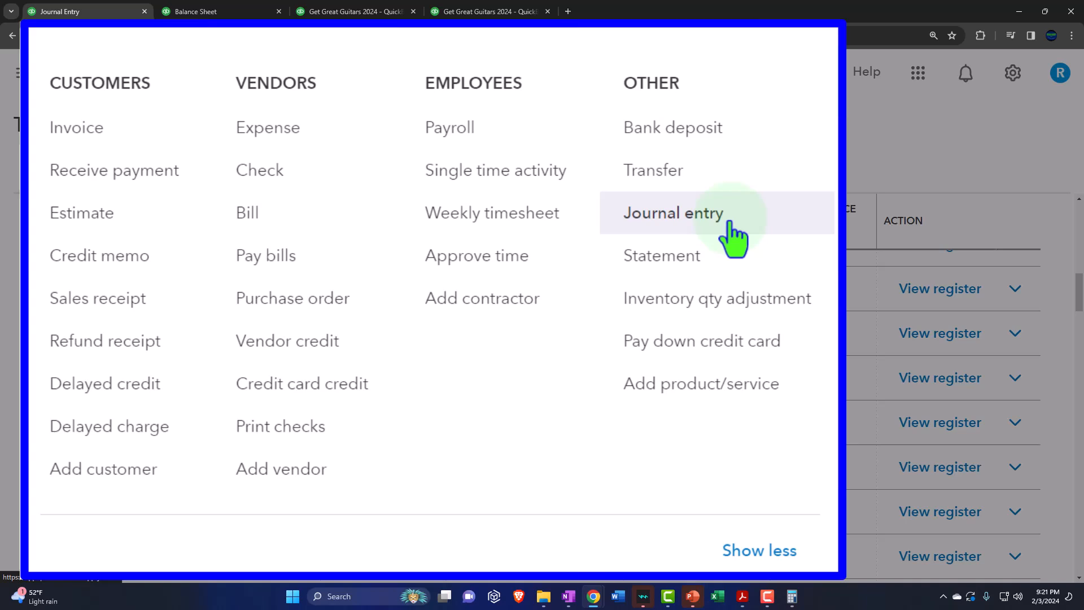
left_click(728, 223)
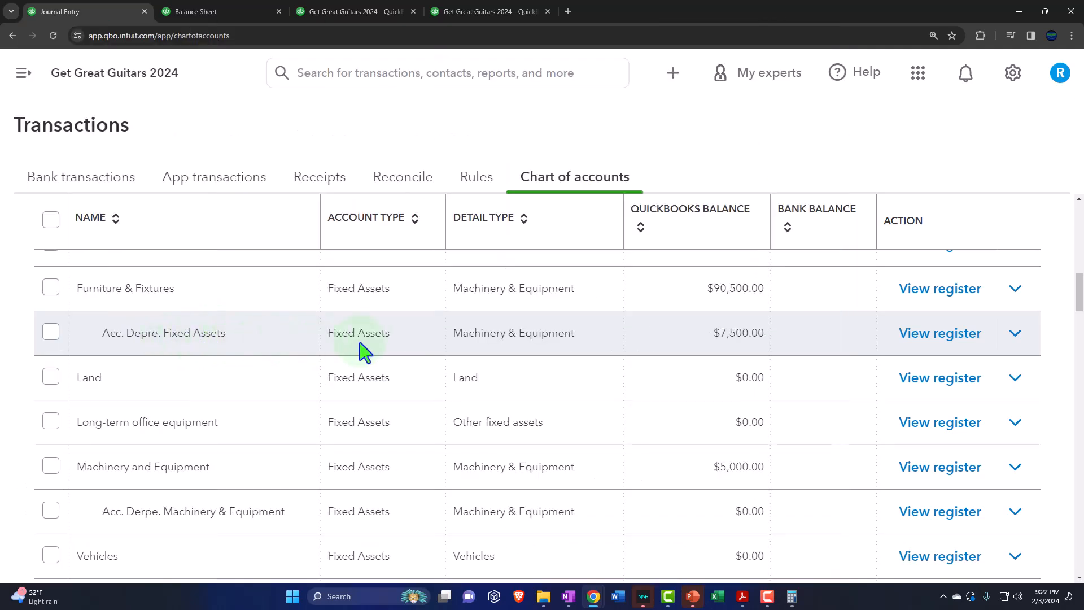
left_click(940, 343)
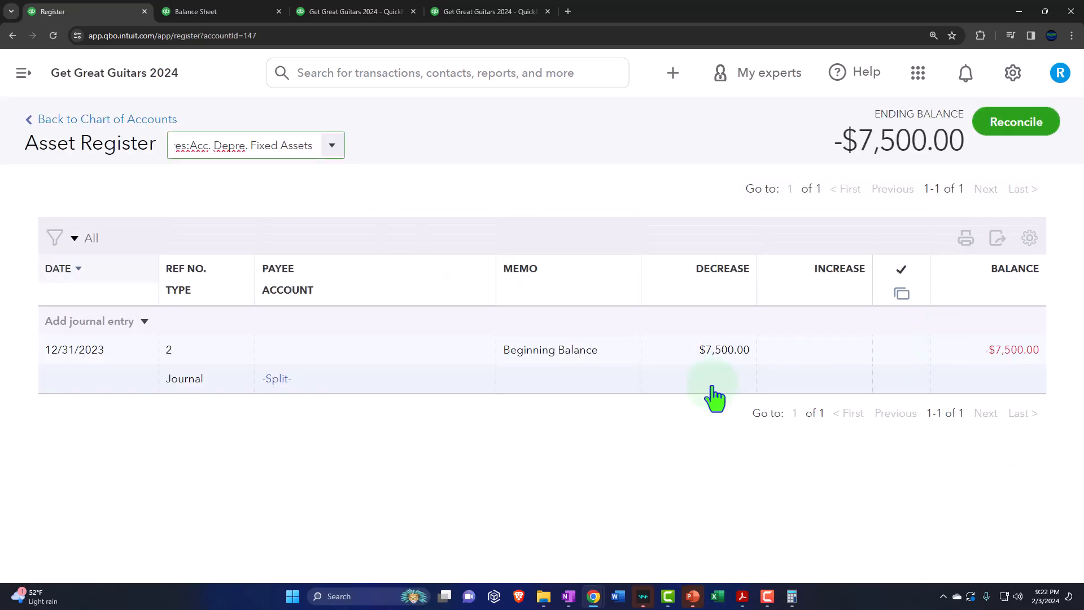
Step: Start a journal entry in the register dated 02/29/2024 with the memo Adj Entry, and switch to the Balance Sheet to check the account
left_click(147, 323)
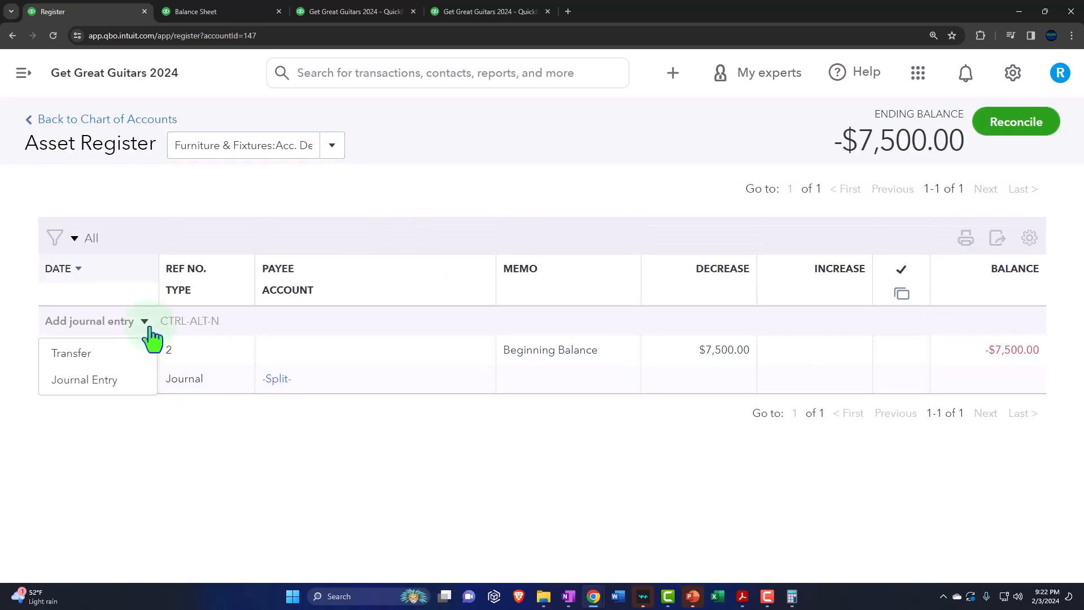
left_click(100, 378)
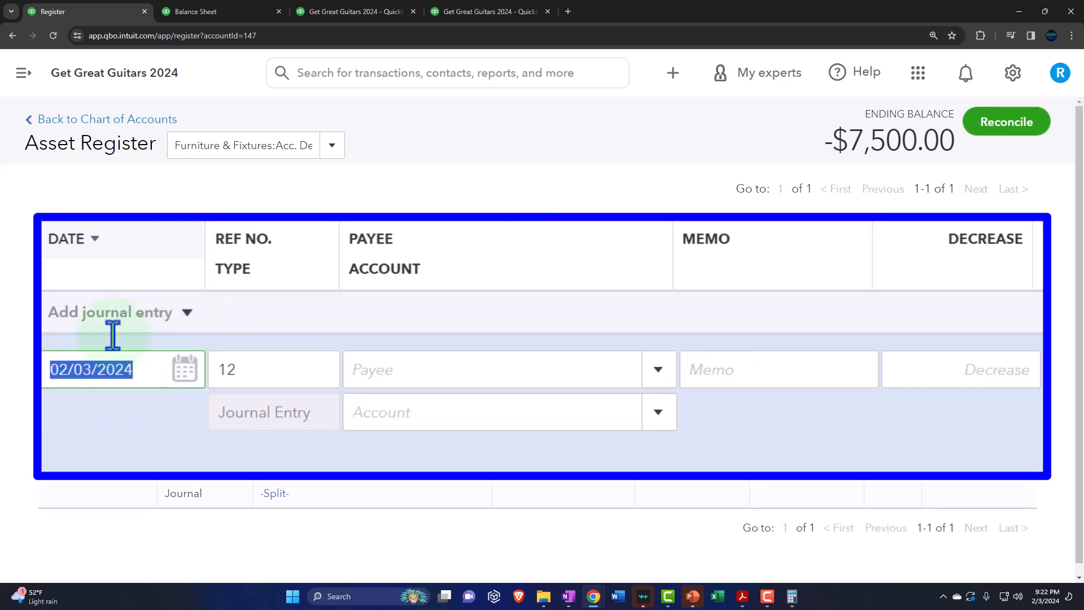
type("022924")
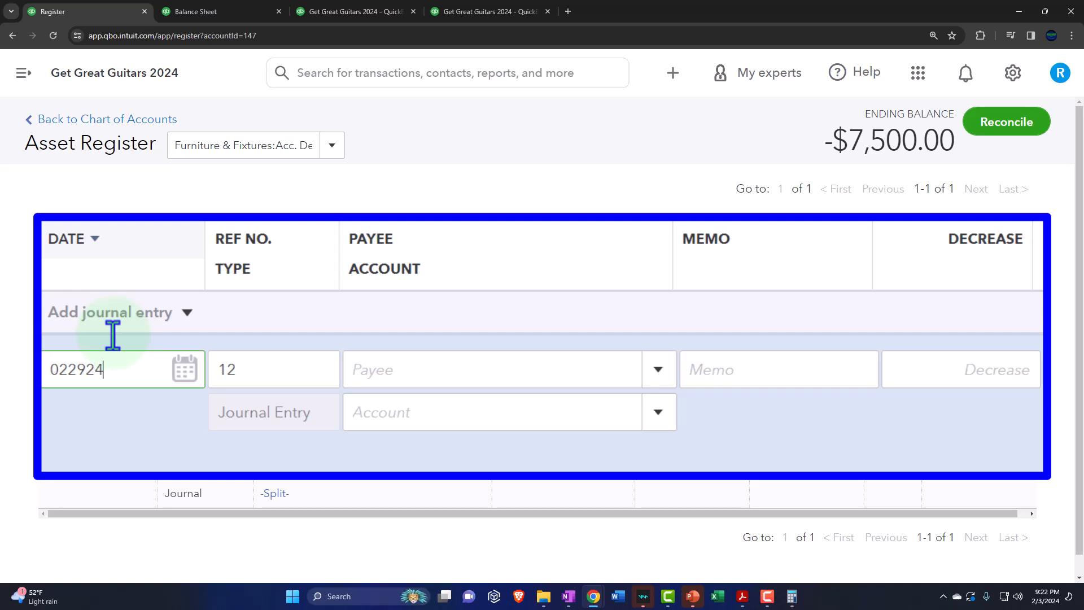
key("Tab")
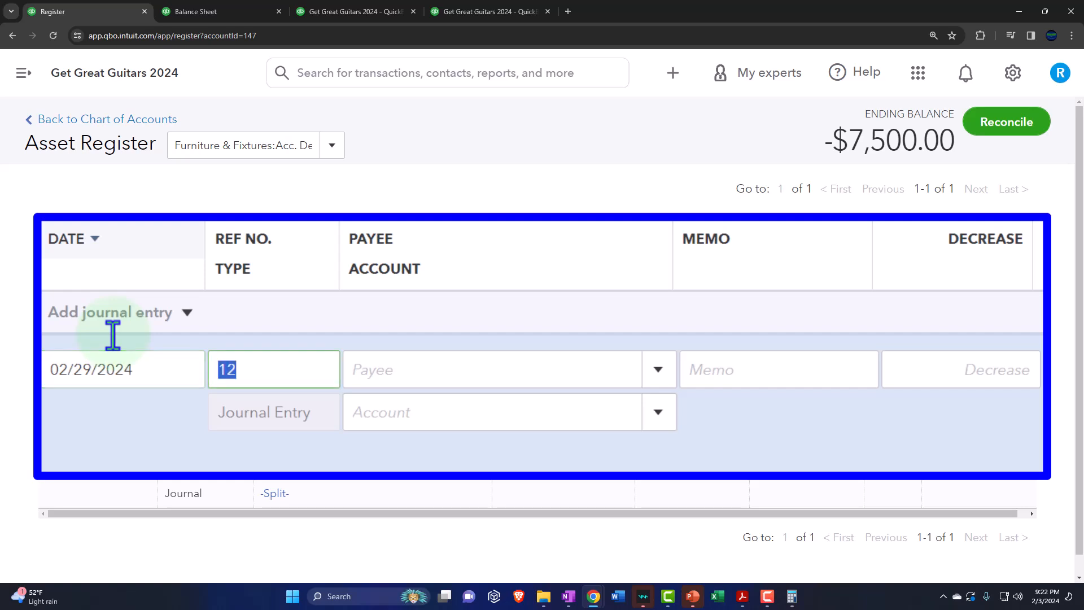
key("Tab")
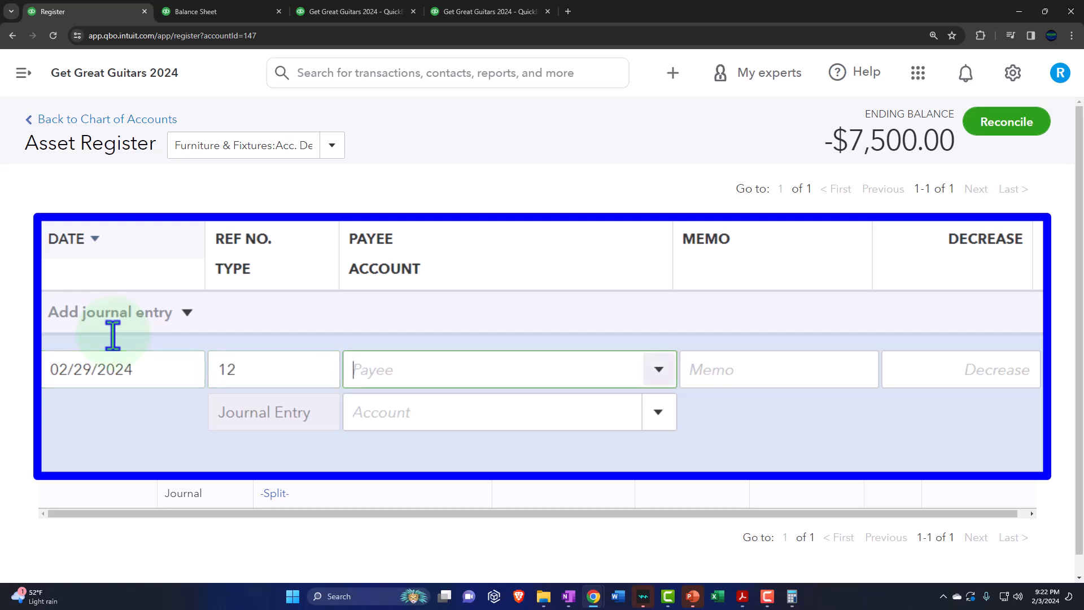
key("Tab")
type("Adj Entry")
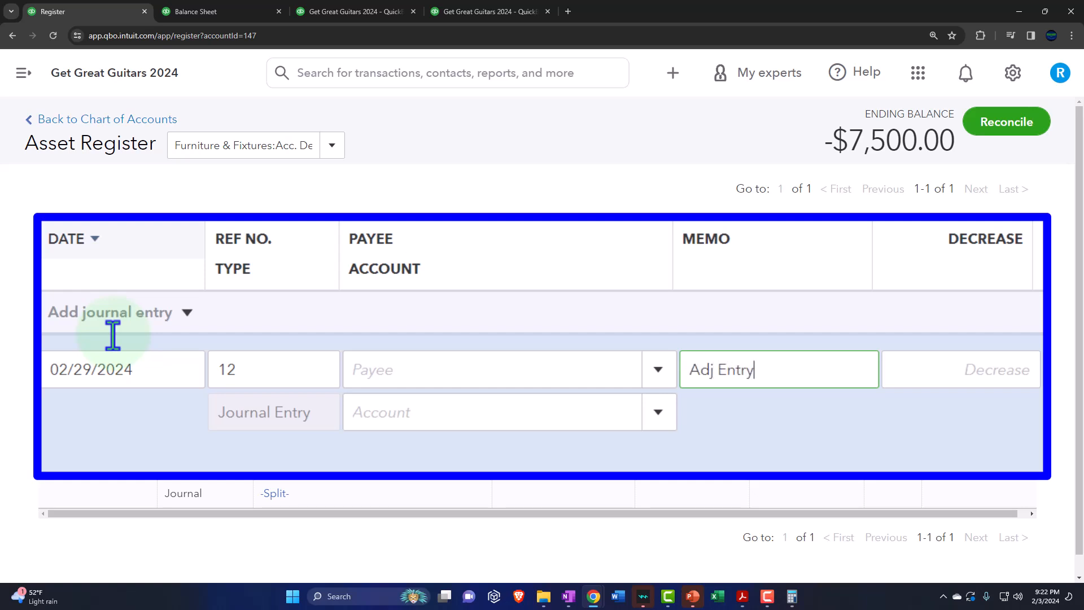
key("Tab")
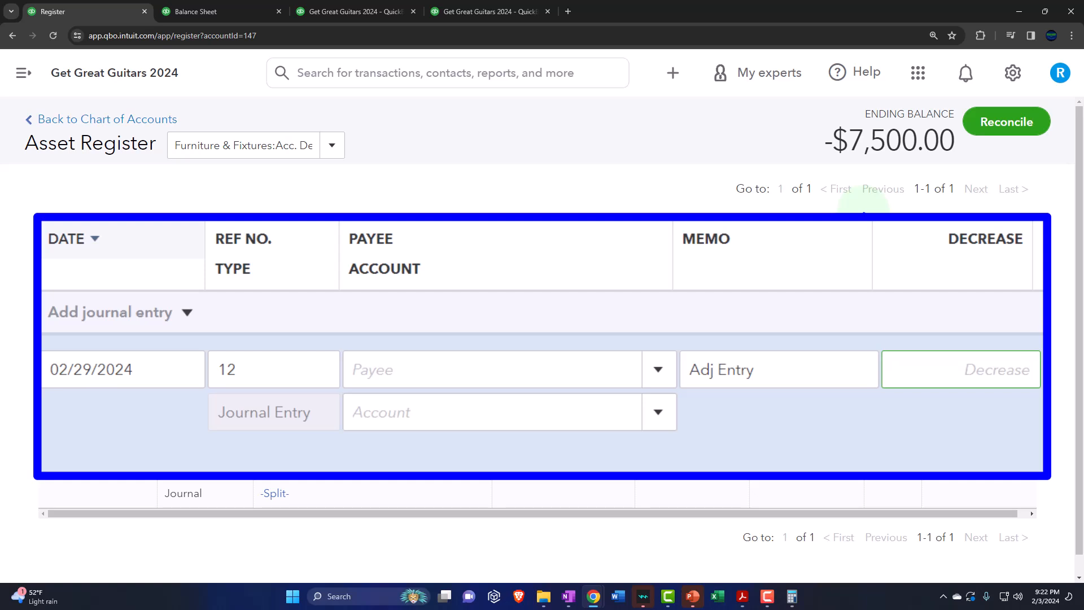
left_click(233, 8)
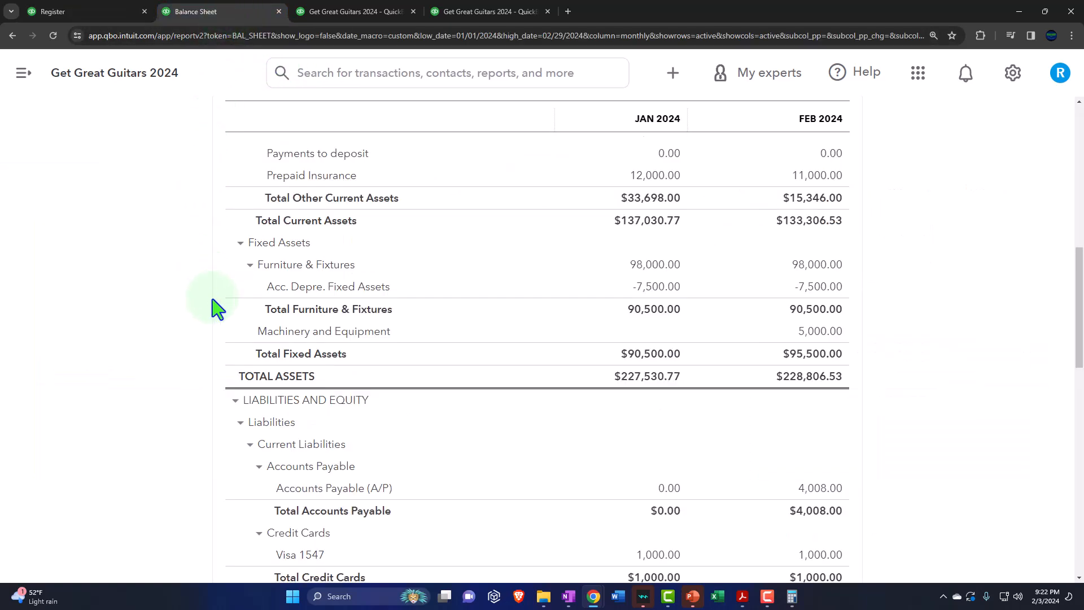
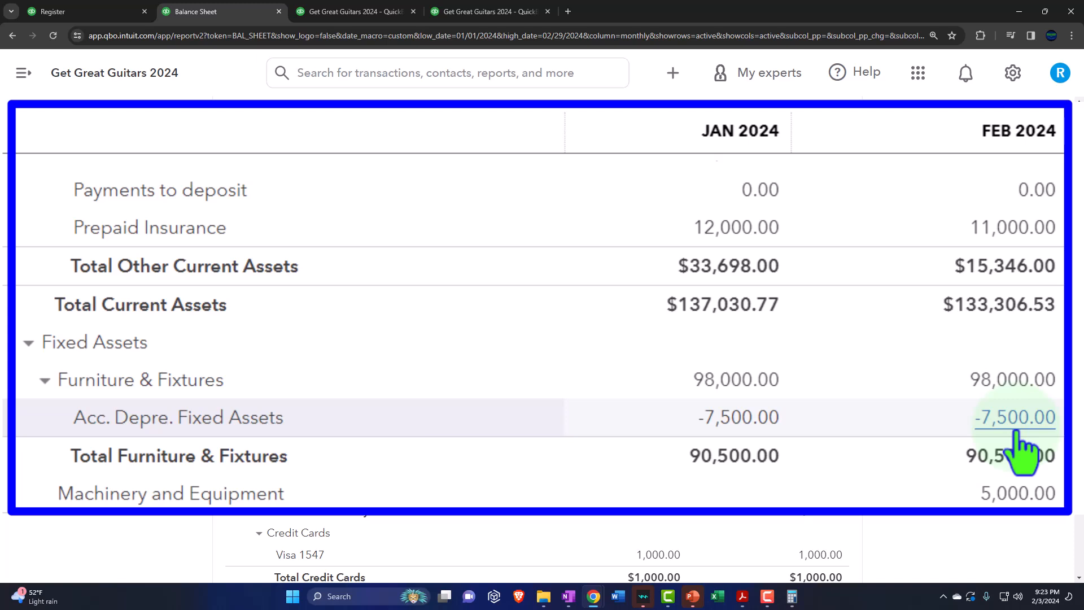
Step: Return to the register and enter a decrease of 2,333.50 with Depreciation as the offsetting account of the journal entry
left_click(102, 13)
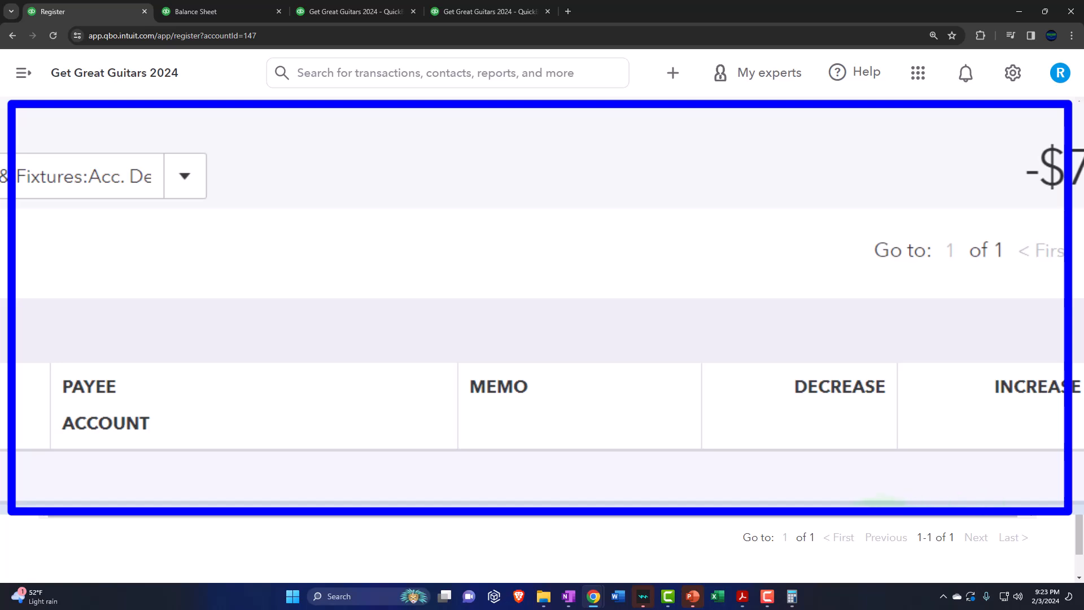
type("2333.5")
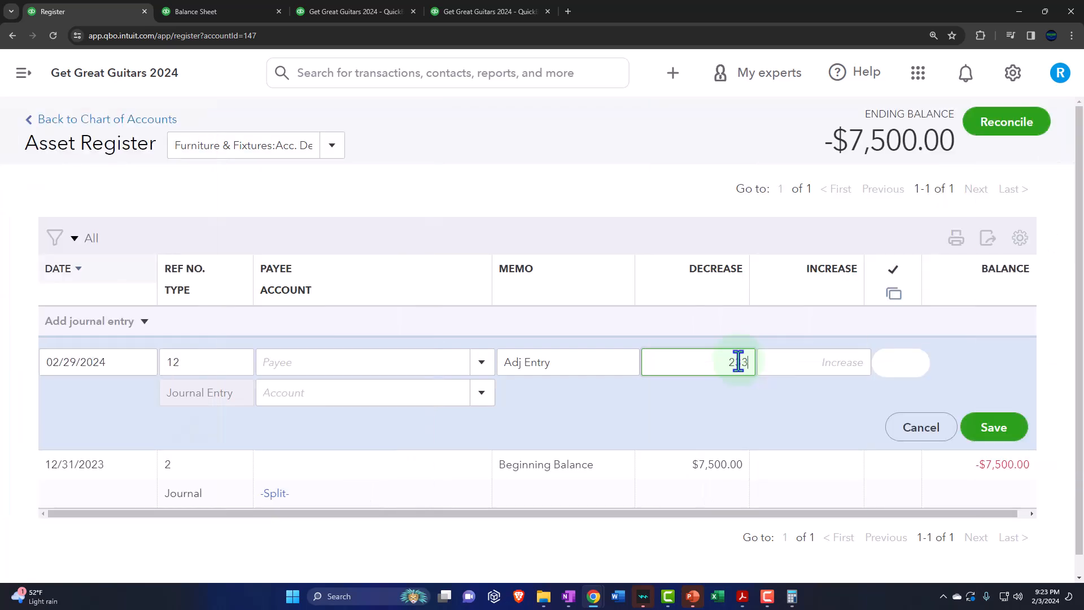
key("Tab")
key("Tab")
key("Tab")
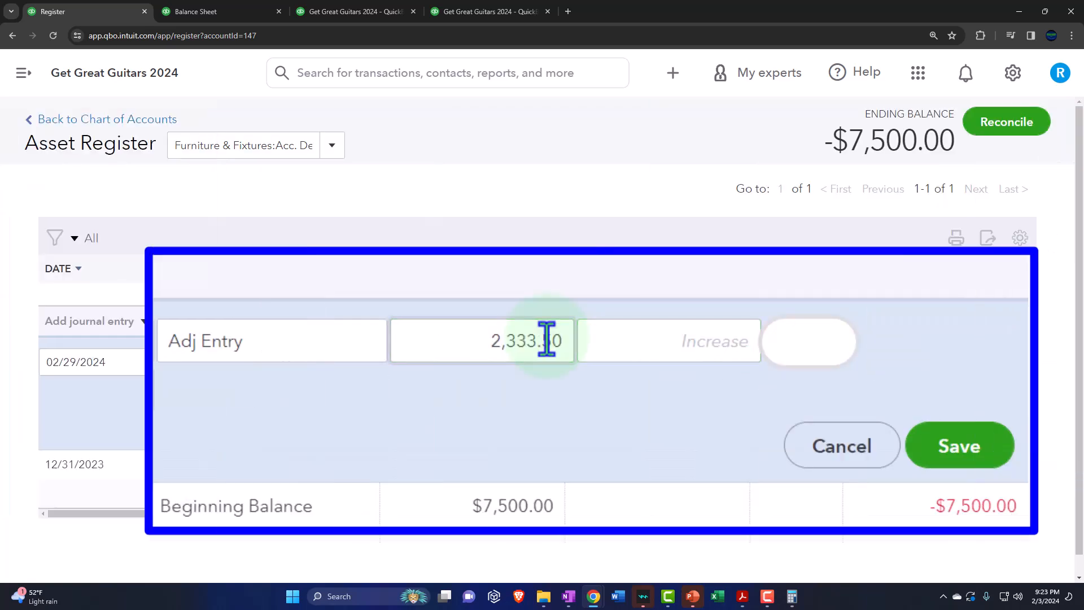
type("Depreciation")
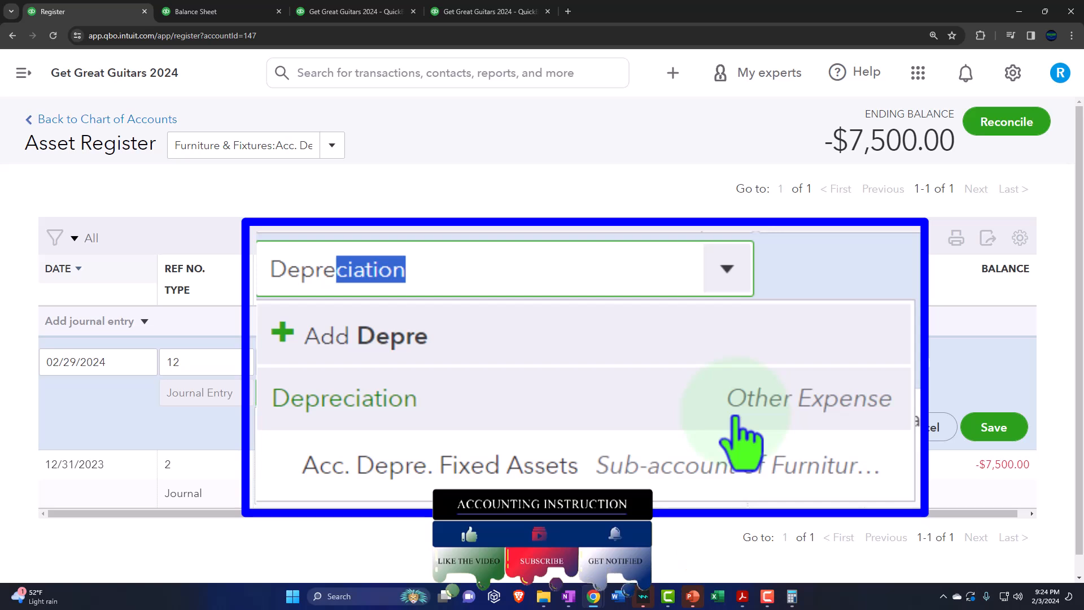
Step: Review the Furniture and Fixtures assets and current depreciation in Depreciation Book.pdf, and return to the register
left_click(742, 597)
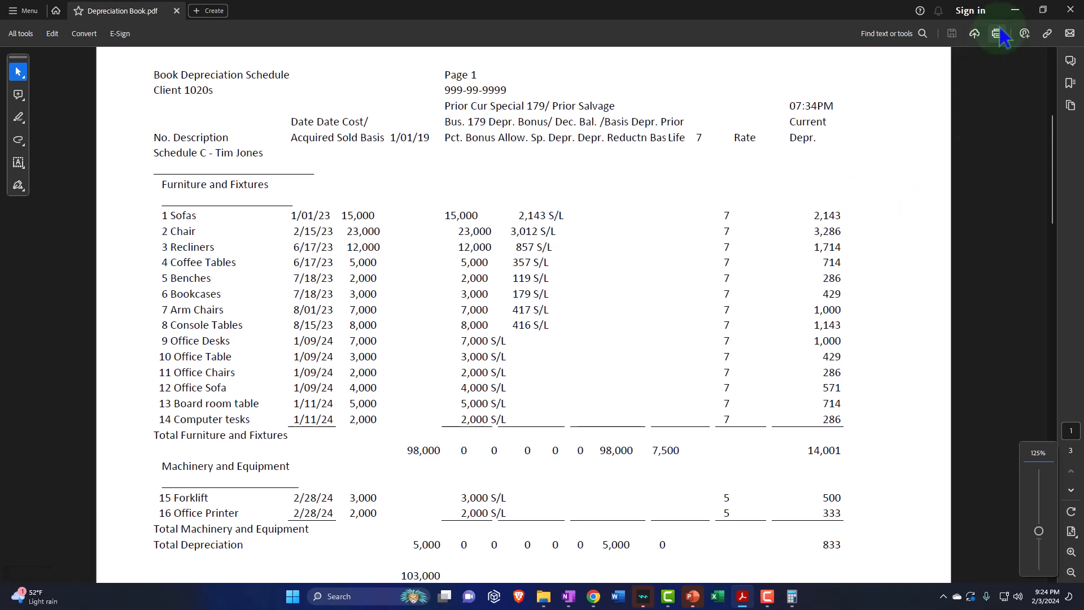
left_click(1015, 10)
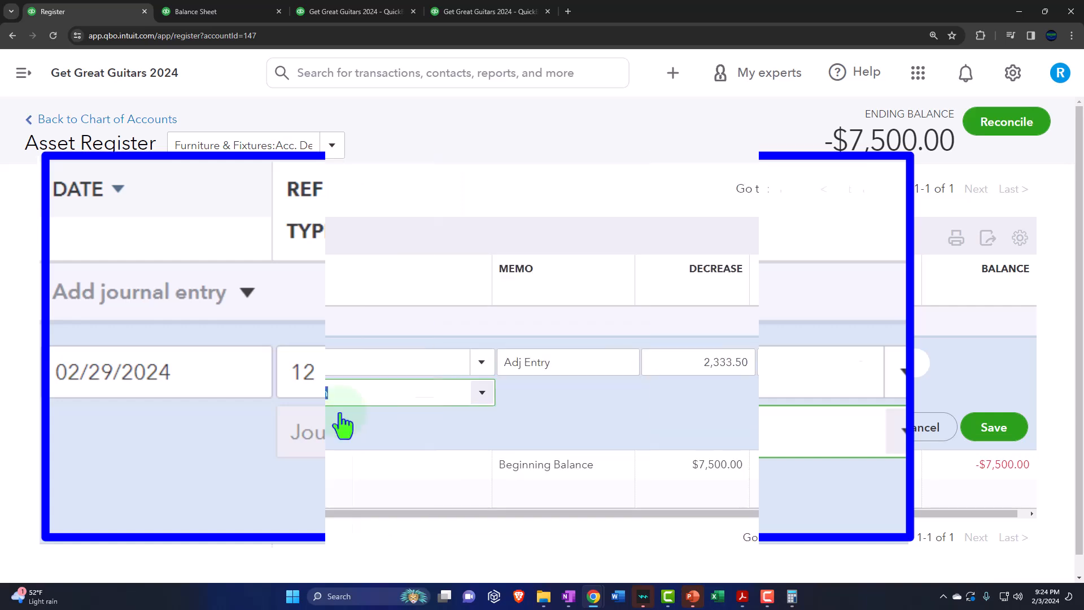
left_click(742, 599)
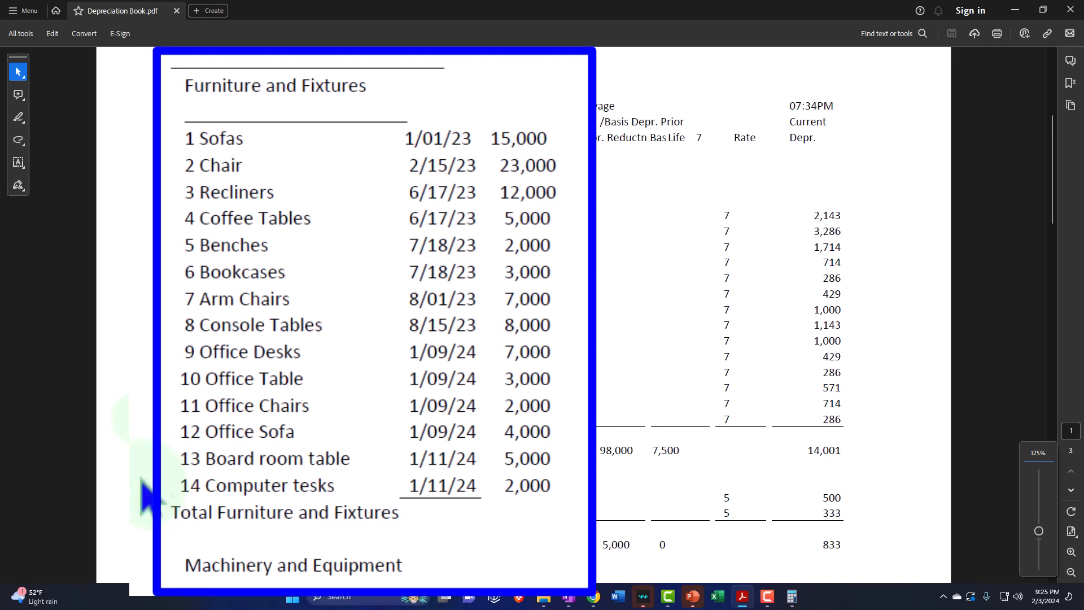
left_click(1014, 9)
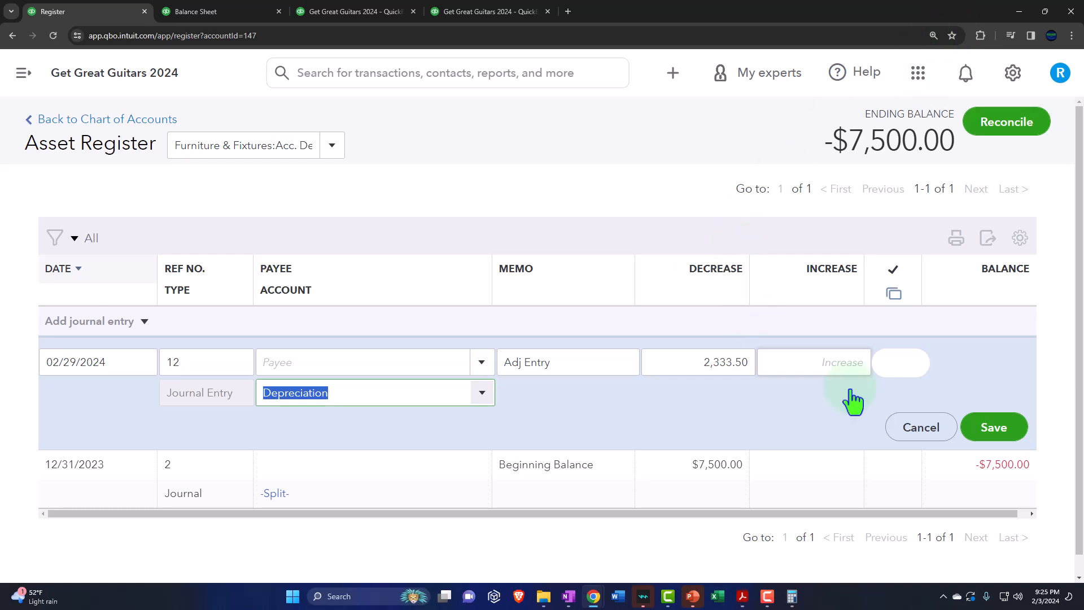
Step: Save the register entry and open it as a full journal entry for editing
left_click(996, 428)
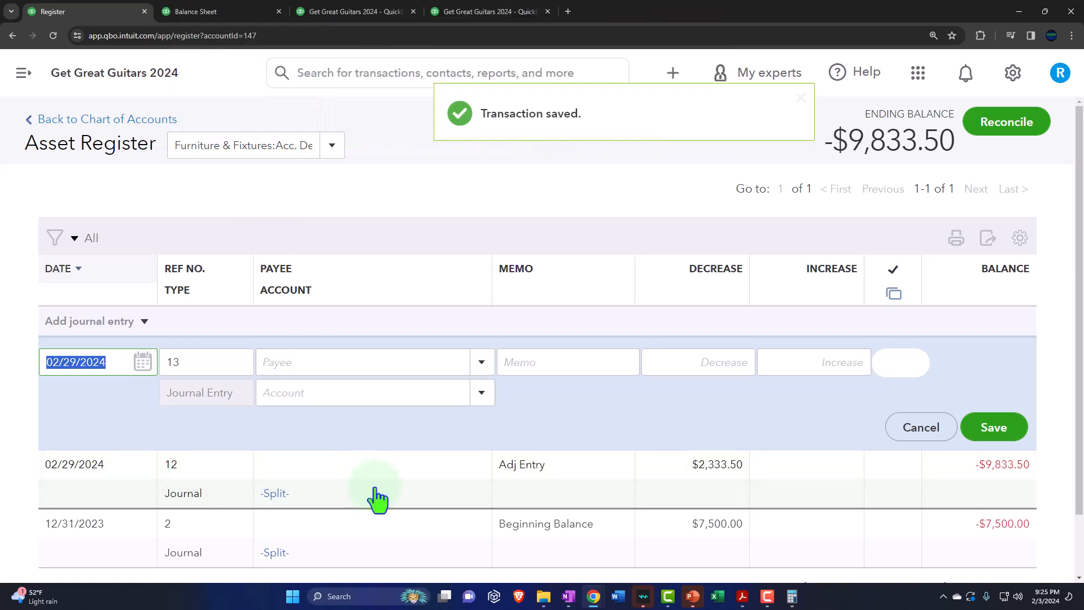
left_click(378, 500)
left_click(845, 426)
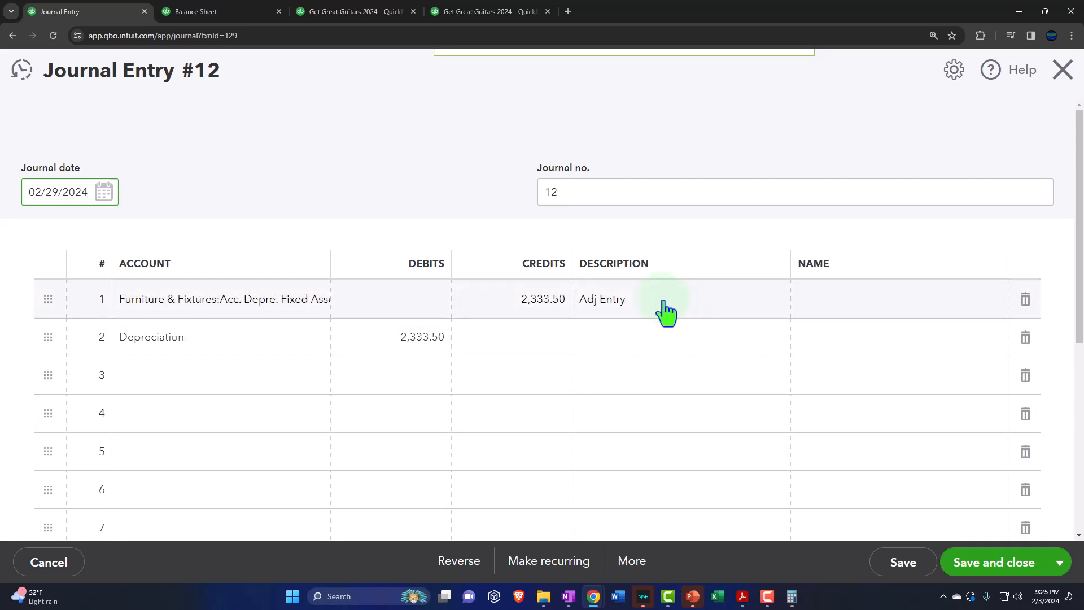
Step: Add the description Adj Entry to the Depreciation line, check both lines, and save and close the journal entry
left_click(671, 316)
left_click(649, 344)
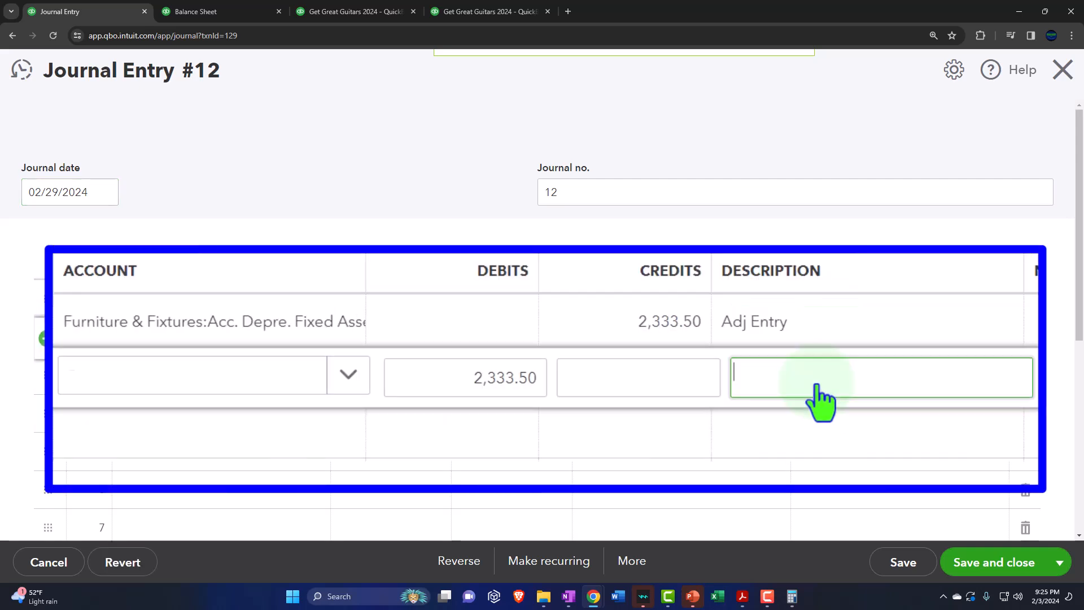
left_click(294, 330)
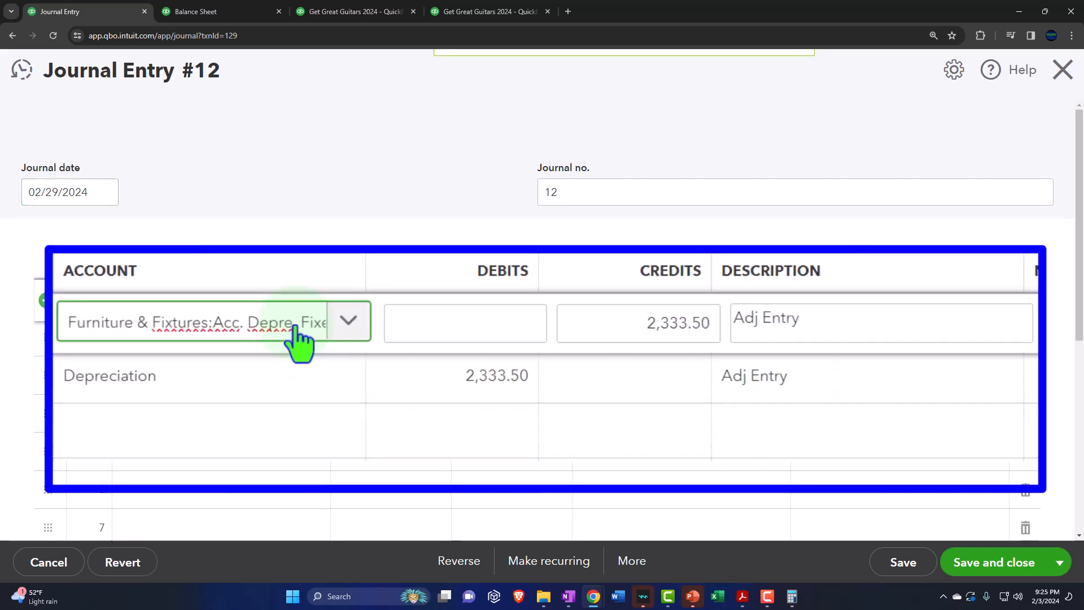
key("Tab")
key("Tab")
key("Tab")
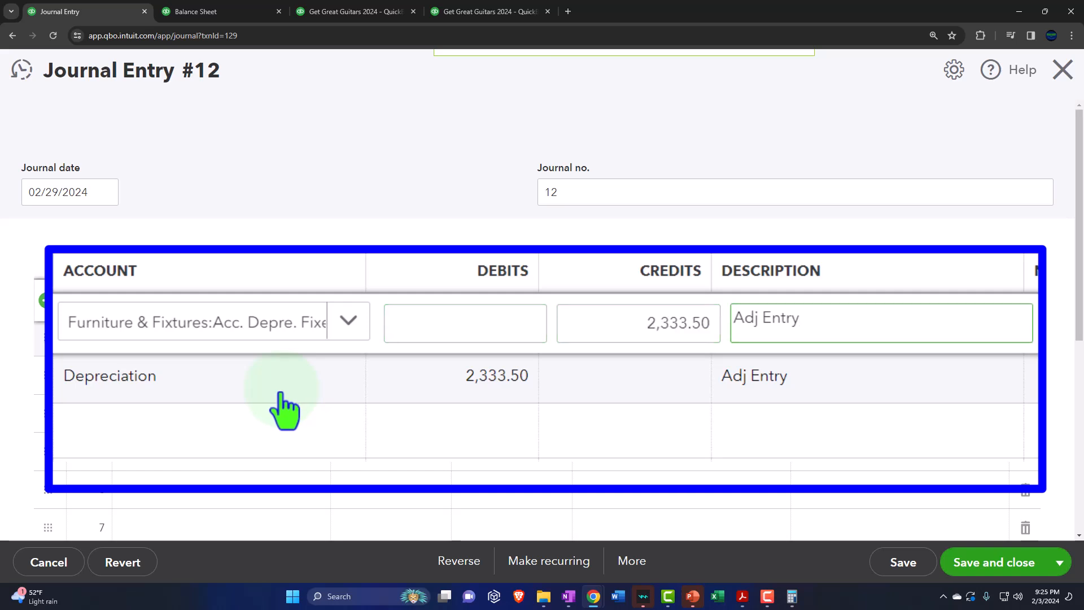
left_click(612, 374)
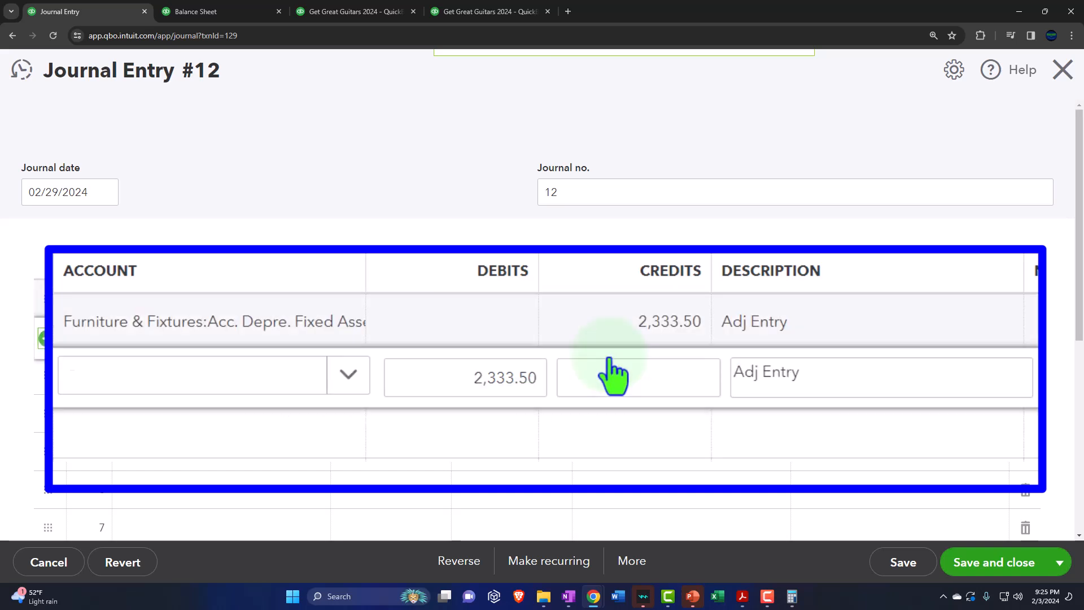
key("Tab")
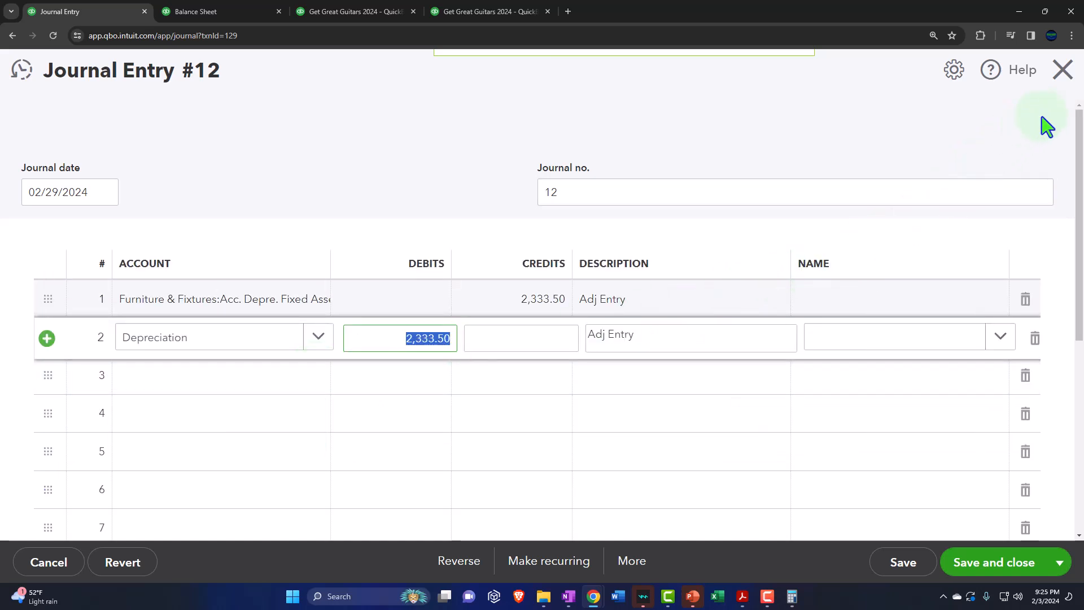
left_click(900, 563)
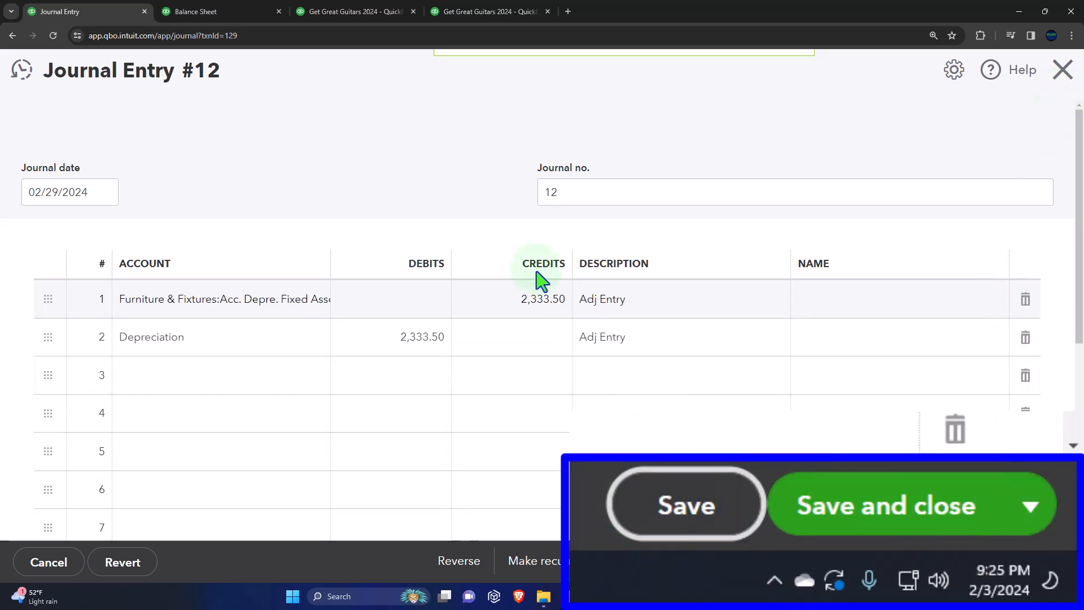
left_click(1061, 69)
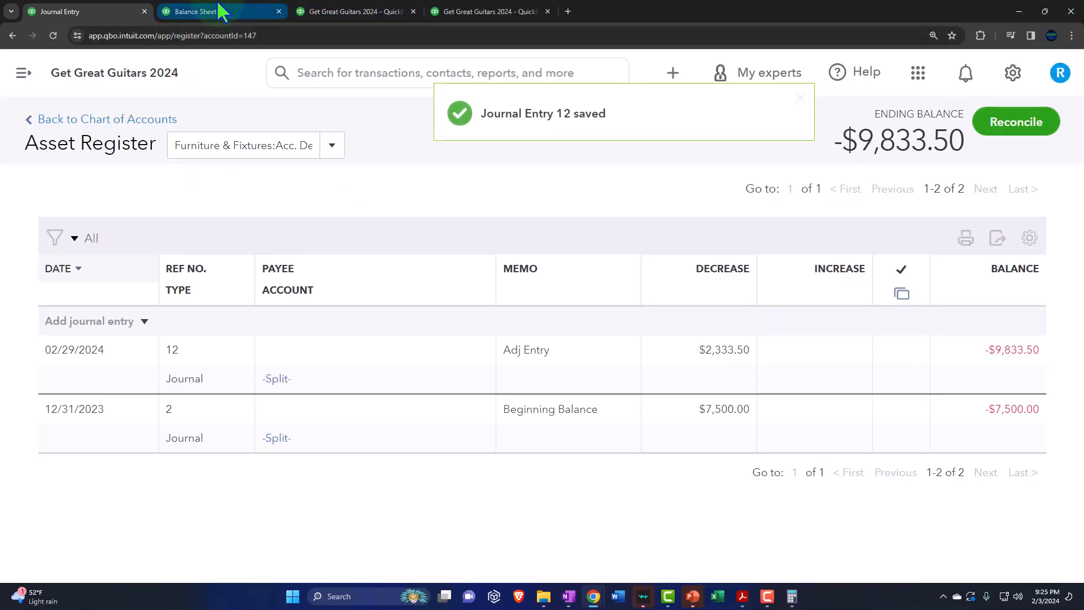
Step: Rerun the Balance Sheet and examine the February balance of Acc. Depre. Fixed Assets
left_click(220, 12)
scroll(497, 356, "up", 10)
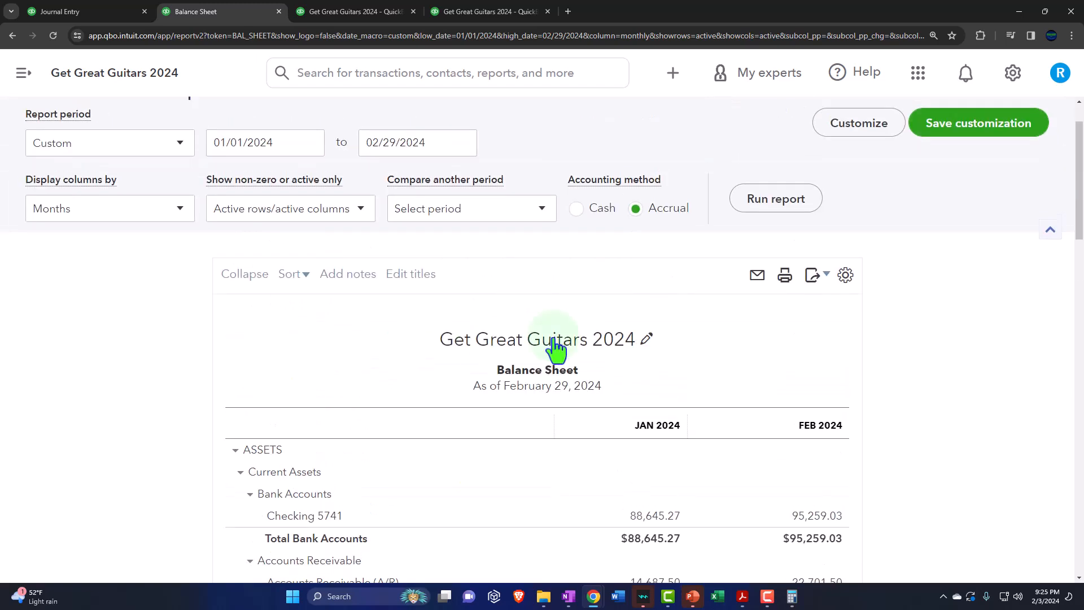
left_click(763, 208)
scroll(779, 339, "down", 5)
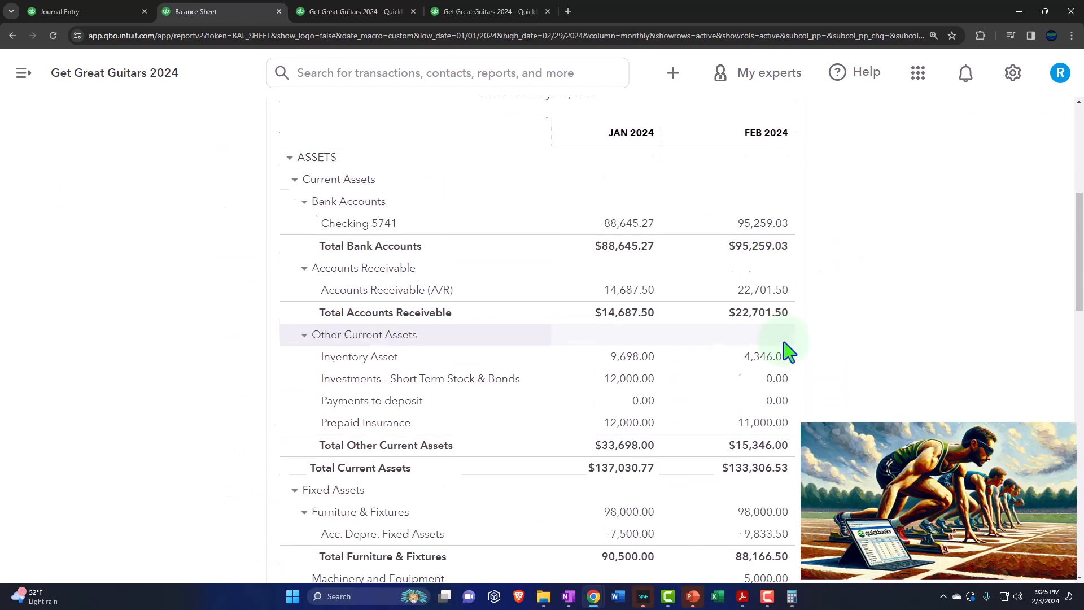
scroll(791, 362, "down", 1)
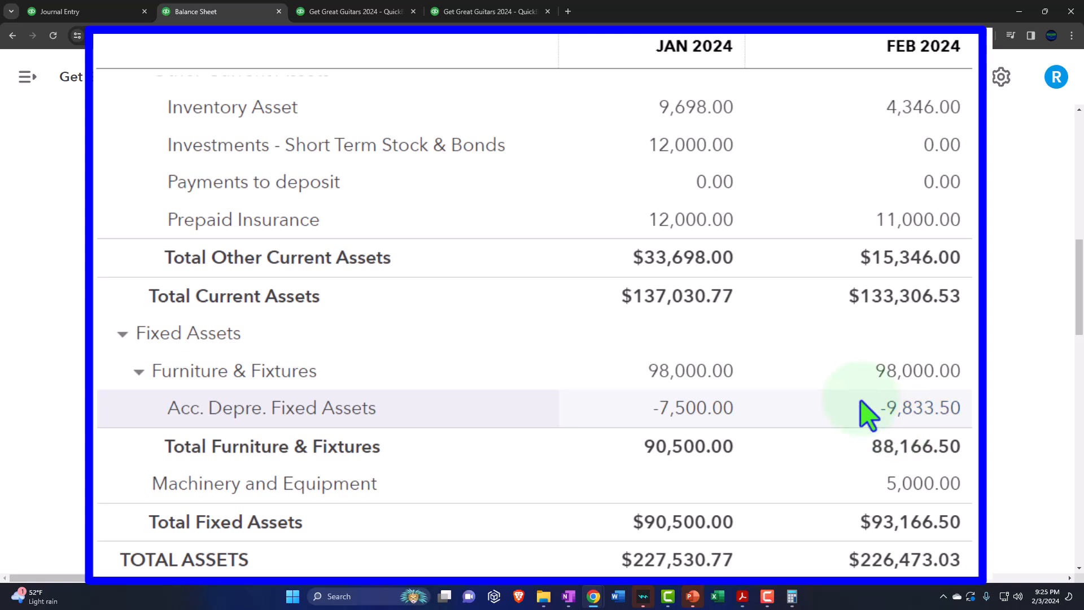
Step: Open the transaction detail behind the February Acc. Depre. Fixed Assets balance, review it, and return to the Balance Sheet
left_click(921, 409)
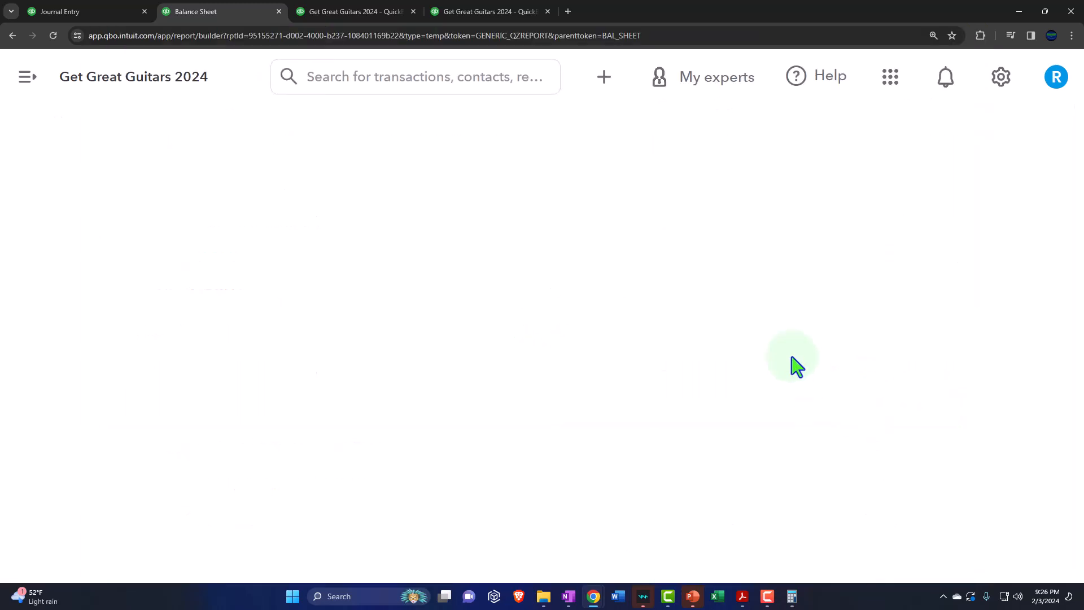
key("ctrl+minus")
key("ctrl+minus")
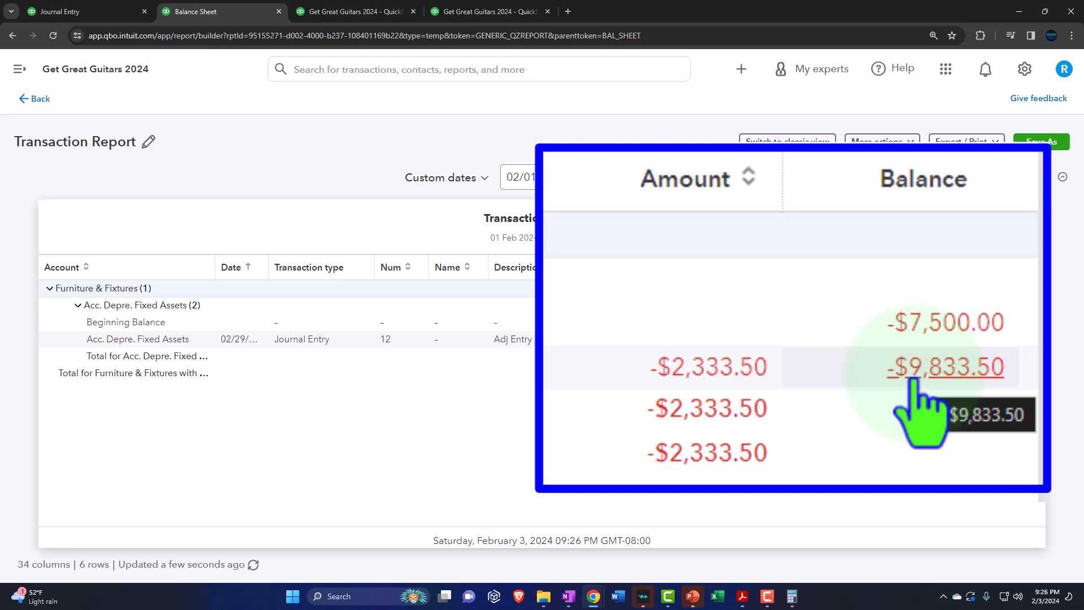
left_click(39, 102)
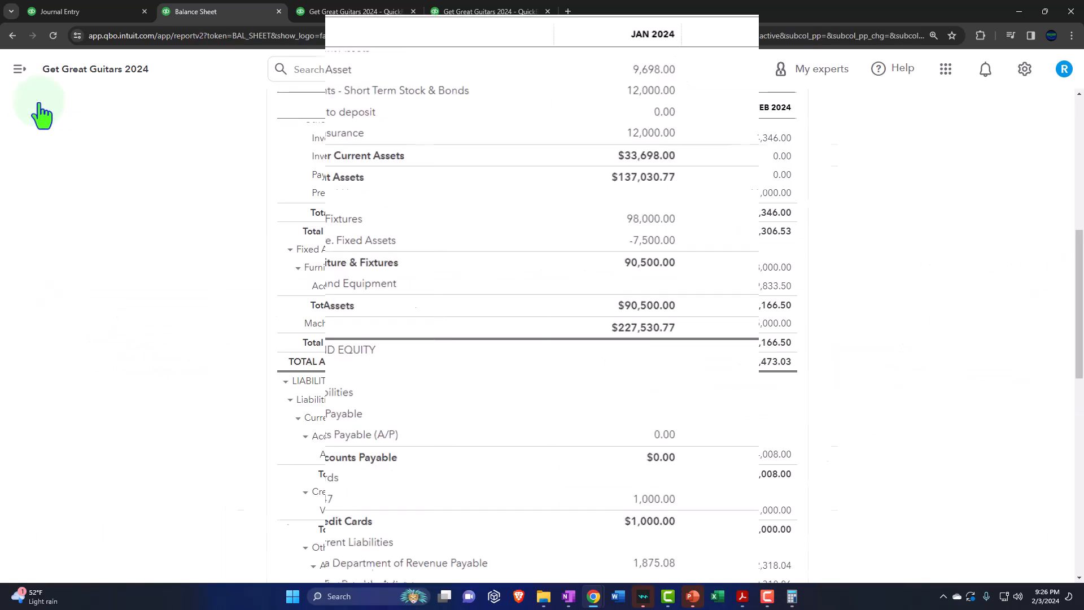
Step: Switch to Depreciation Book.pdf, place the Calculator over the schedule, and calculate 14001 / 12 * 2
left_click(742, 597)
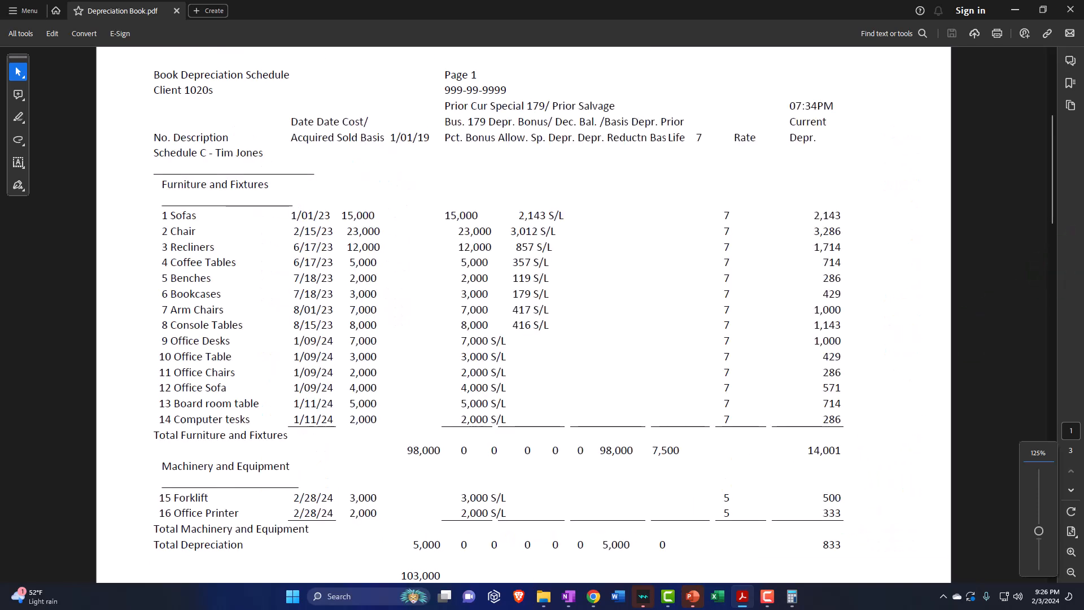
left_click_drag(1083, 191, 681, 107)
left_click(774, 131)
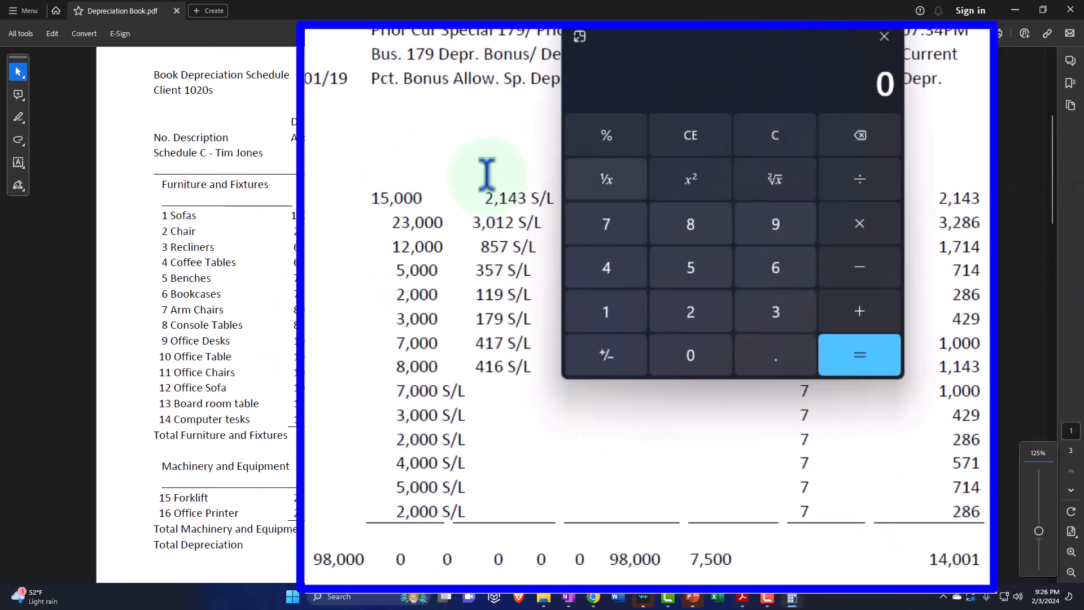
type("140001")
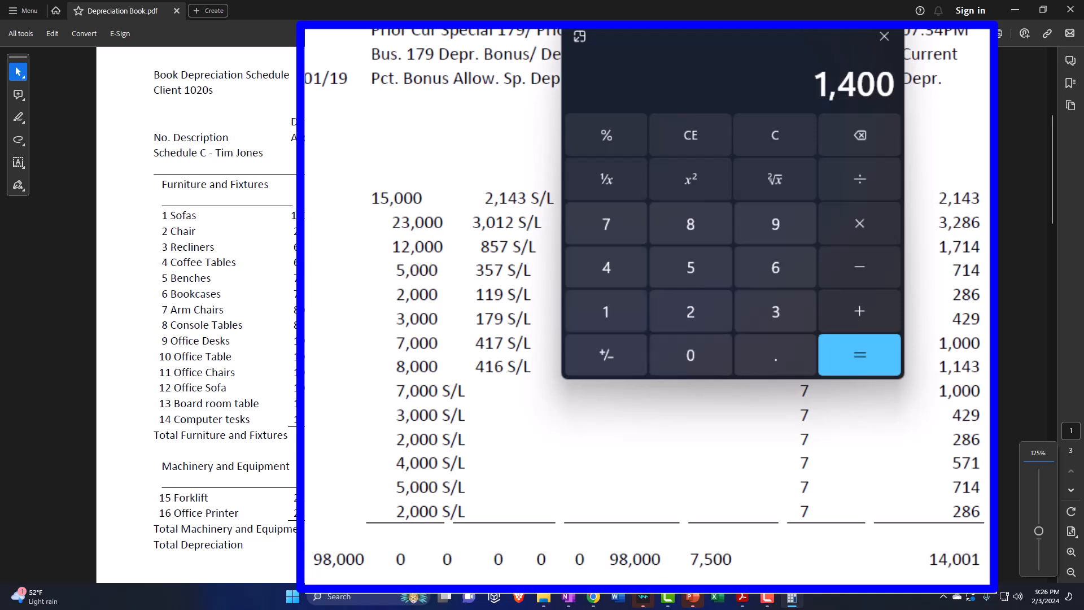
type("/1*2=")
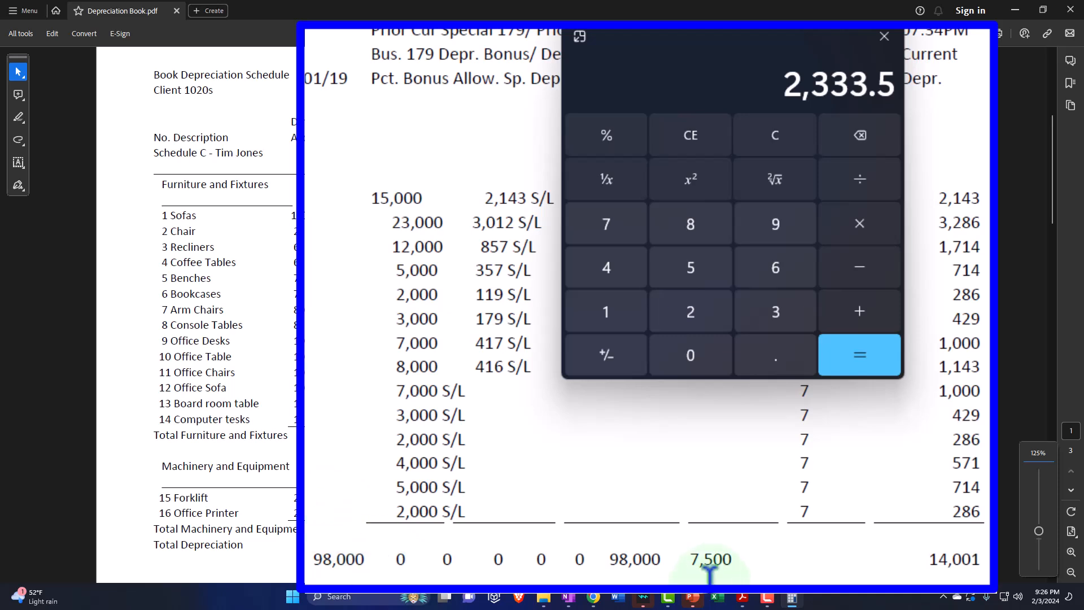
Step: Add 7500 to the calculated depreciation, subtract 98000, move the Calculator off the schedule, and return to the Balance Sheet
type("+7500=")
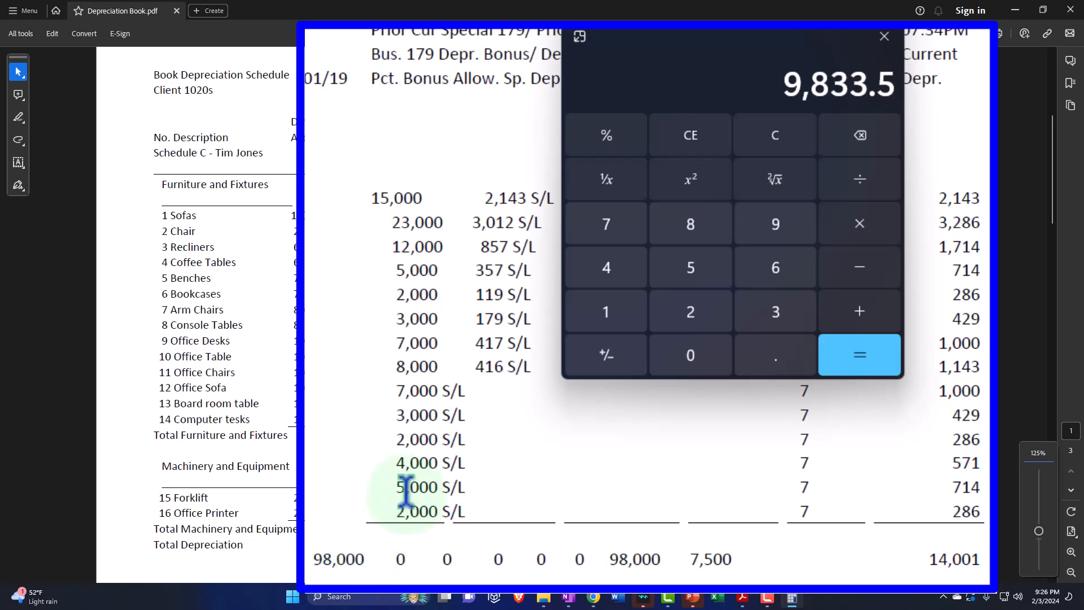
type("-98000=")
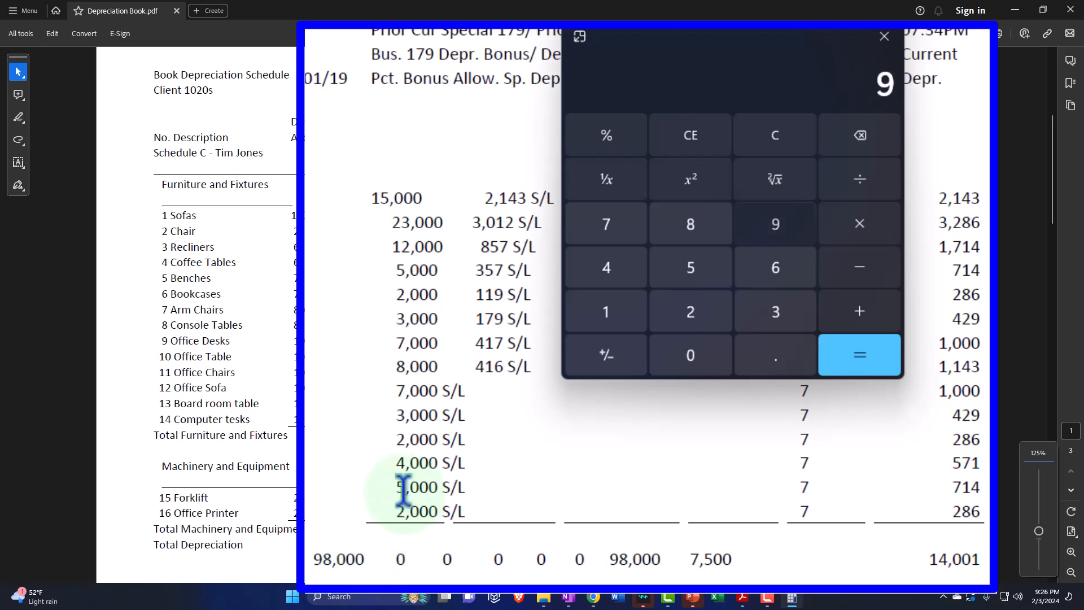
left_click_drag(655, 116, 1083, 130)
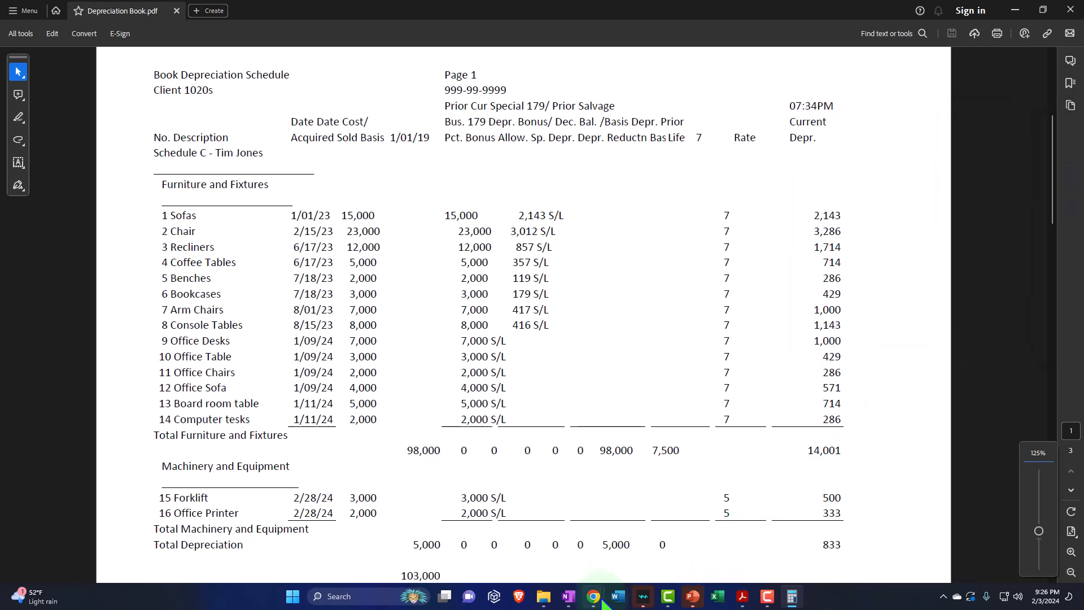
left_click(1013, 10)
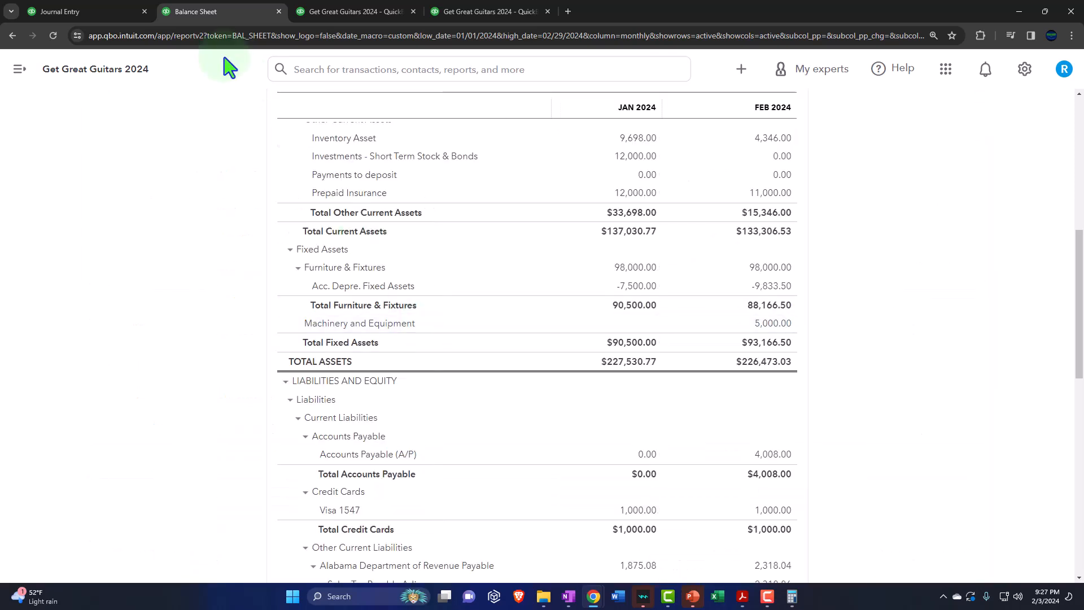
Step: Open the register of the Acc. Derpe. Machinery & Equipment account from the Chart of Accounts
left_click(102, 10)
left_click(73, 108)
scroll(170, 363, "down", 10)
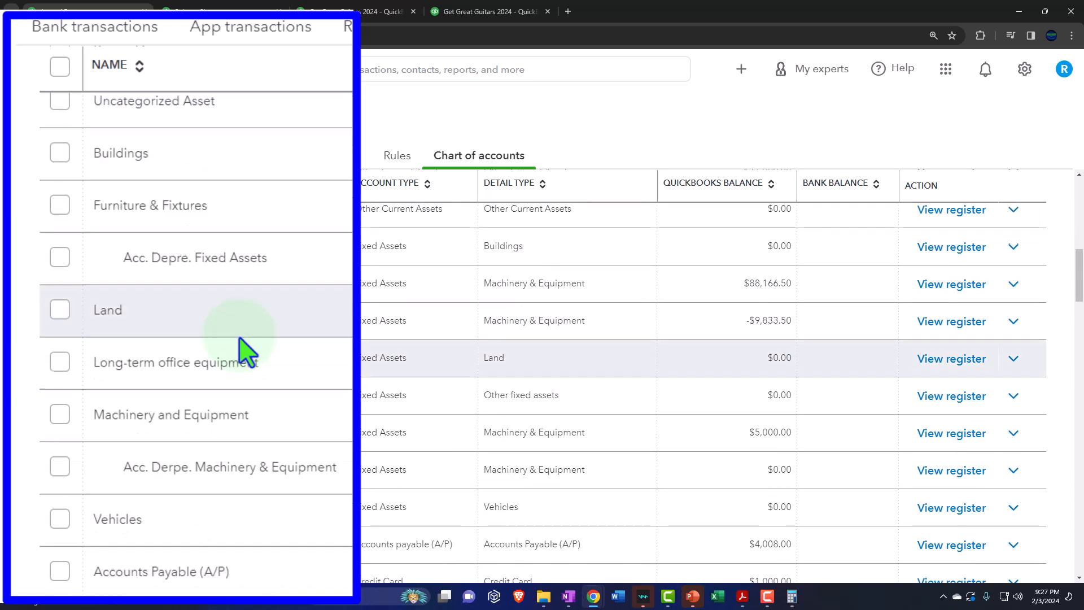
scroll(244, 351, "down", 2)
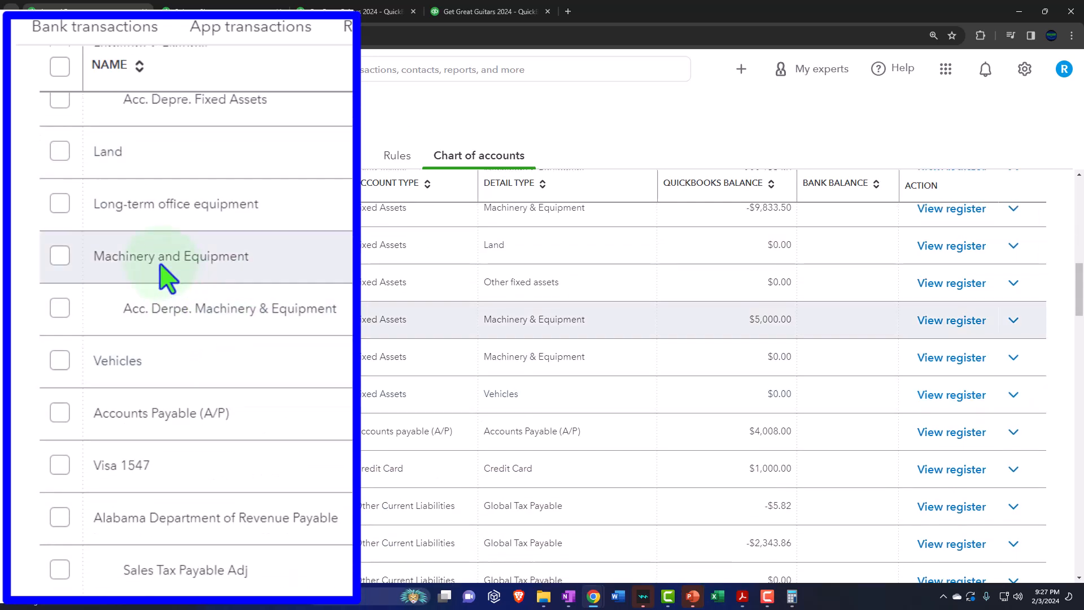
left_click(951, 361)
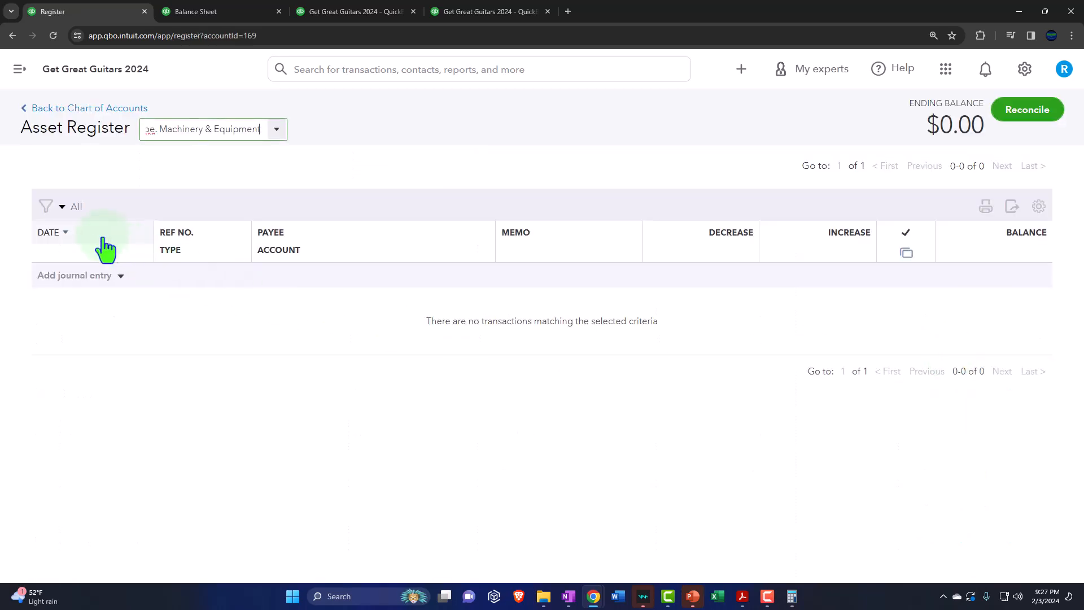
Step: Start a journal entry in the register dated 02/29/2024 with the memo "Adj entry"
left_click(116, 276)
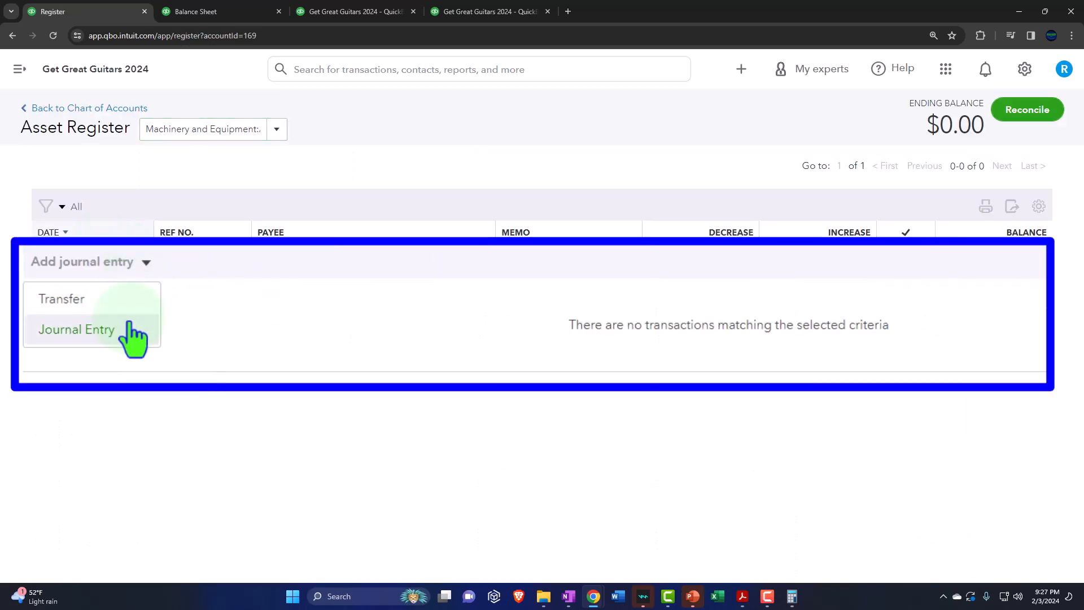
left_click(133, 332)
type("0")
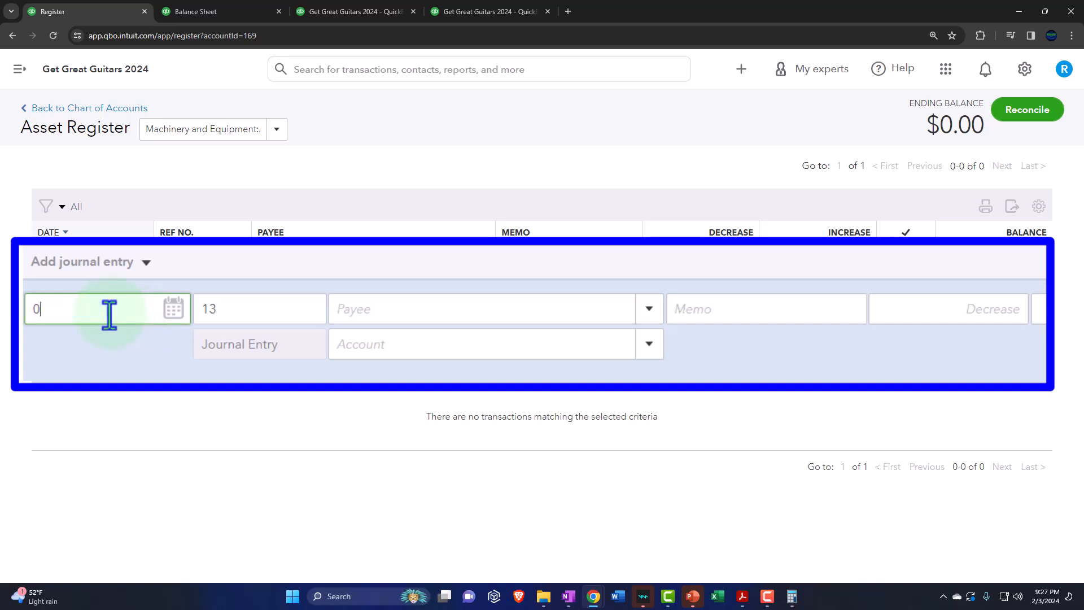
type("2/29/2024")
key("Tab")
key("Tab")
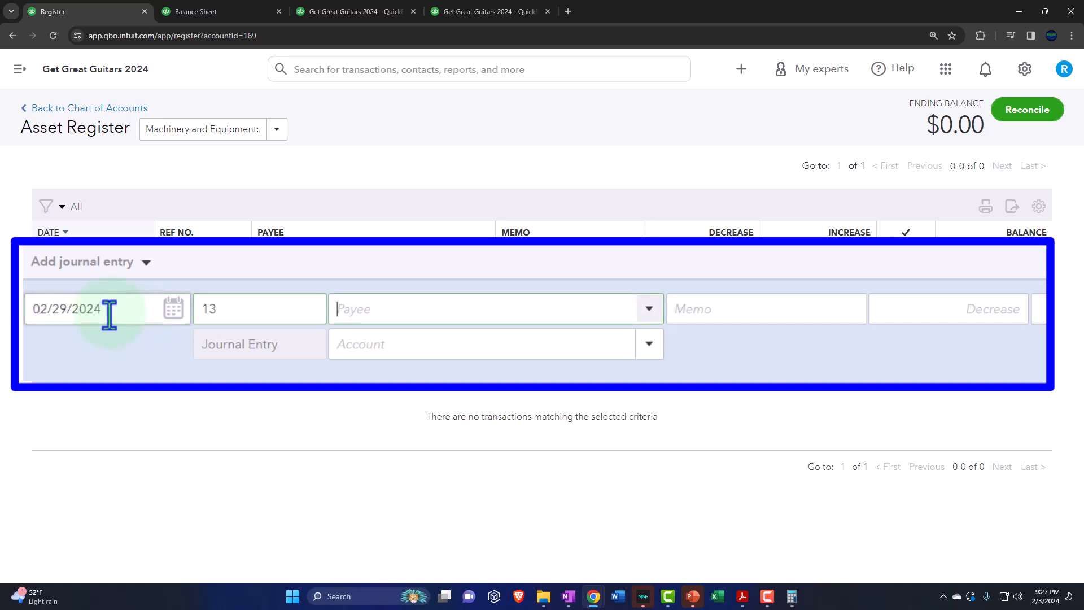
key("Tab")
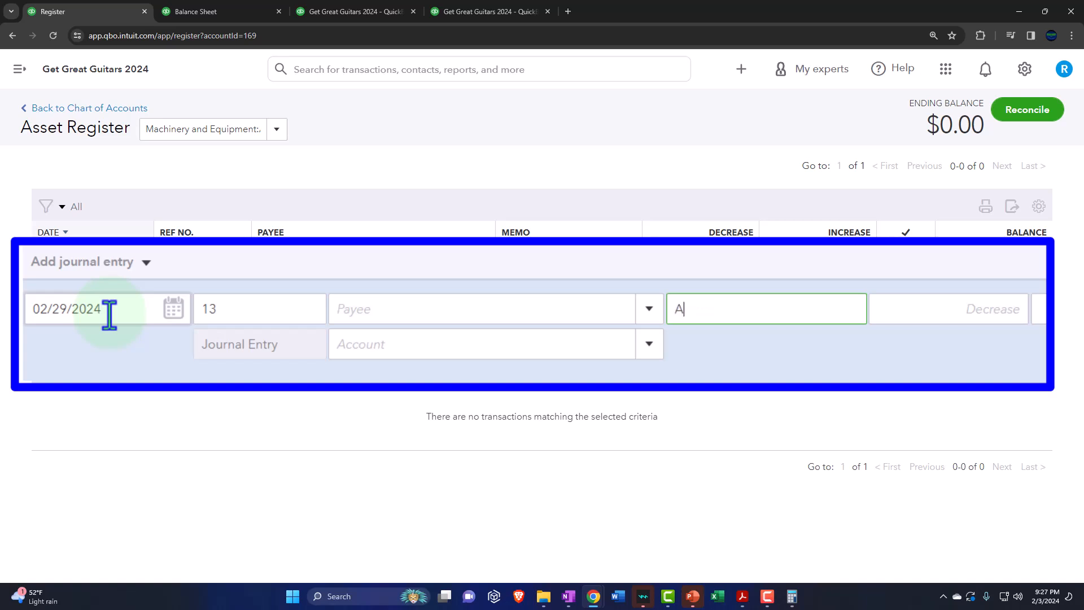
key("Tab")
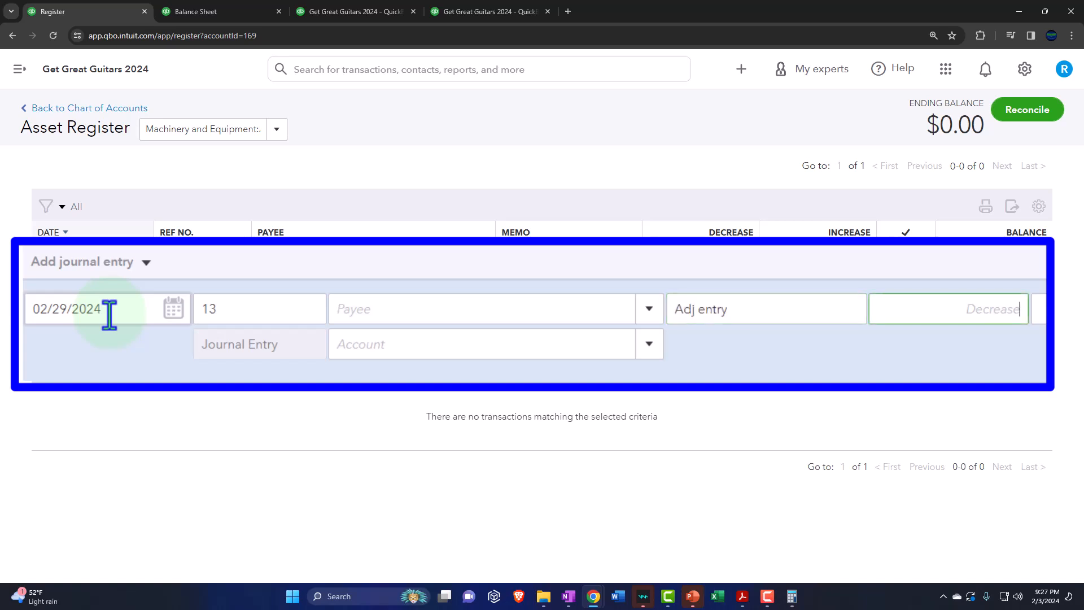
Step: Switch to Depreciation Book.pdf, calculate 833 / 12 * 2 with the Calculator, and return to the QuickBooks register
left_click(742, 597)
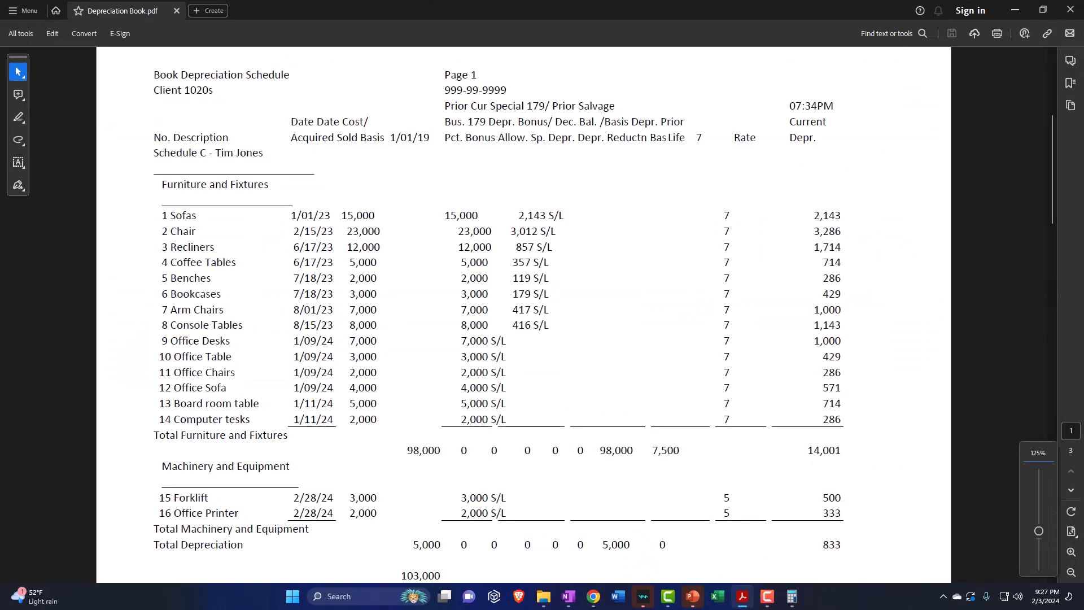
left_click_drag(1083, 191, 554, 219)
scroll(602, 268, "down", 2)
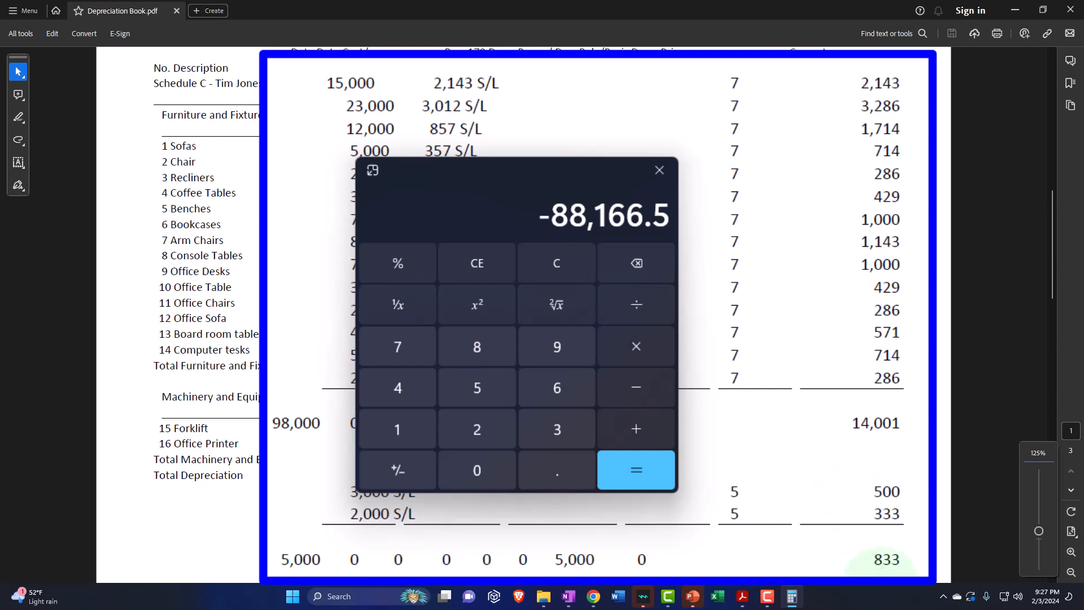
left_click(575, 263)
type("833/12")
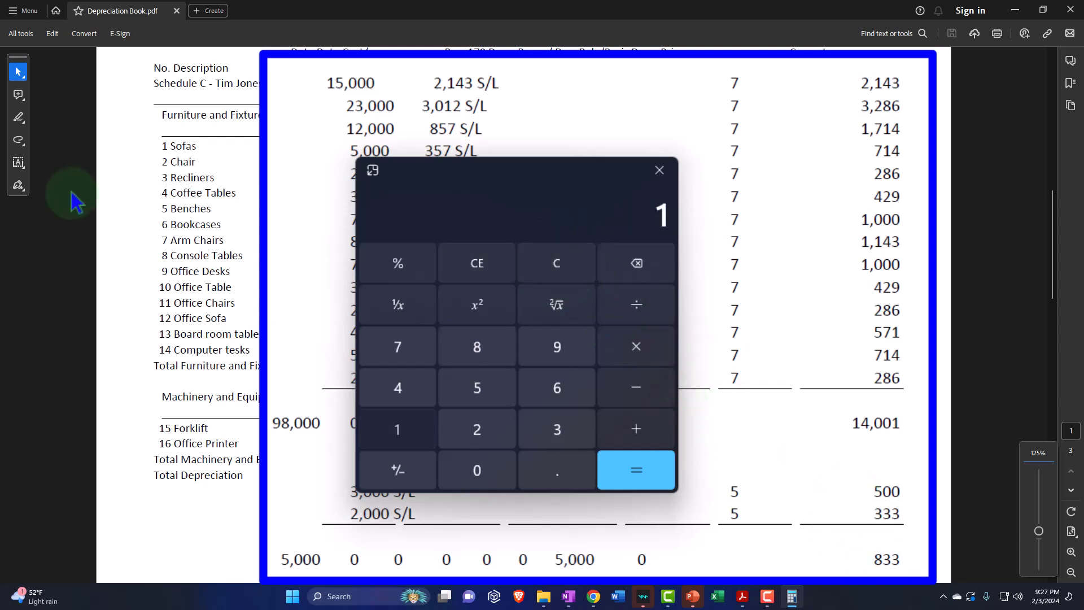
key("Return")
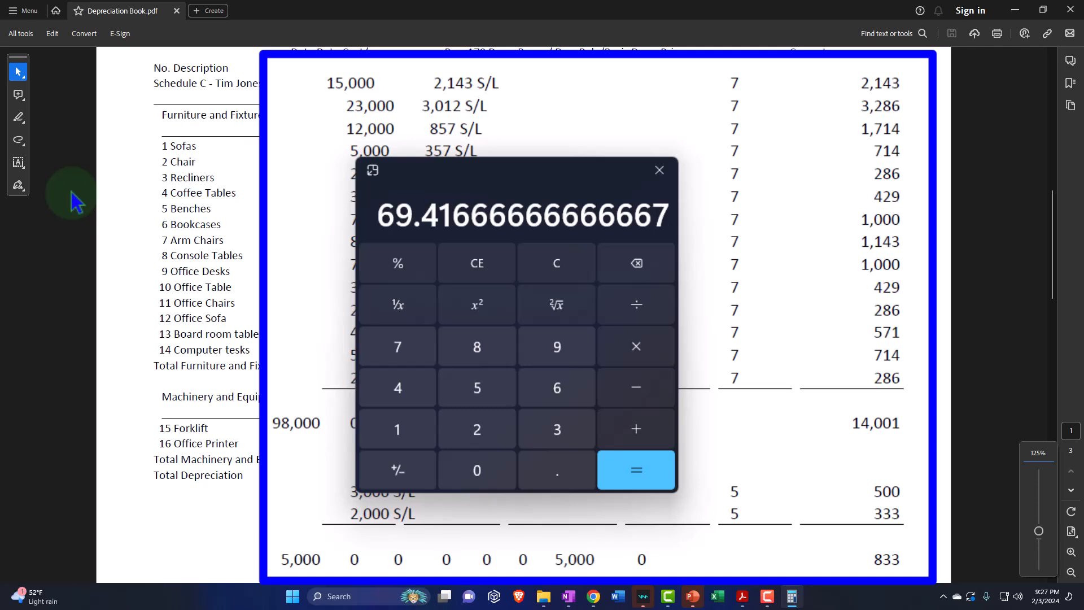
type("*2")
key("Return")
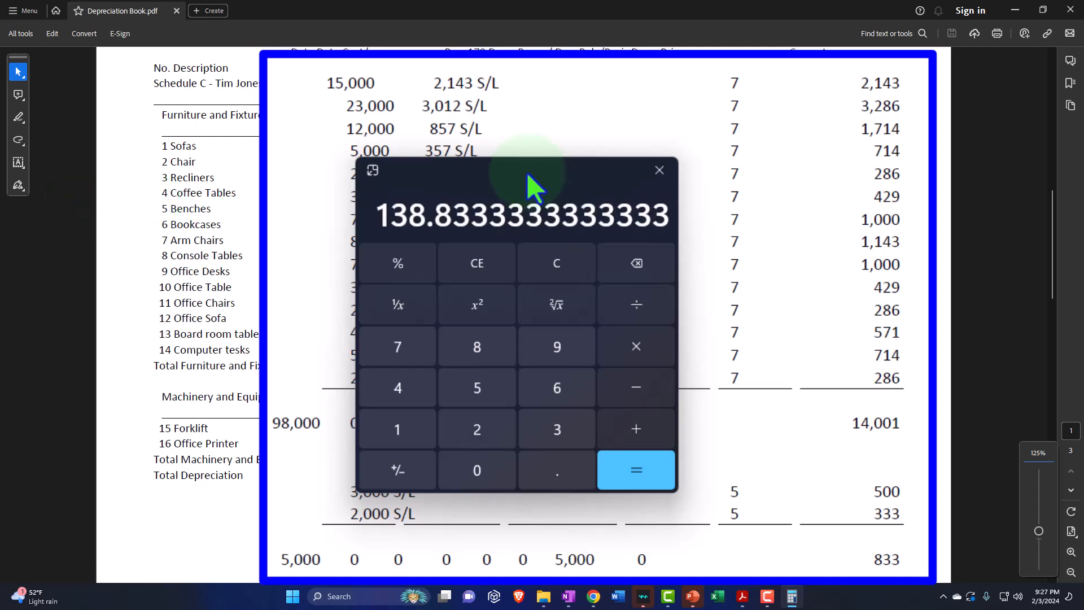
left_click(660, 170)
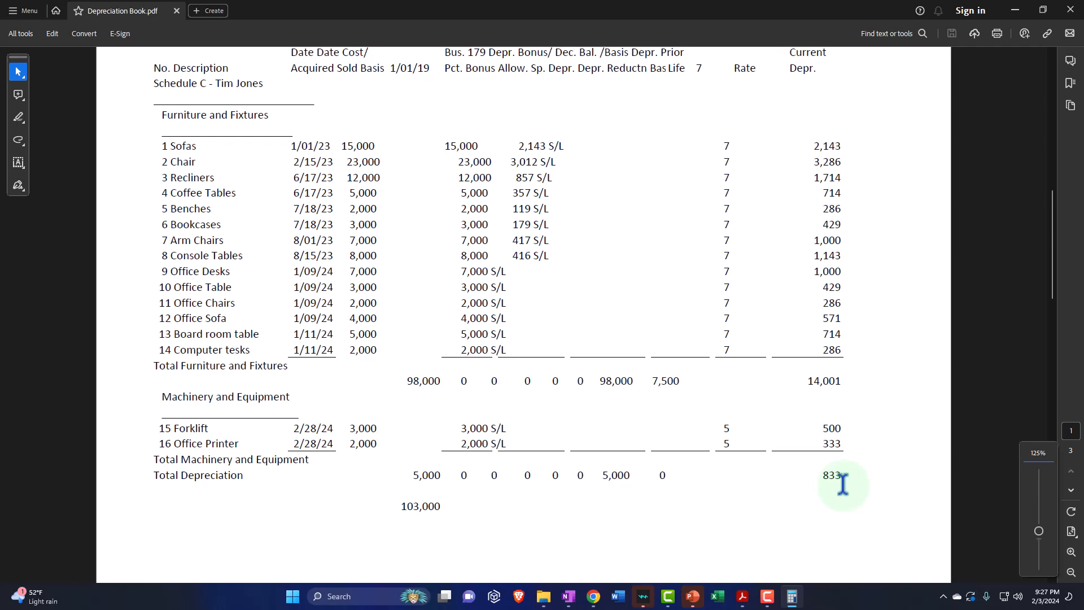
left_click(1014, 10)
Step: Enter a decrease of 138.33 against the Depreciation account and save the journal entry
left_click(730, 311)
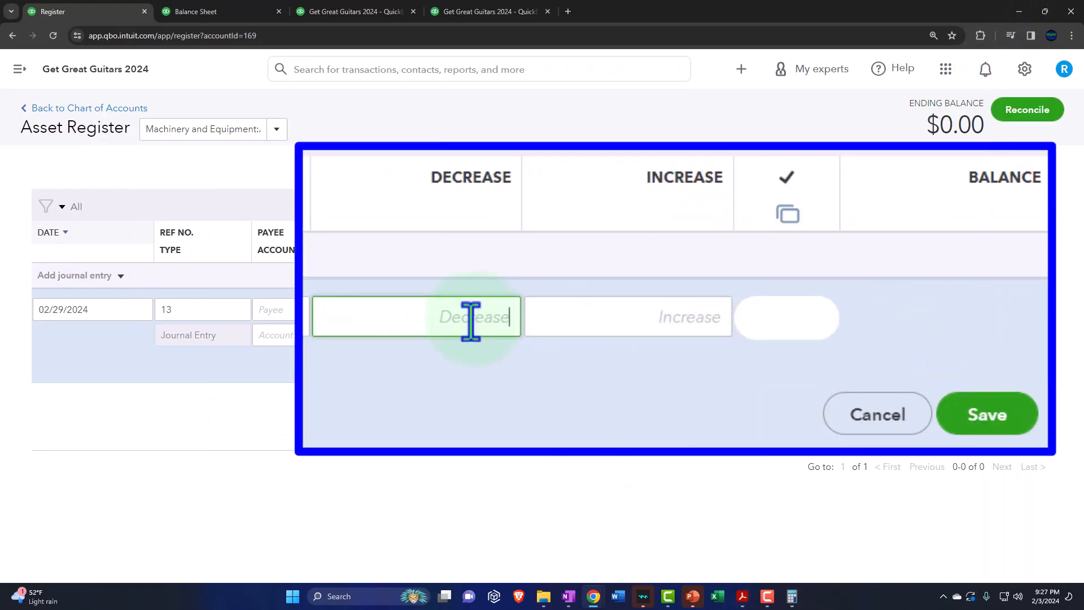
type("138.33")
key("Tab")
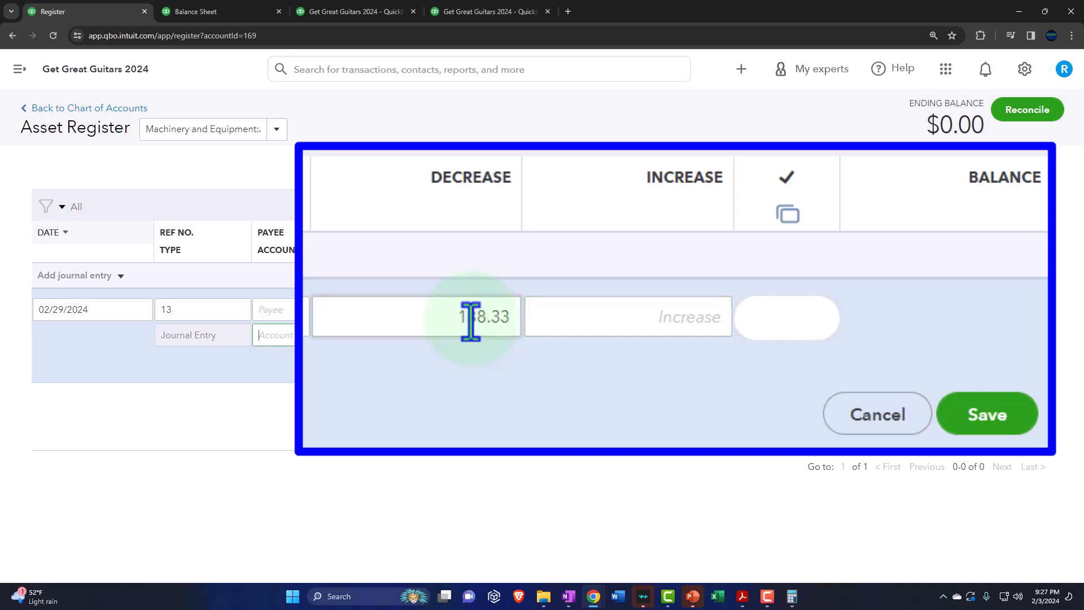
type("de")
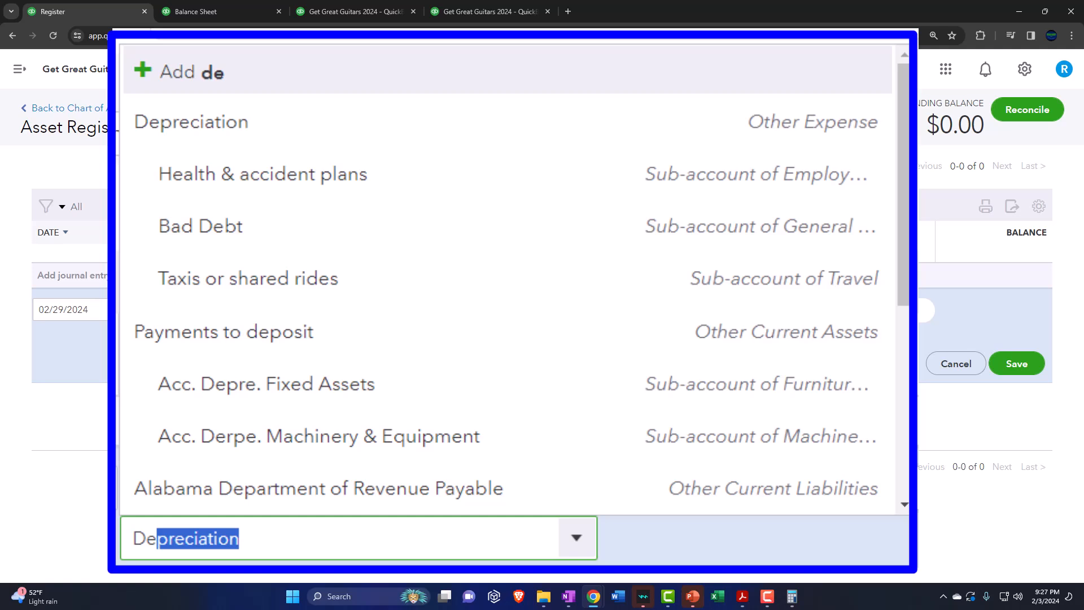
left_click(307, 134)
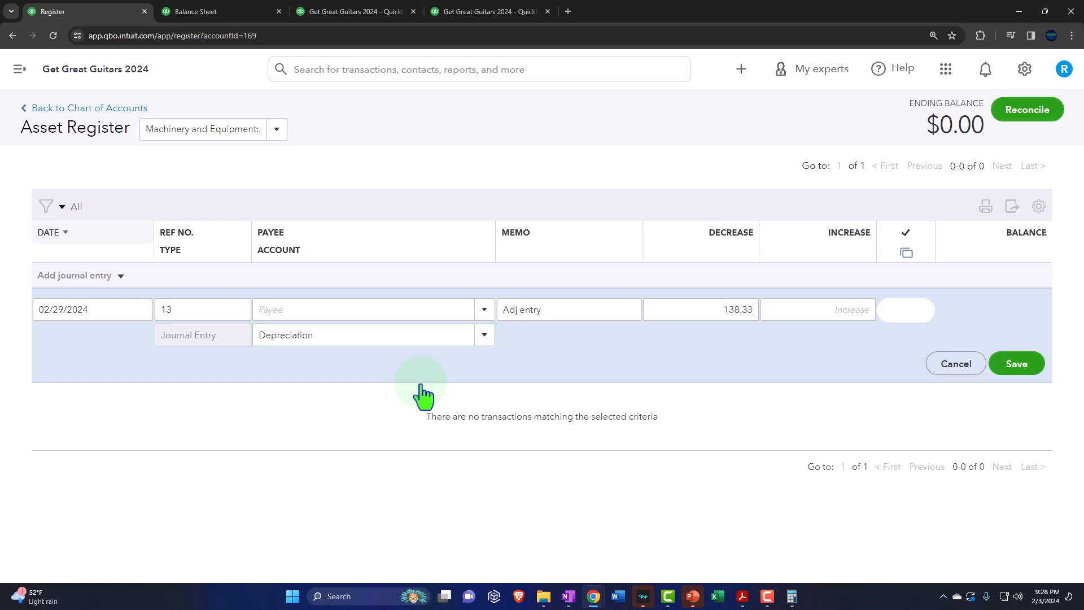
left_click(1028, 371)
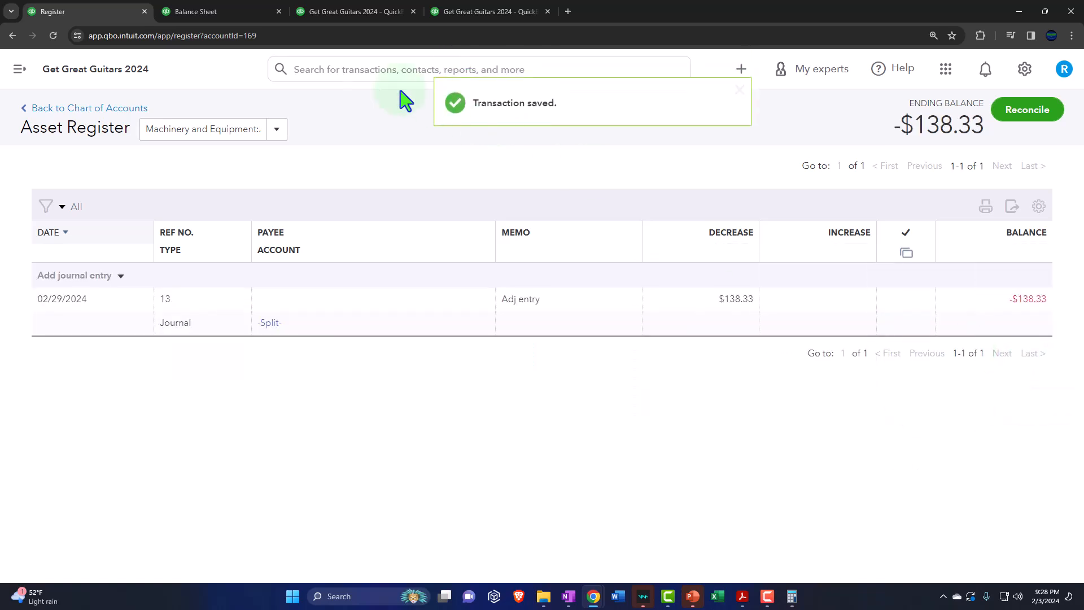
Step: Rerun the Balance Sheet and examine the February balance of Acc. Derpe. Machinery & Equipment
left_click(248, 11)
scroll(458, 310, "up", 10)
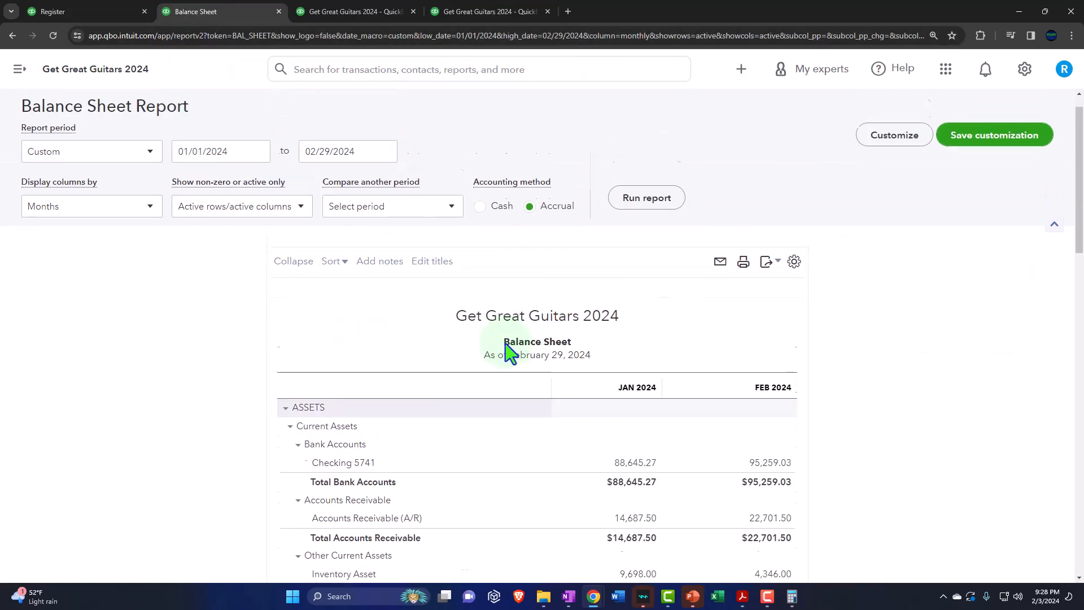
scroll(581, 331, "down", 4)
scroll(579, 330, "up", 1)
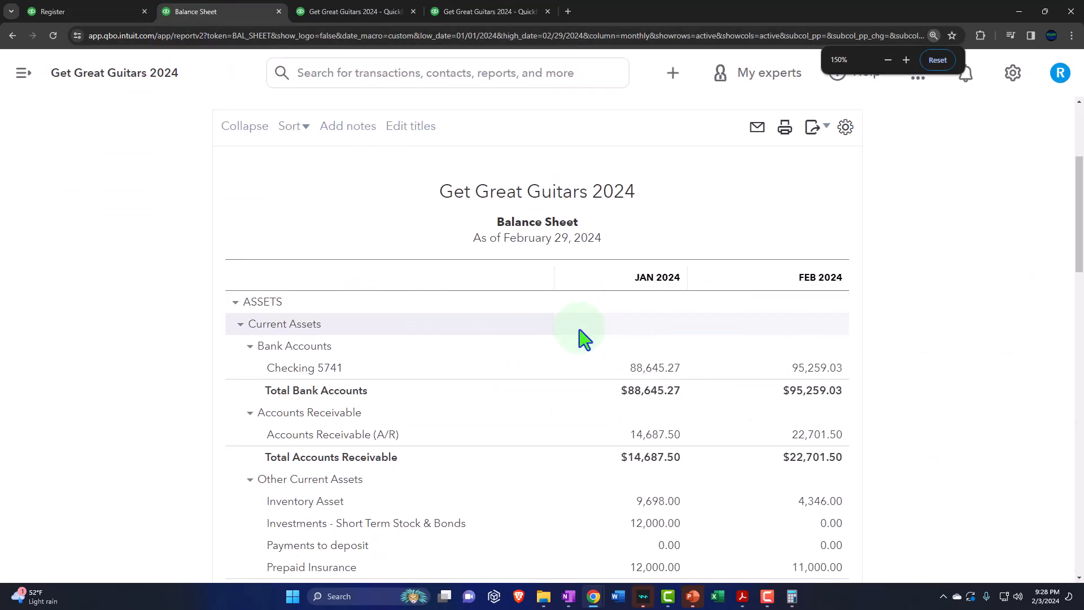
scroll(579, 329, "down", 5)
scroll(602, 470, "down", 5)
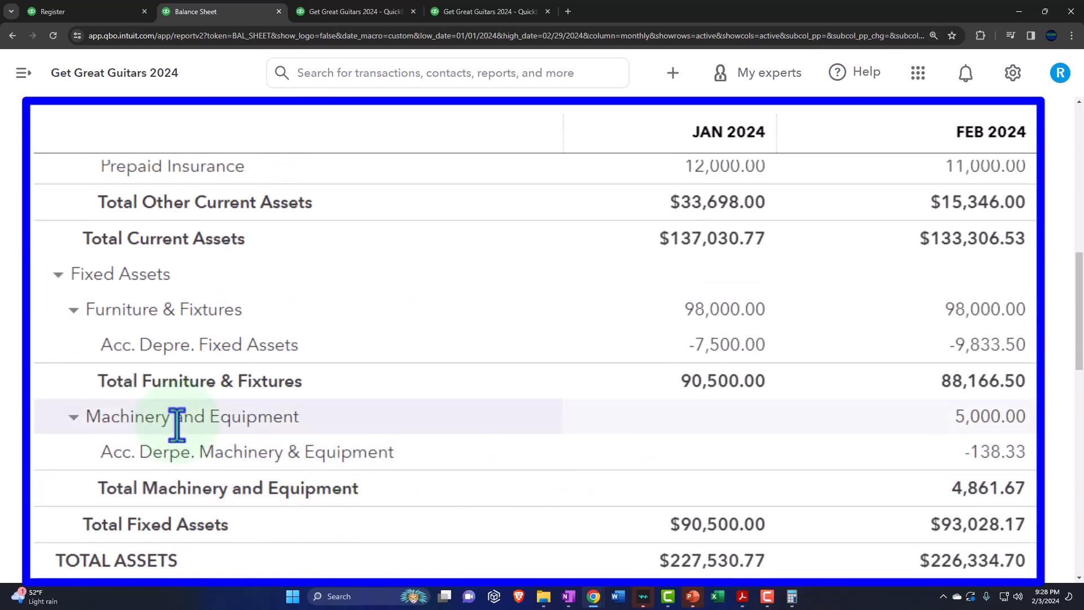
Step: Open the transaction detail behind the February Acc. Derpe. Machinery & Equipment balance and return to the Balance Sheet
left_click(992, 465)
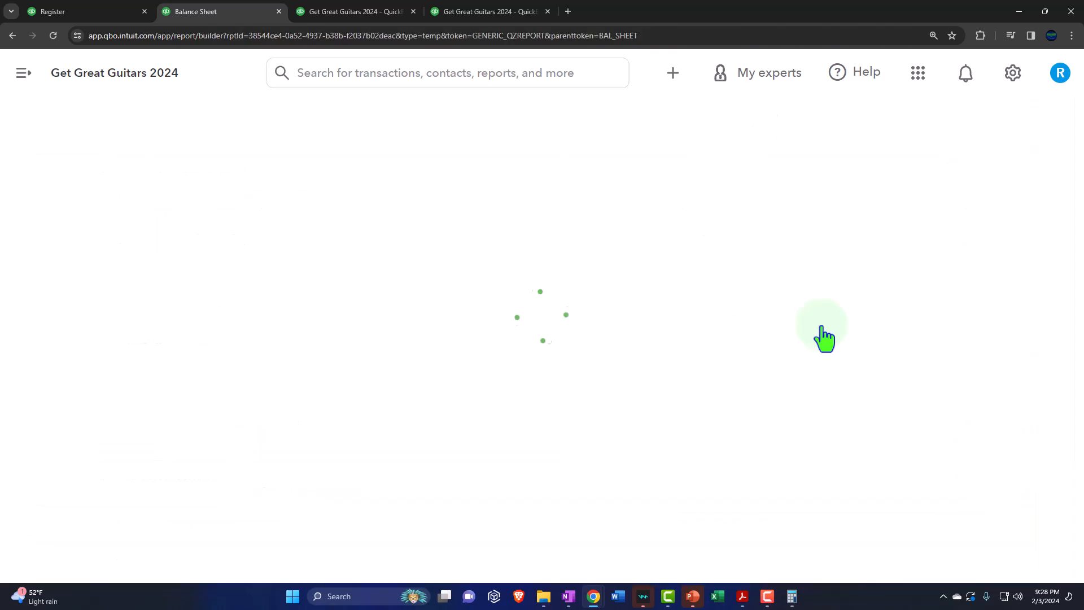
key("ctrl+minus")
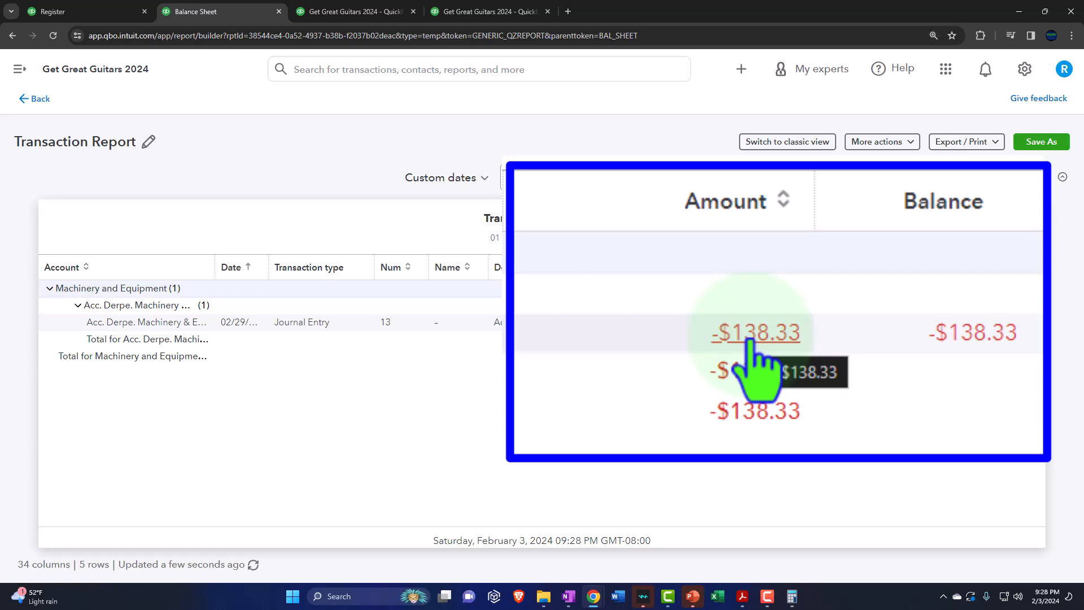
left_click(40, 100)
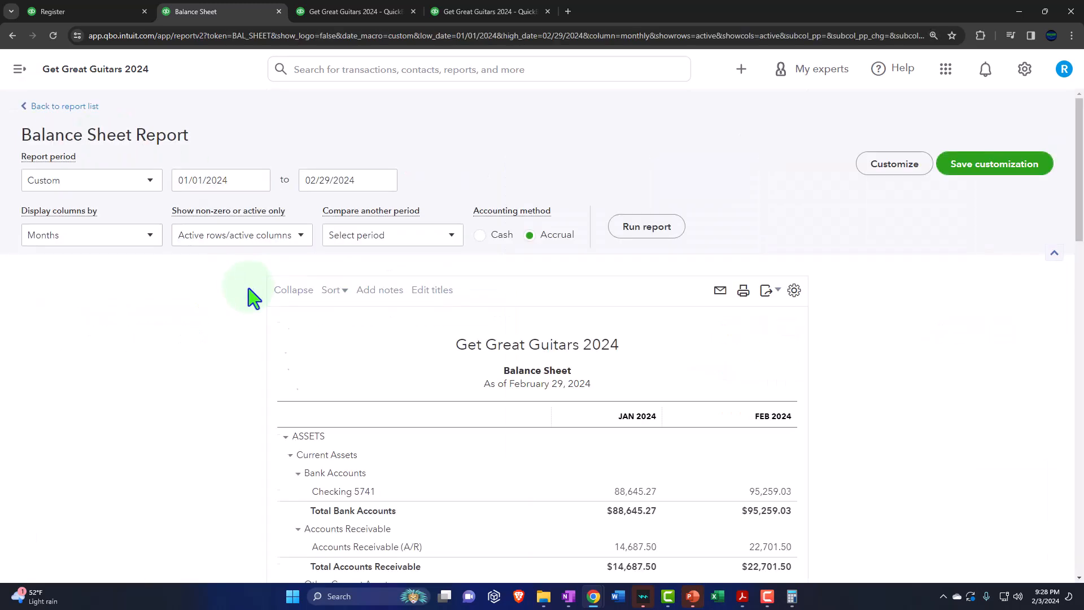
Step: Compare the Balance Sheet's fixed asset balances with Depreciation Book.pdf, and collapse the Fixed Assets section of the report
scroll(254, 296, "down", 5)
key("ctrl+plus")
key("ctrl+plus")
key("ctrl+plus")
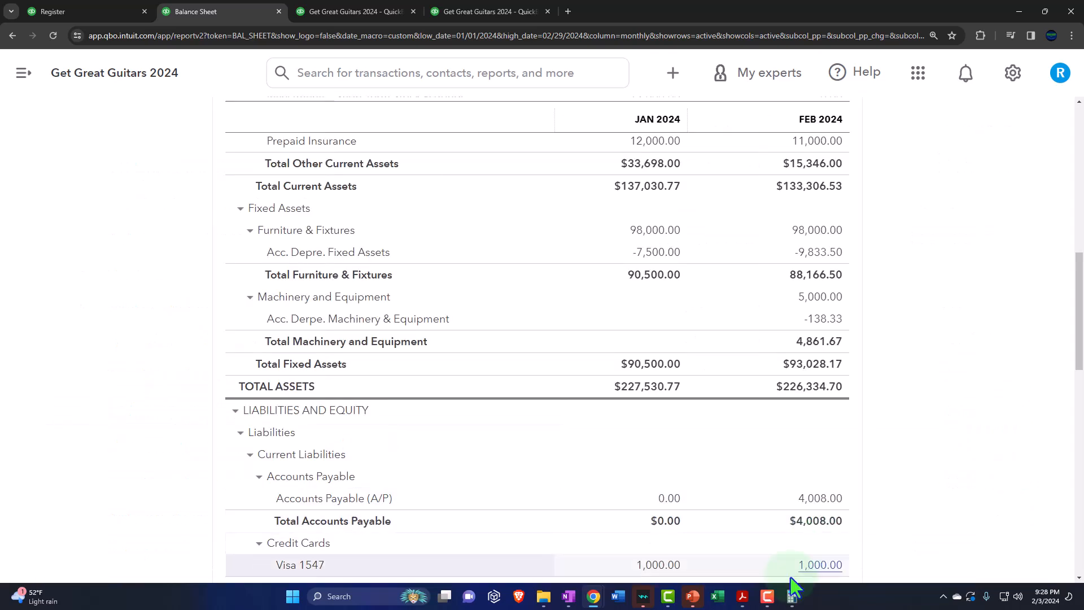
left_click(743, 605)
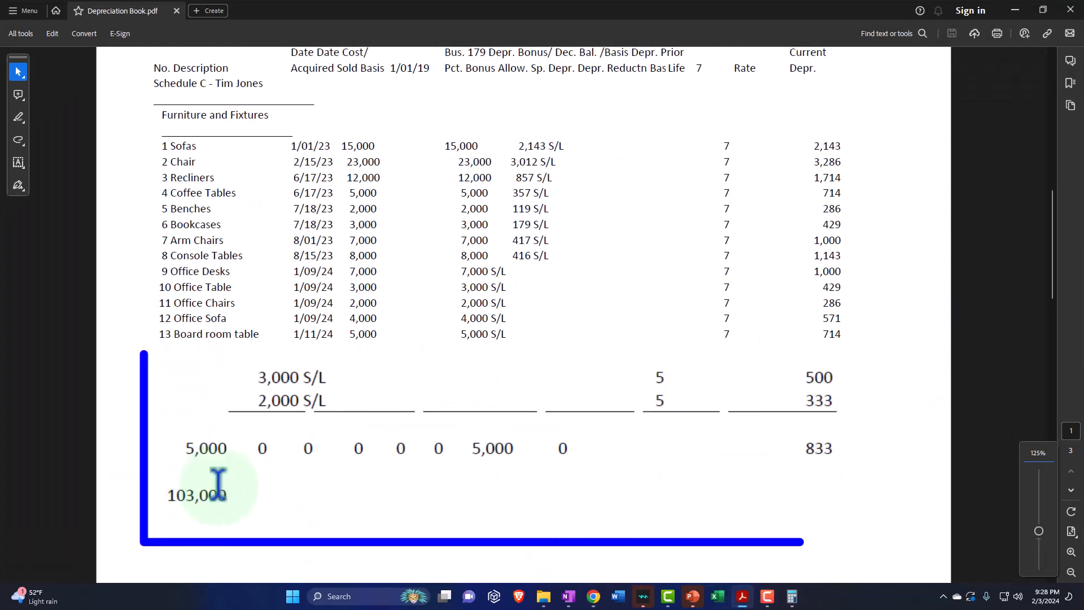
left_click(1015, 11)
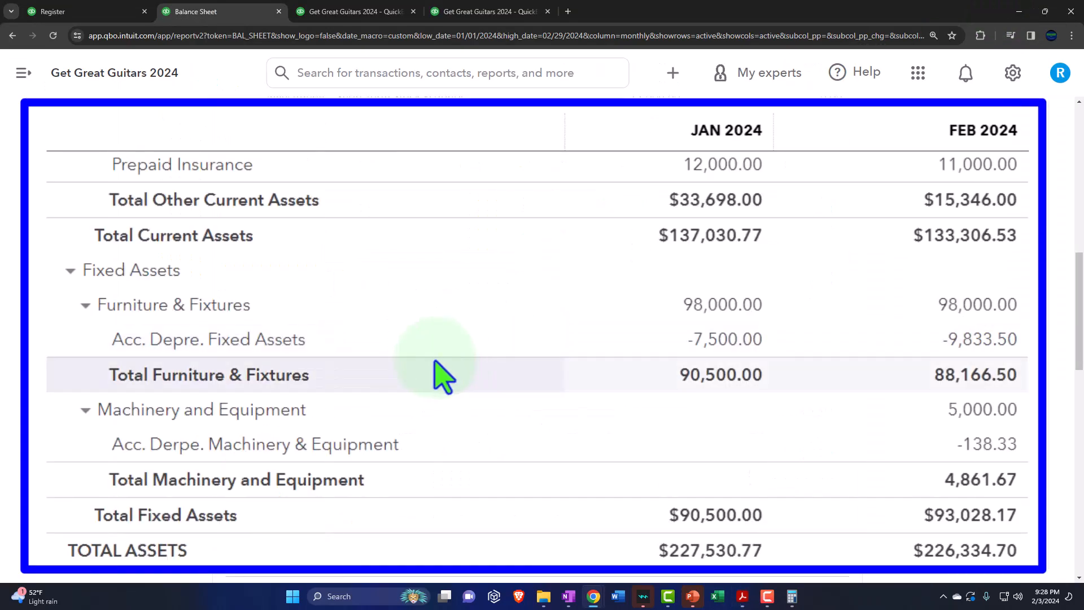
left_click(70, 272)
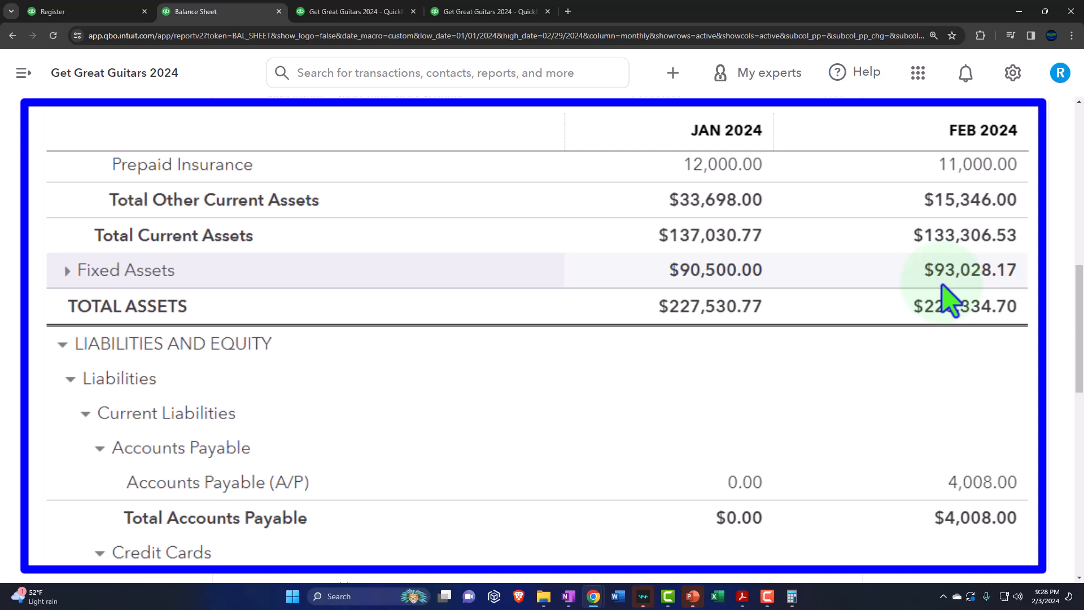
Step: Switch to Depreciation Book.pdf, place the Calculator over the schedule, and add the current depreciation totals 14001 and 833
left_click(743, 596)
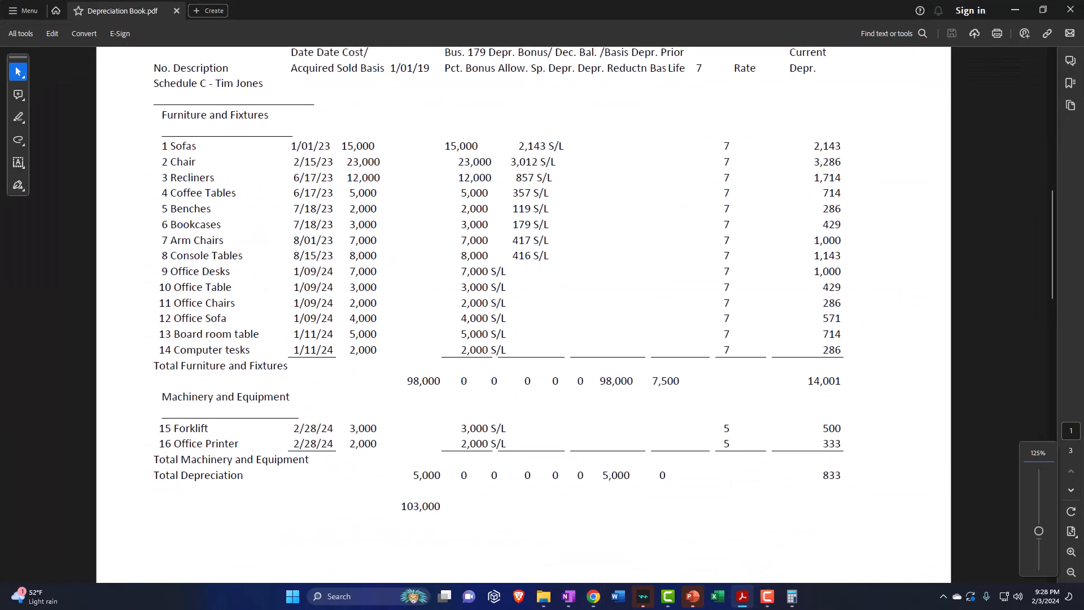
left_click(793, 596)
left_click_drag(684, 185, 594, 179)
scroll(886, 333, "down", 5)
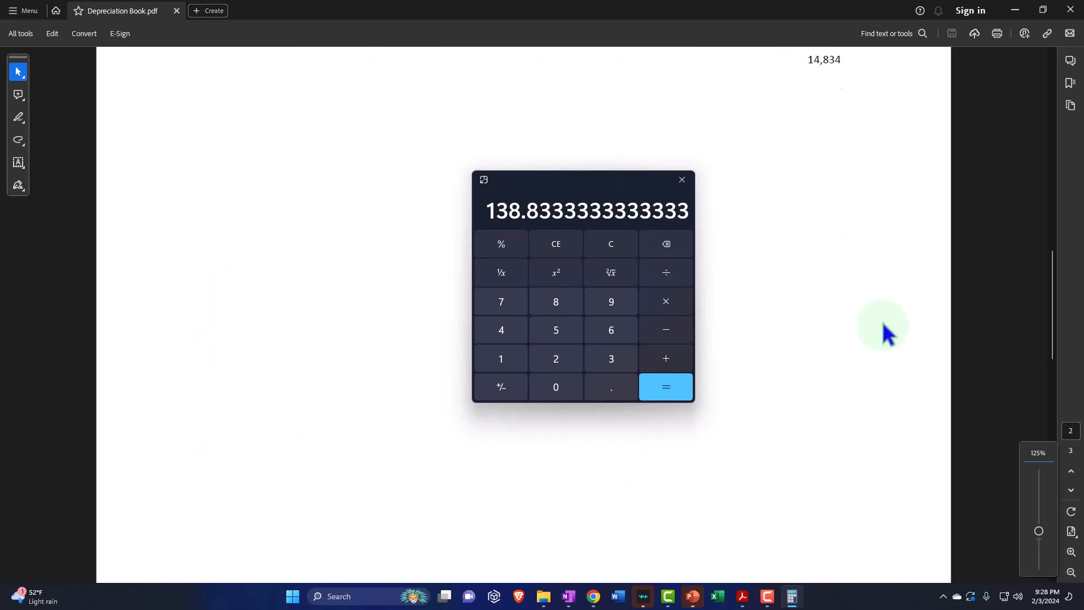
scroll(887, 334, "up", 5)
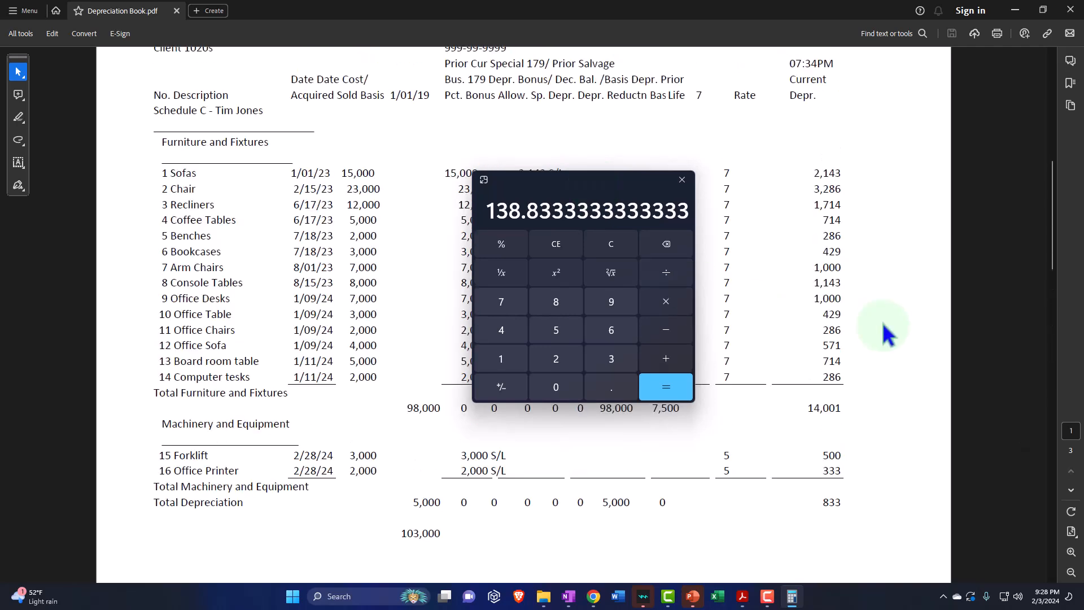
left_click(543, 169)
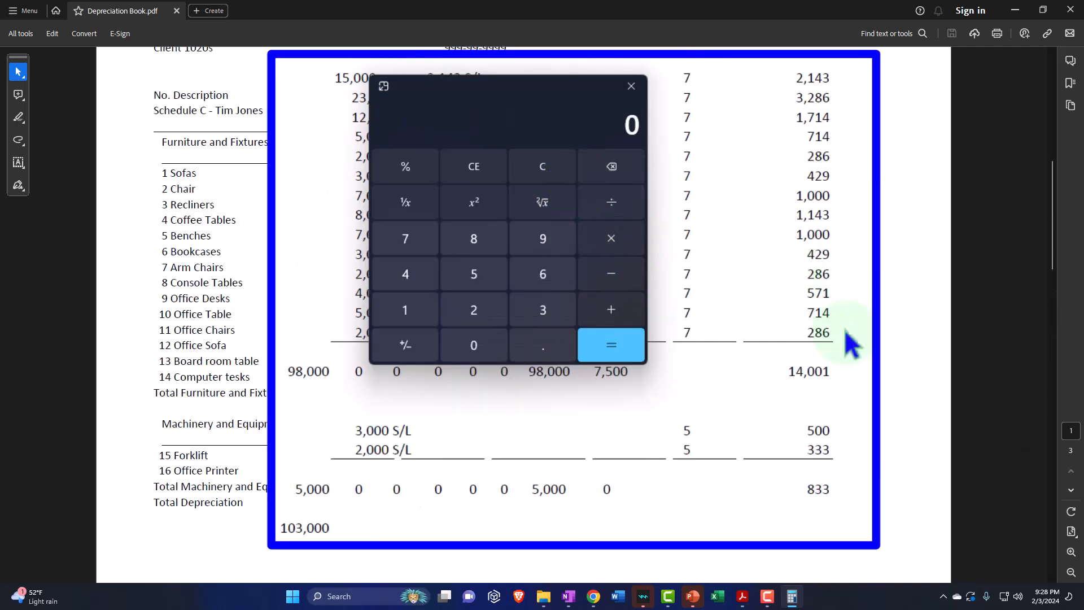
type("14001")
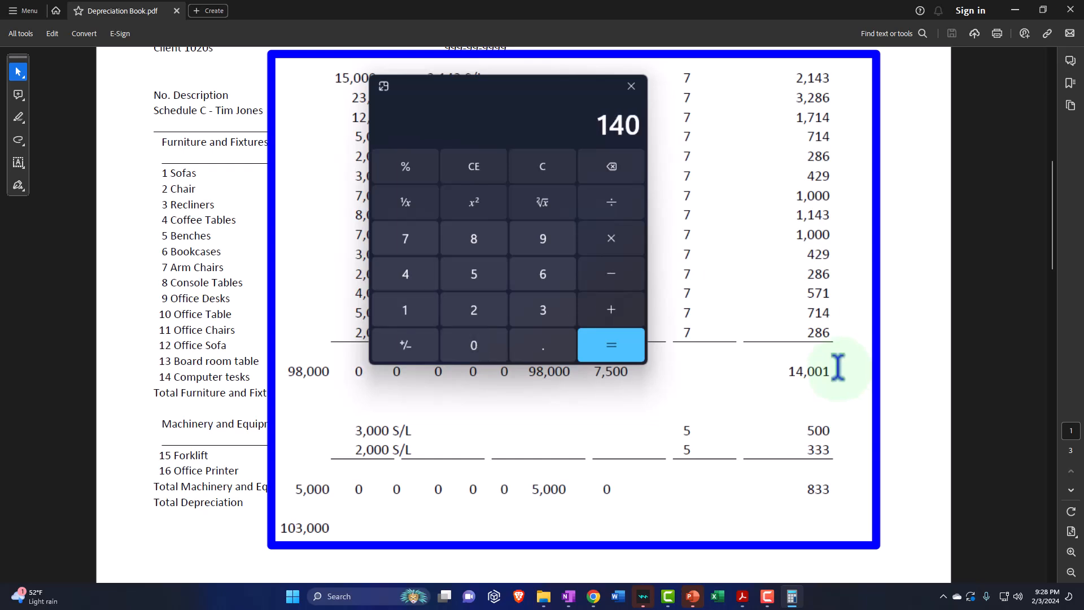
type("833")
key("Return")
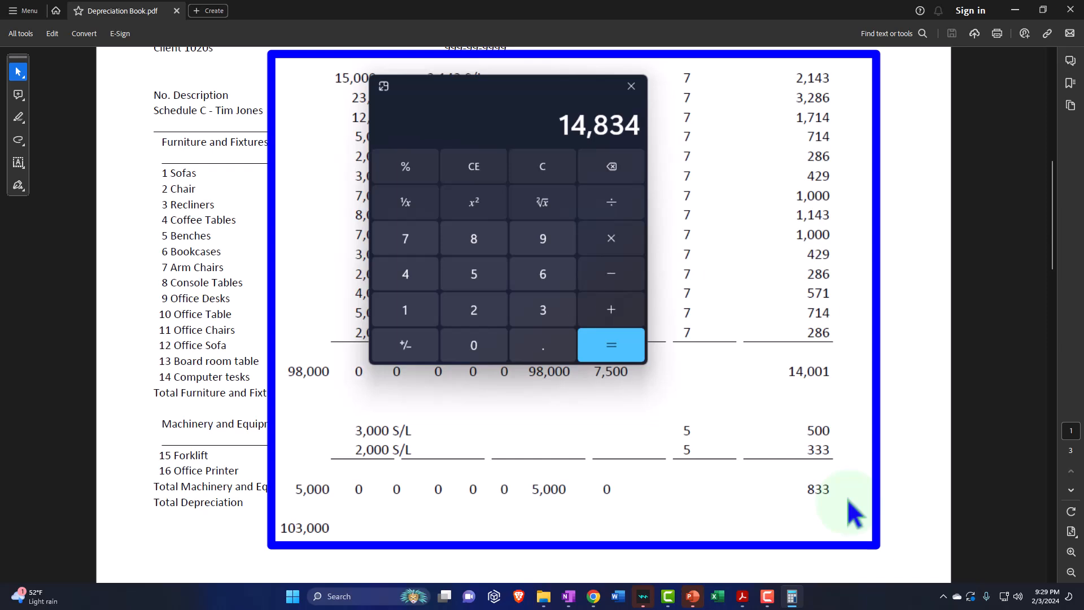
Step: Divide the depreciation total by 12, multiply it by 2, and add the prior depreciation of 7500 in the Calculator
type("/12")
key("Return")
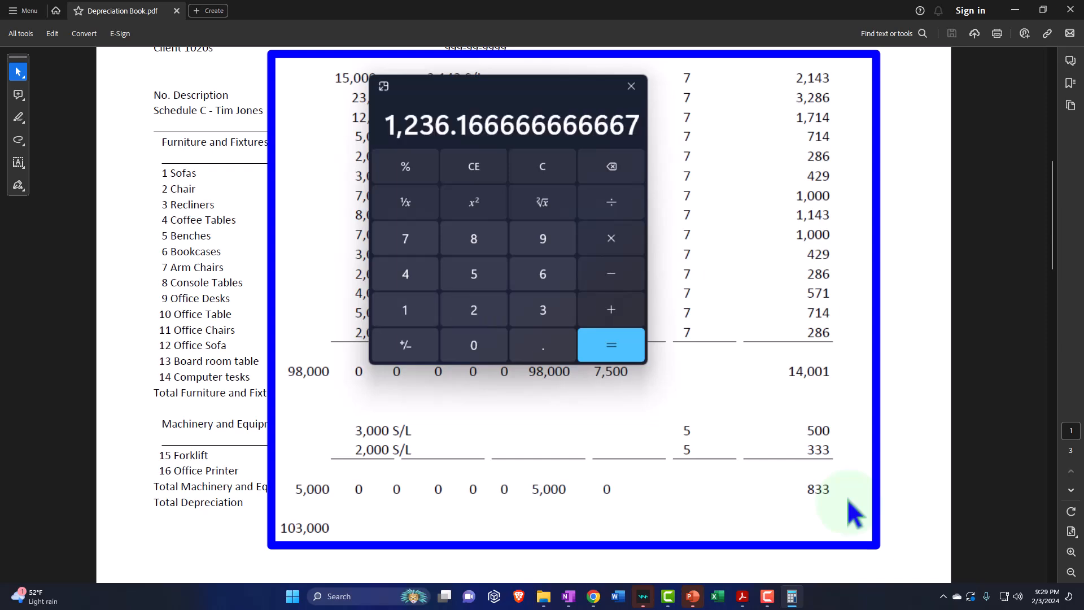
type("*2")
key("Return")
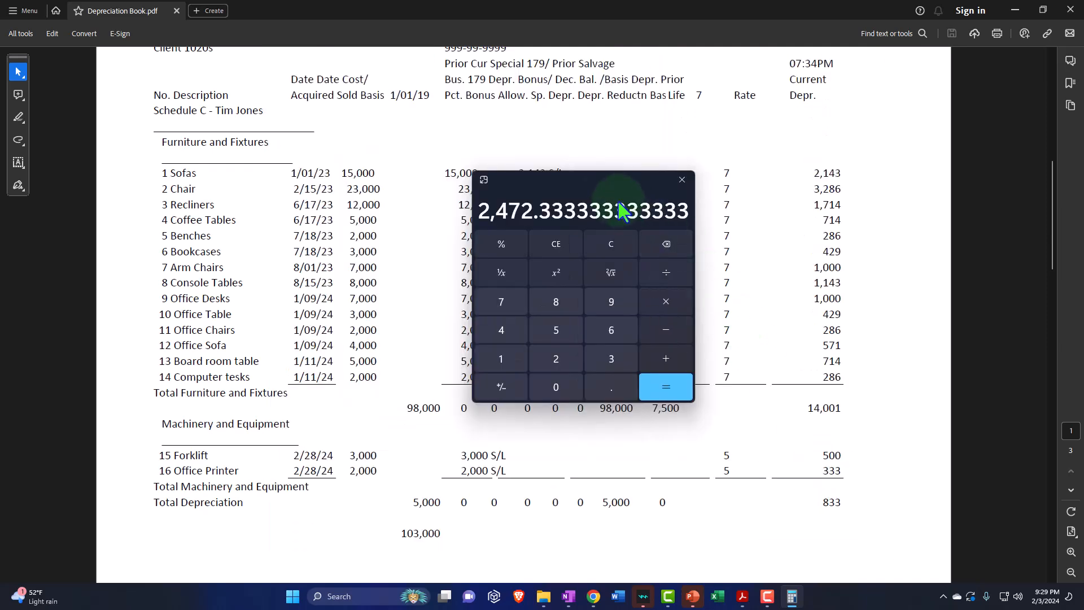
left_click_drag(554, 175, 795, 329)
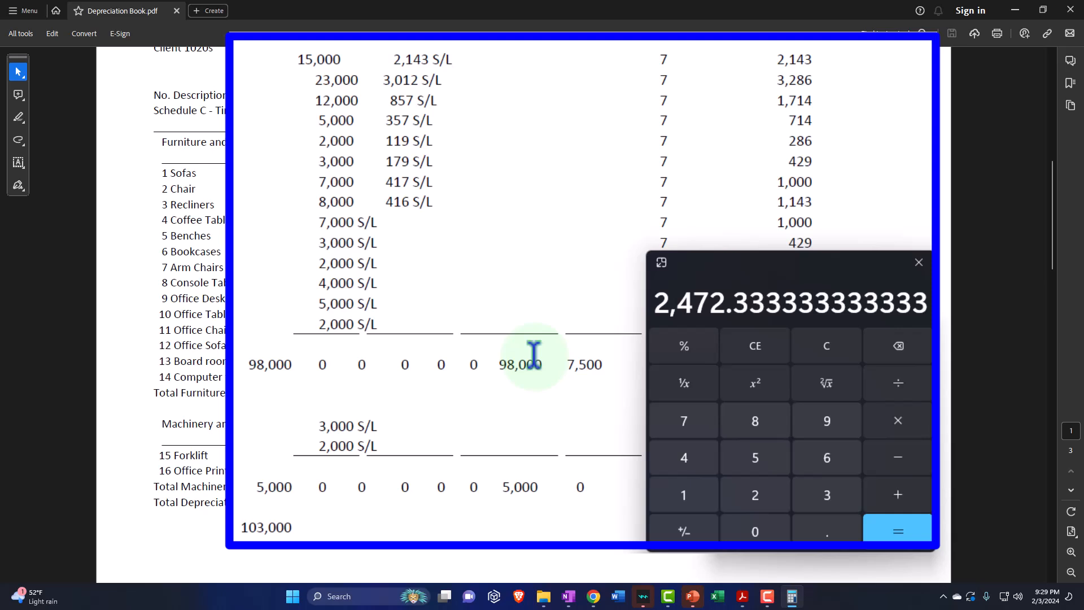
type("+7500")
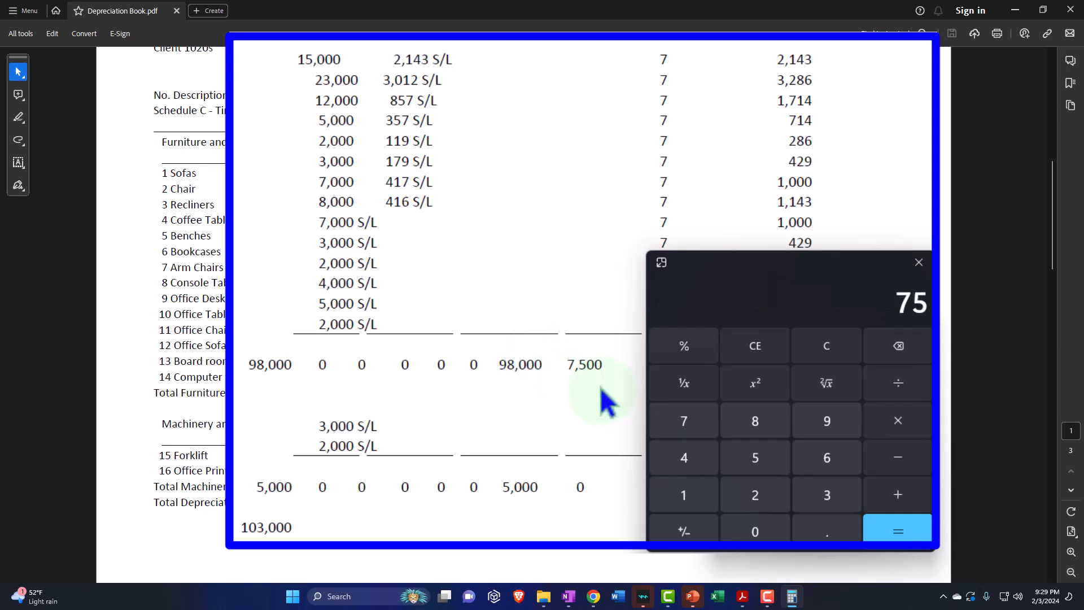
key("Return")
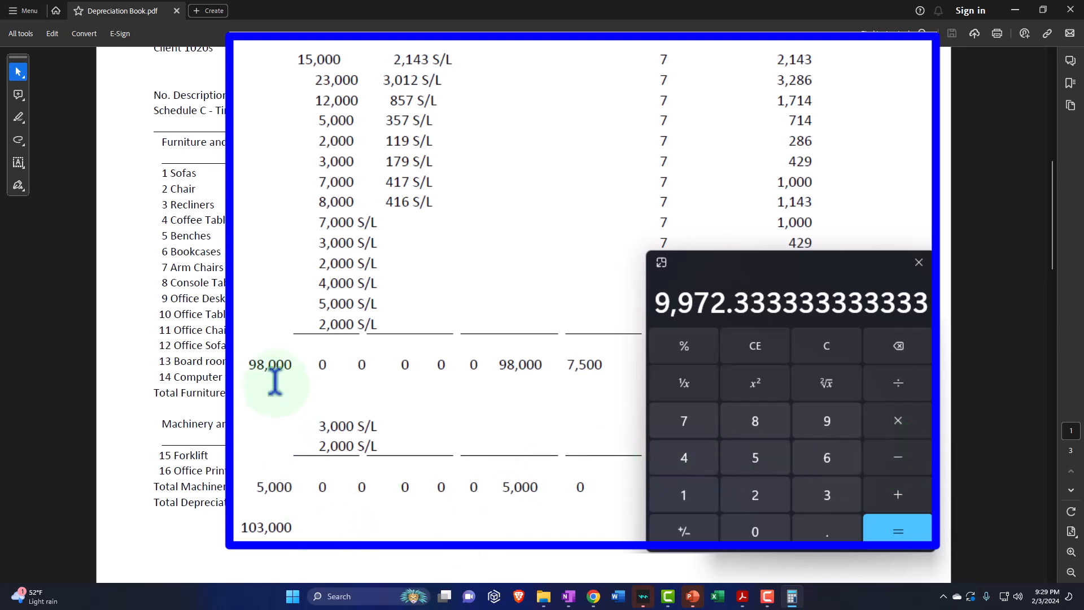
Step: Subtract the schedule's total cost of 103000 from the accumulated depreciation figure and move the Calculator clear of the totals
type("1030000")
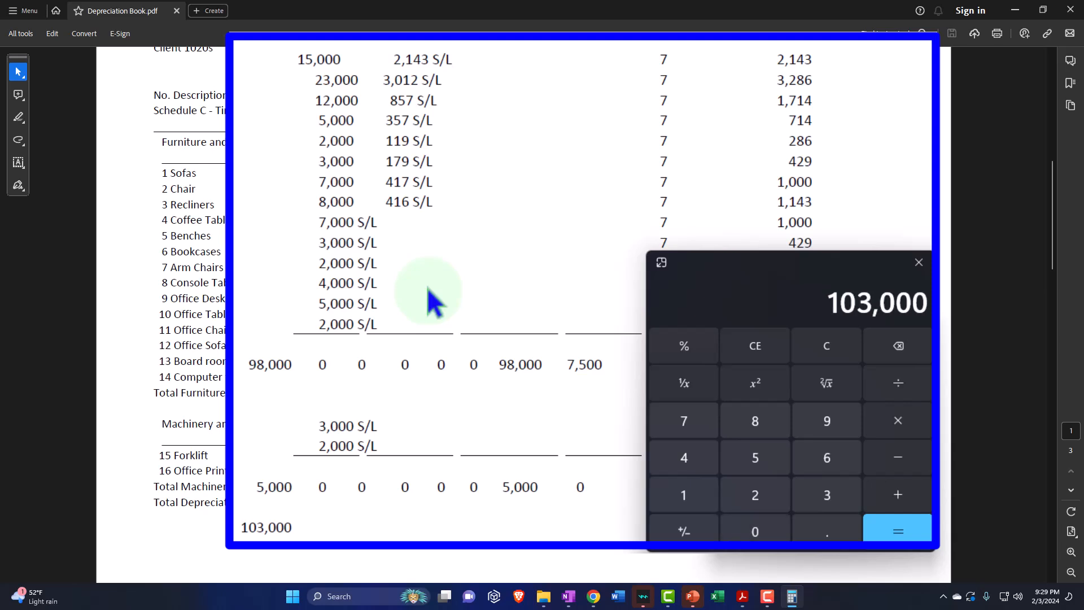
key("Return")
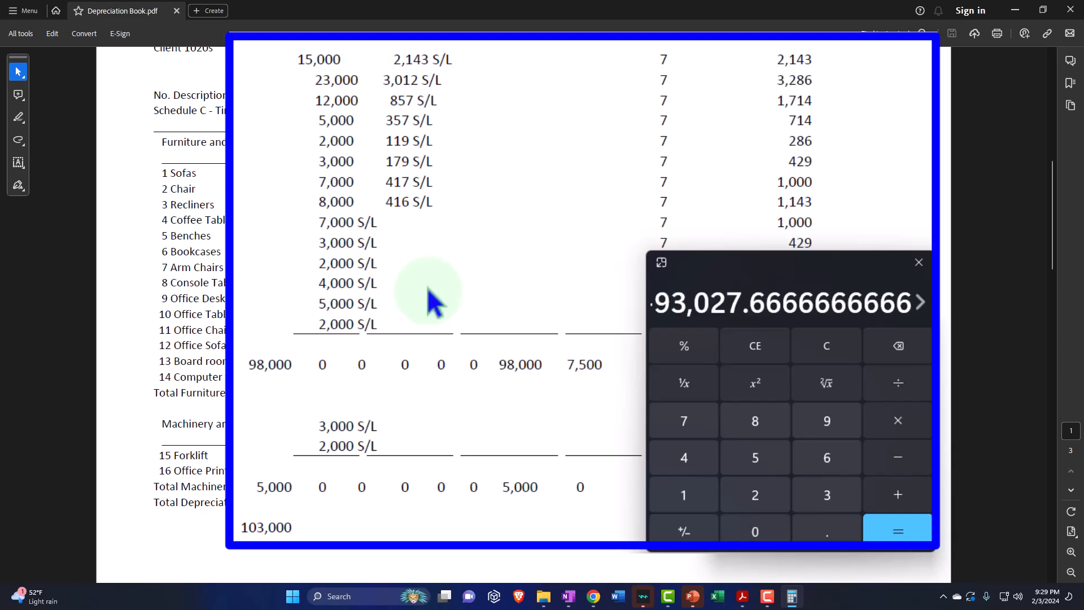
left_click_drag(647, 370, 603, 371)
left_click_drag(812, 327, 852, 210)
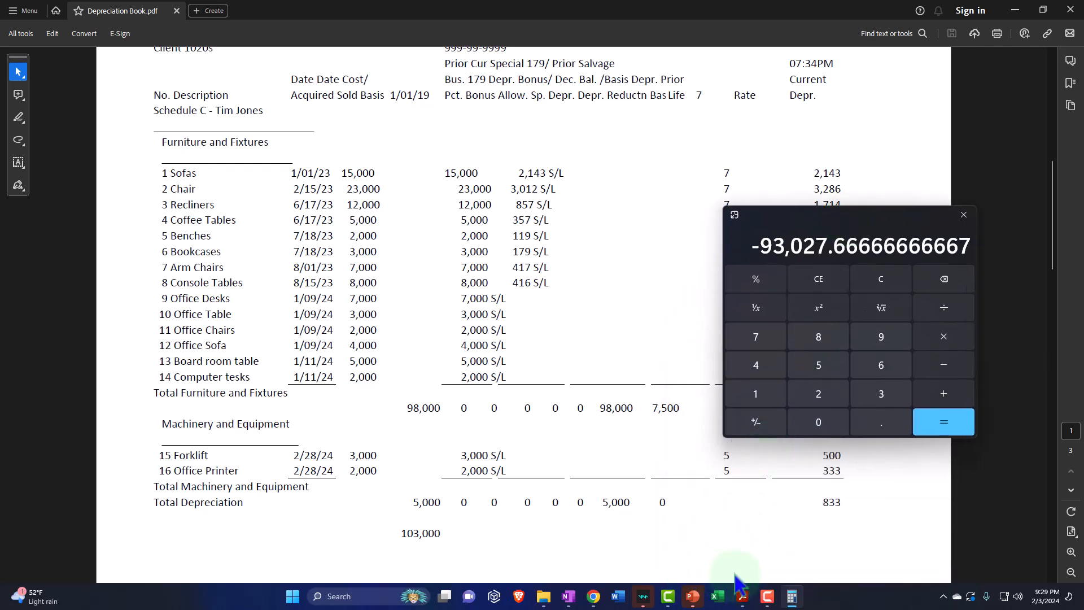
Step: Switch to the Balance Sheet, compare the Calculator result with February's Fixed Assets total, and expand the Fixed Assets section
left_click(1014, 10)
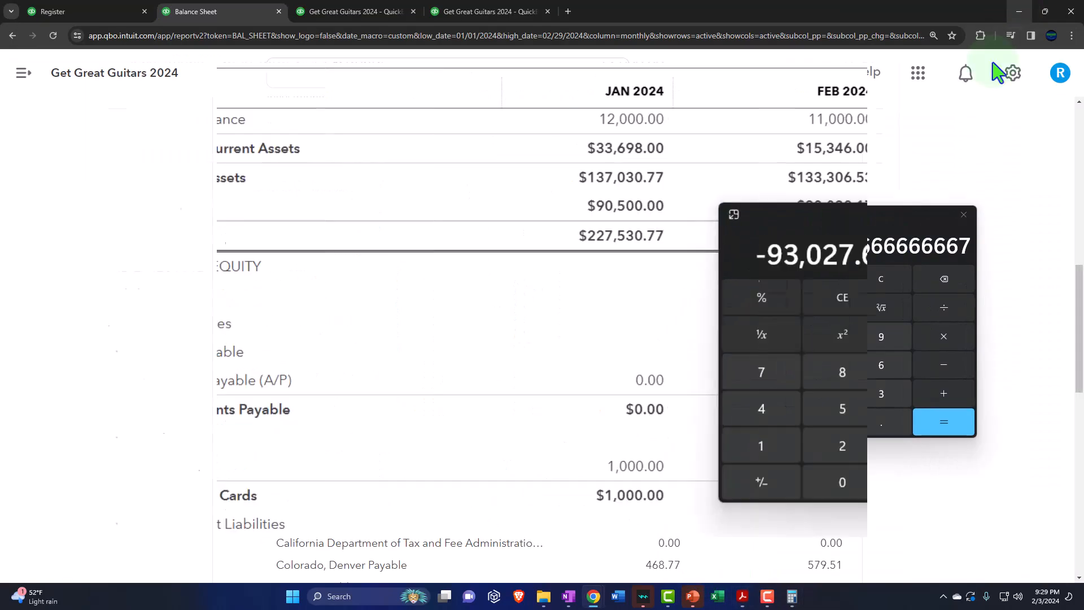
left_click(813, 225)
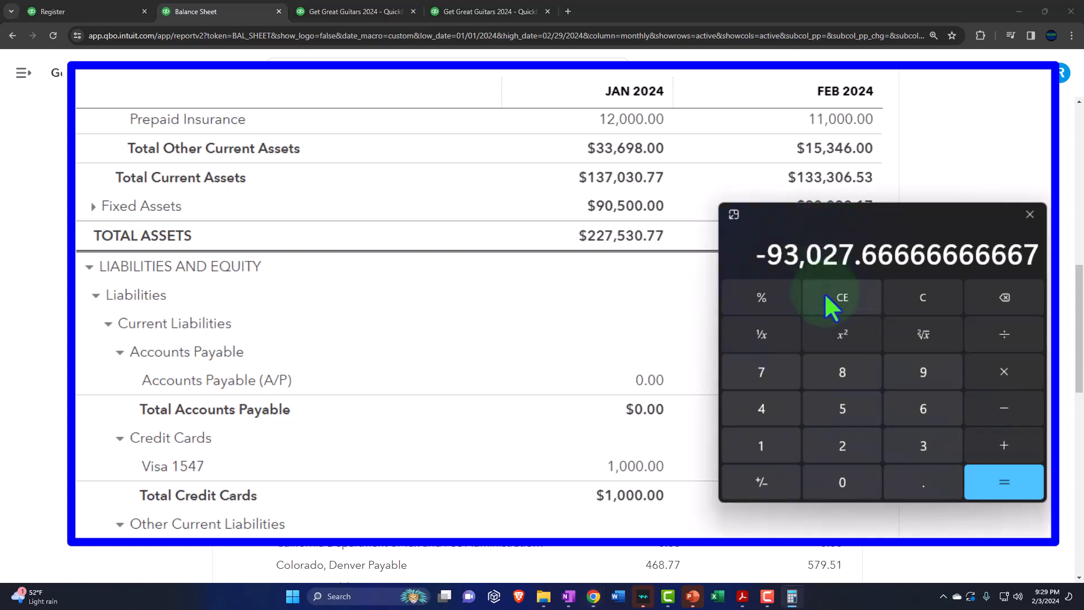
left_click_drag(842, 210, 848, 237)
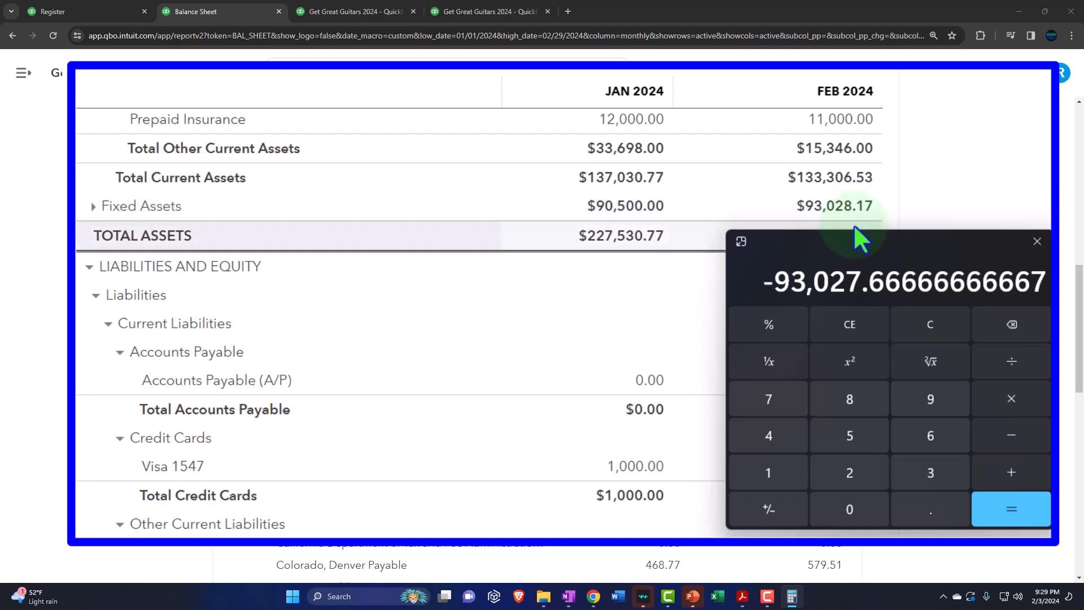
left_click_drag(840, 242, 1083, 240)
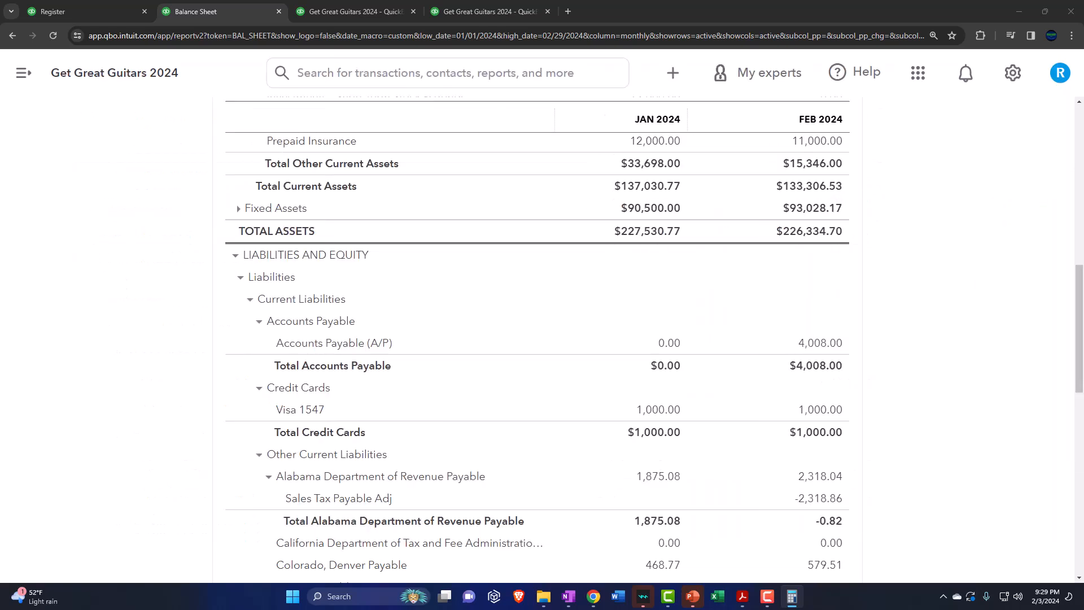
left_click(244, 209)
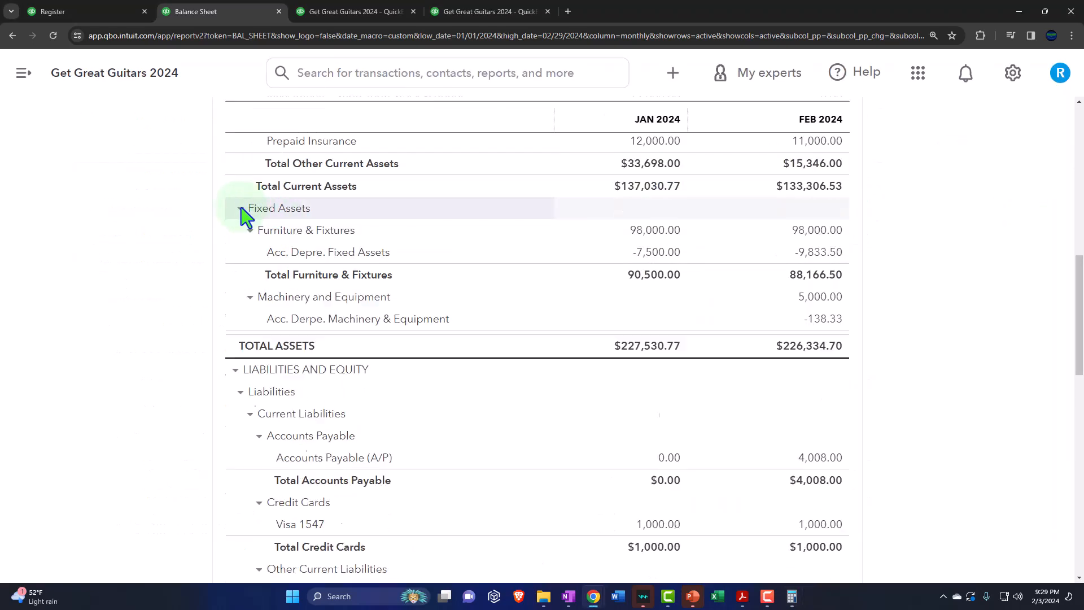
Step: Rerun the January–February 2024 Profit and Loss report and examine the February Depreciation under Other Expenses
left_click(353, 11)
scroll(484, 305, "up", 10)
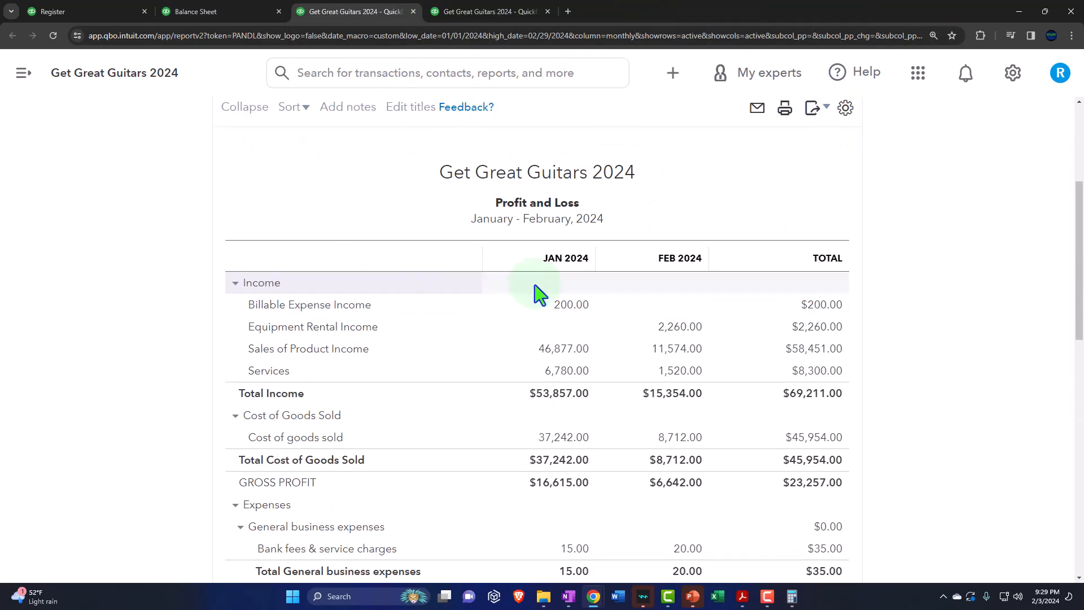
left_click(776, 257)
scroll(435, 395, "down", 10)
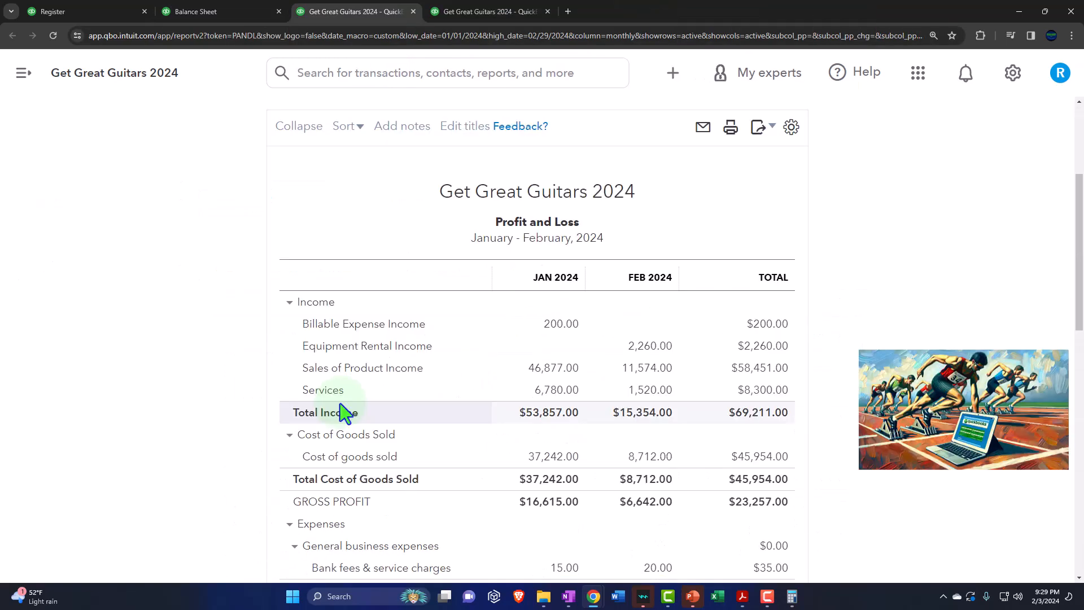
scroll(265, 438, "down", 4)
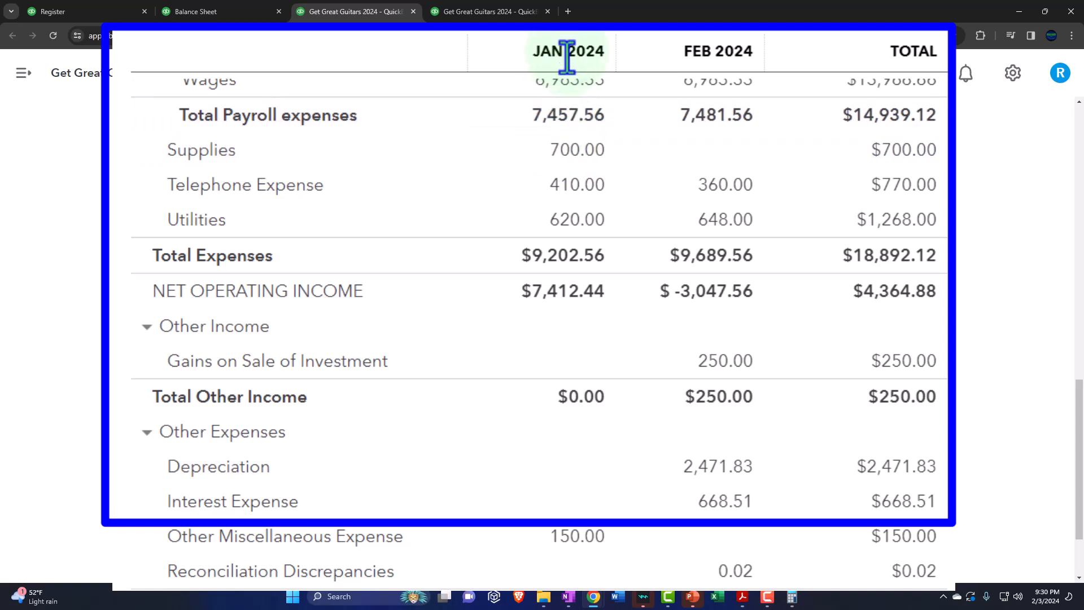
Step: Open the transaction detail behind the February Depreciation expense, examine its journal entries, and return to the Profit and Loss report
left_click(716, 468)
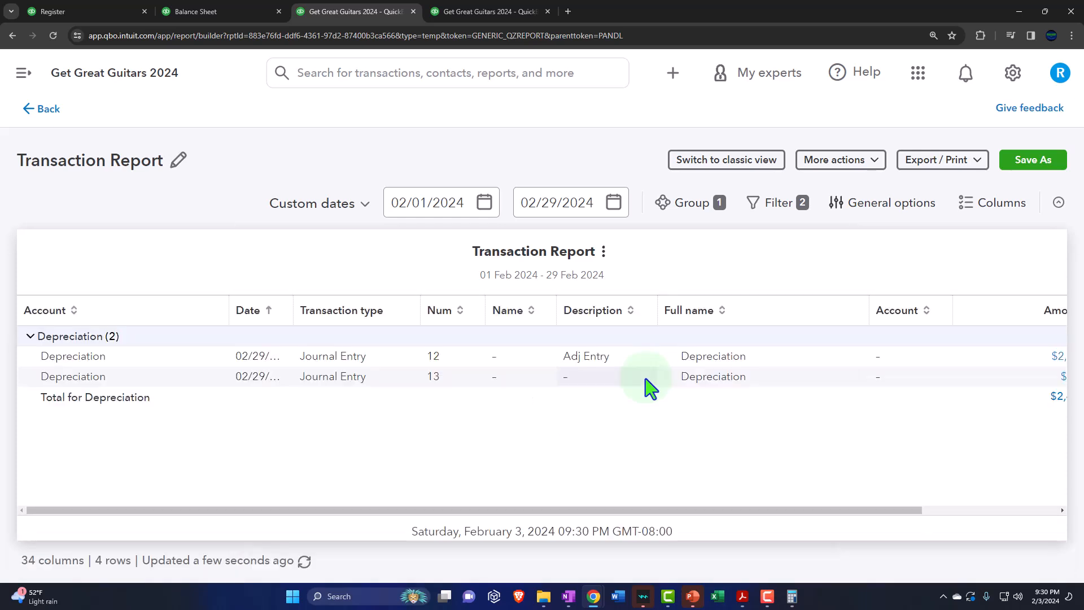
key("ctrl+minus")
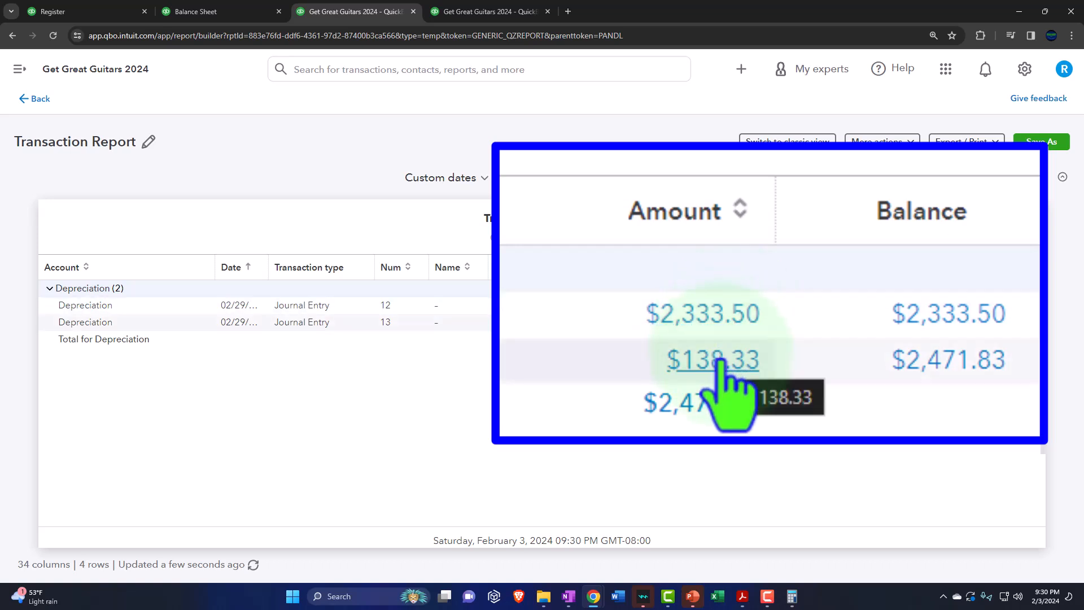
left_click(37, 99)
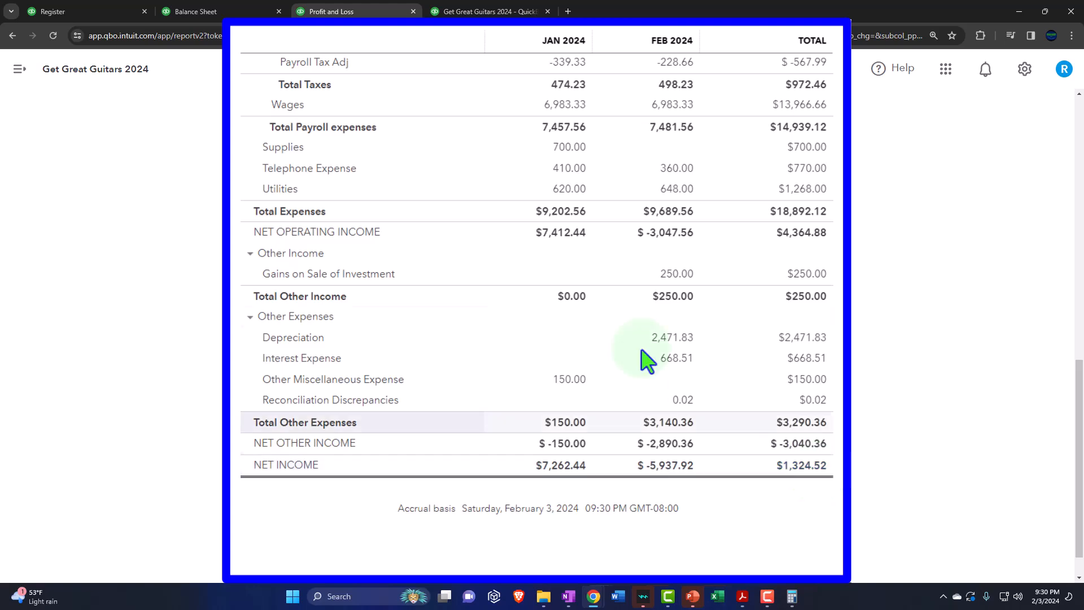
Step: Examine the Equity and Fixed Assets sections of the Balance Sheet
left_click(196, 11)
scroll(247, 291, "down", 9)
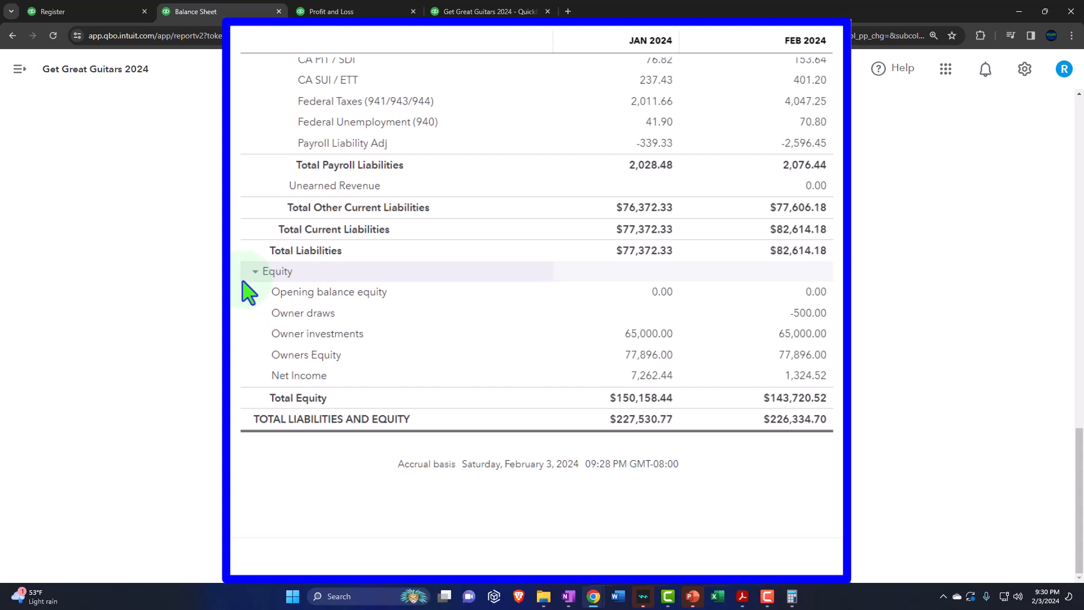
scroll(247, 291, "up", 11)
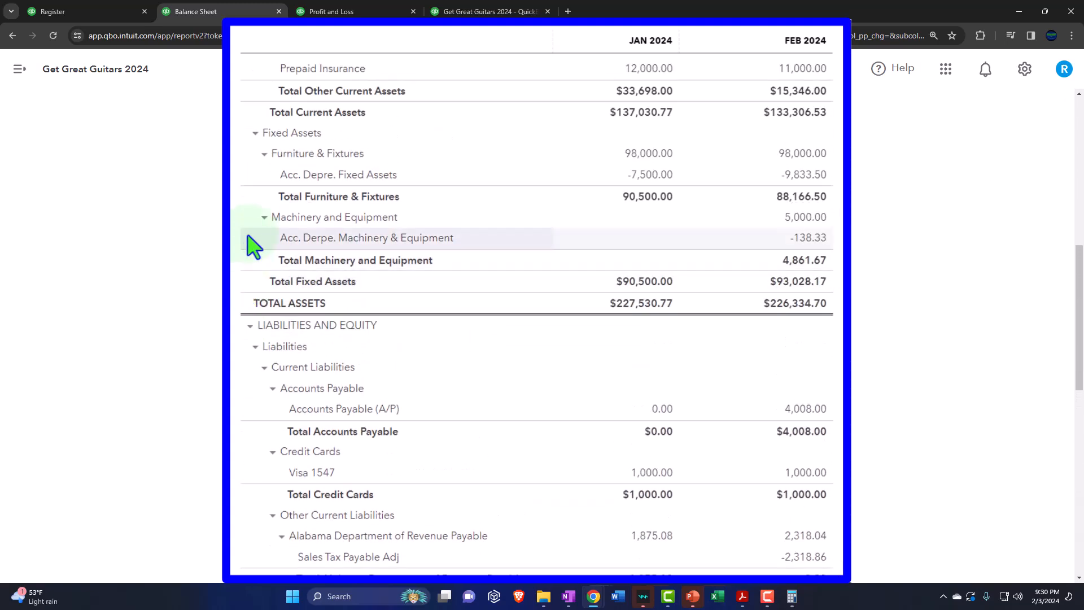
key("ctrl+plus")
key("ctrl+plus")
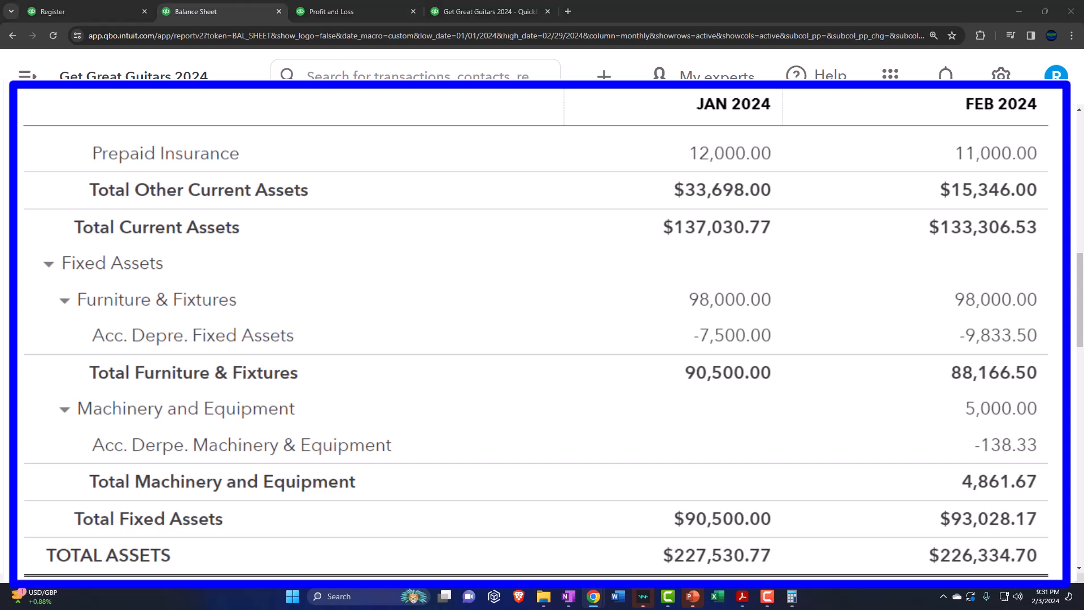
Step: Open the journal entry behind the February Acc. Derpe. Machinery & Equipment balance through its transaction detail
left_click(1016, 446)
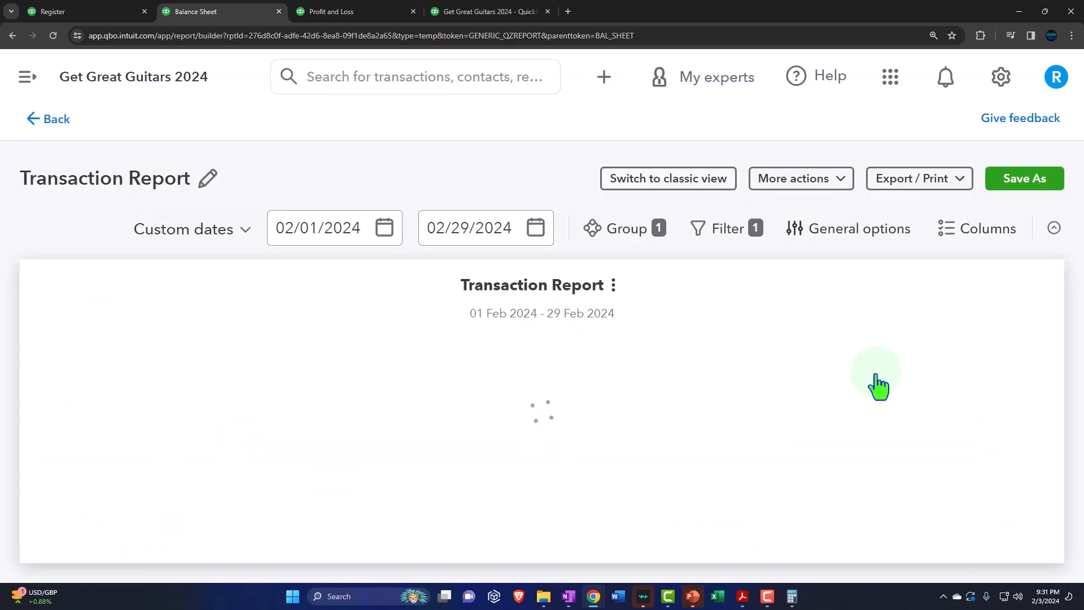
key("ctrl+minus")
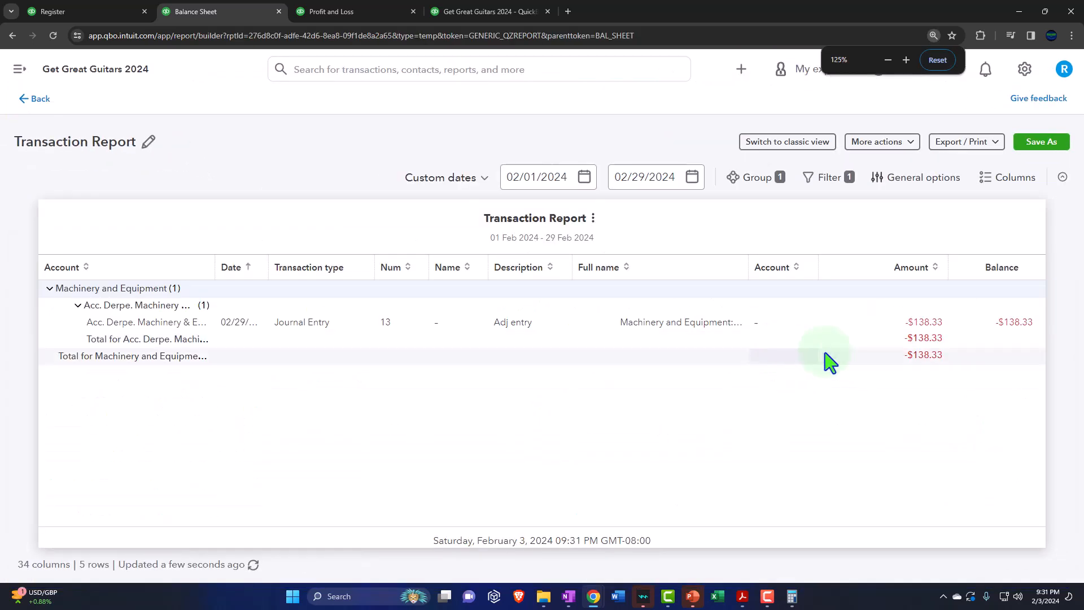
left_click(926, 322)
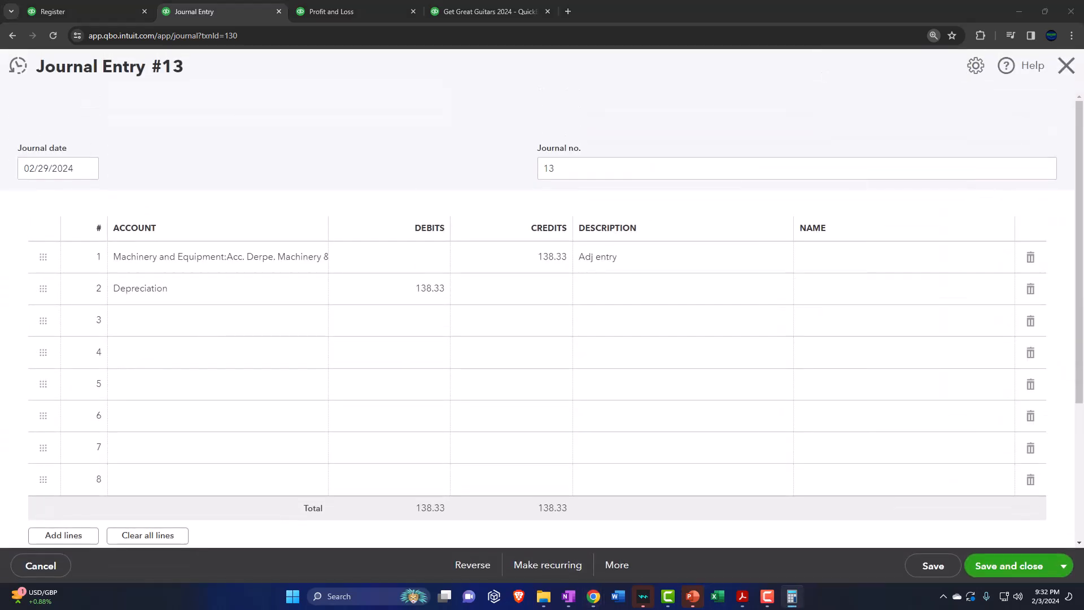
Step: Set both the Acc. Derpe. Machinery & Equipment credit and the Depreciation debit in Journal Entry 13 to 138.38, and save the entry
left_click(541, 260)
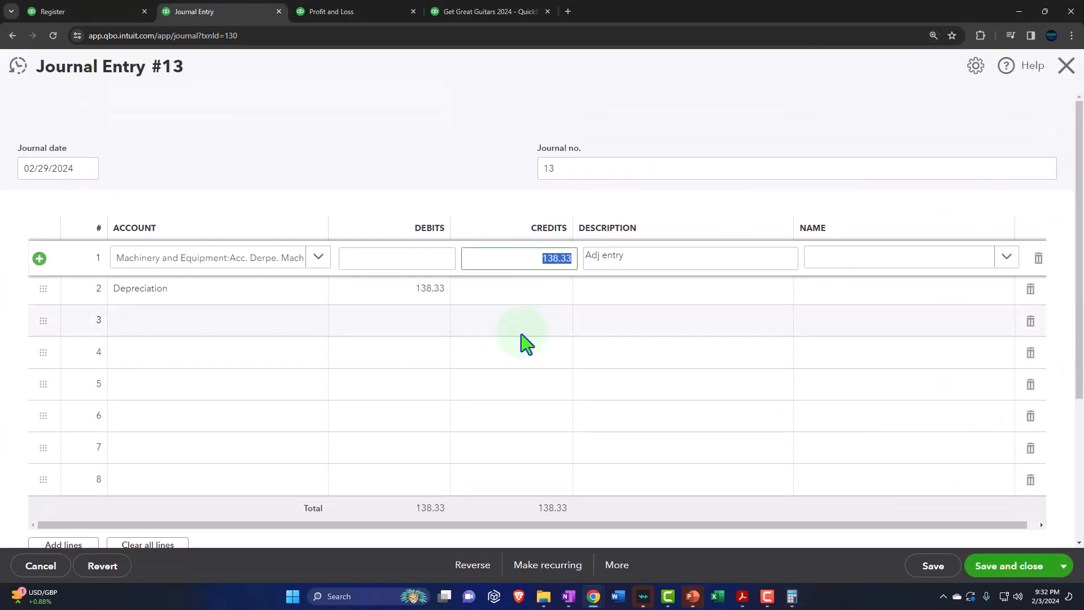
key("Right")
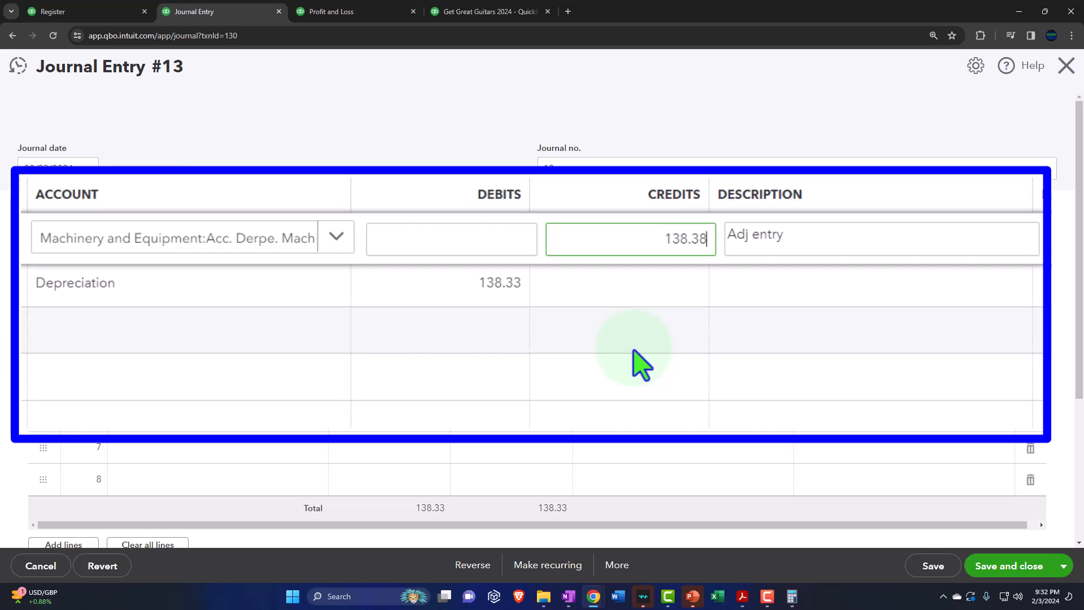
left_click(508, 284)
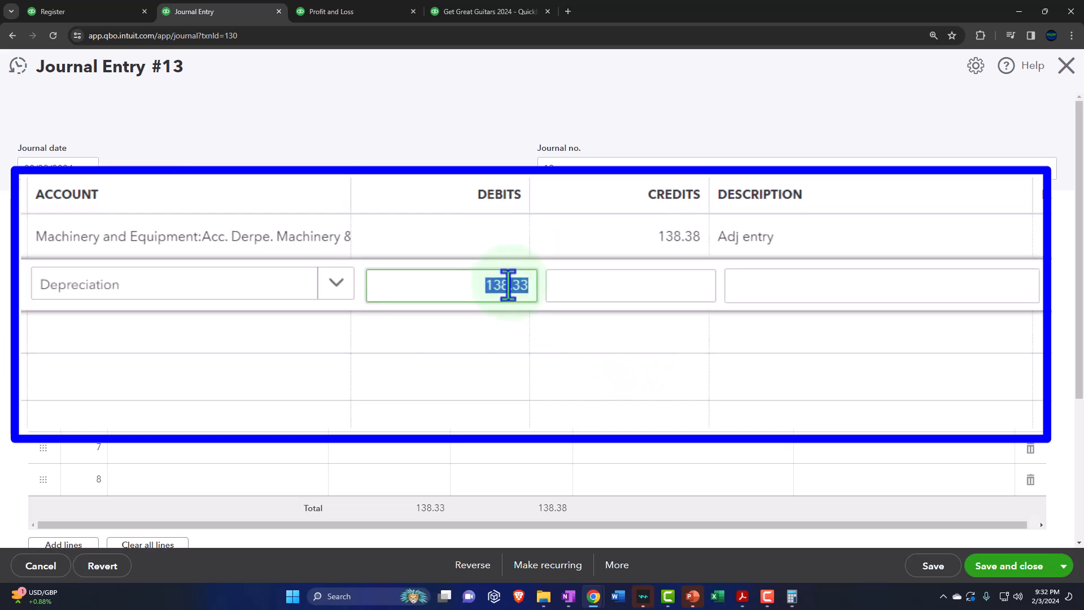
key("Right")
type("8")
key("Tab")
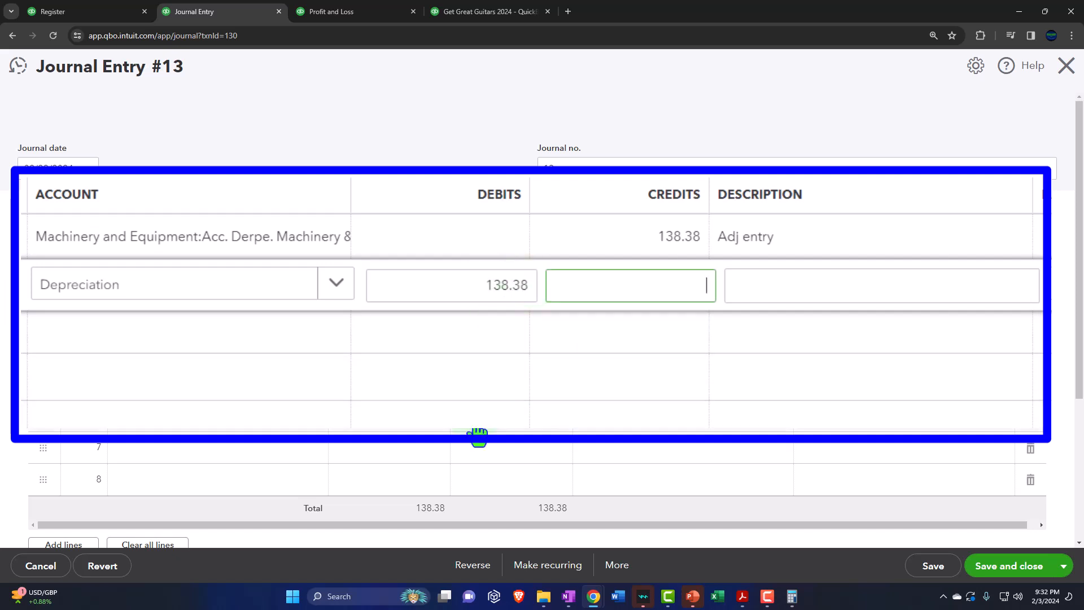
left_click(798, 341)
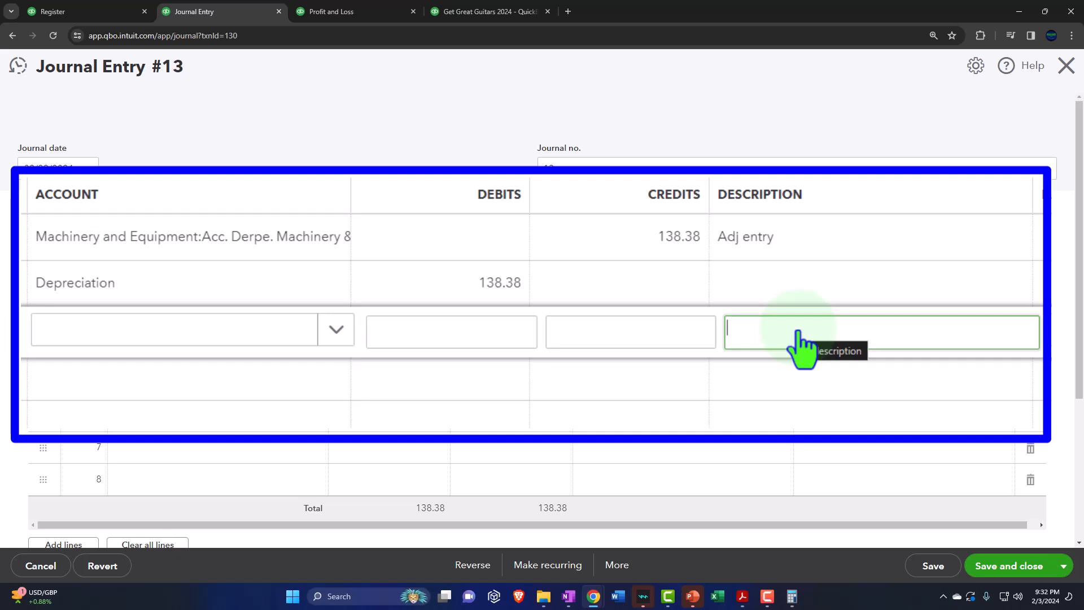
type("a2")
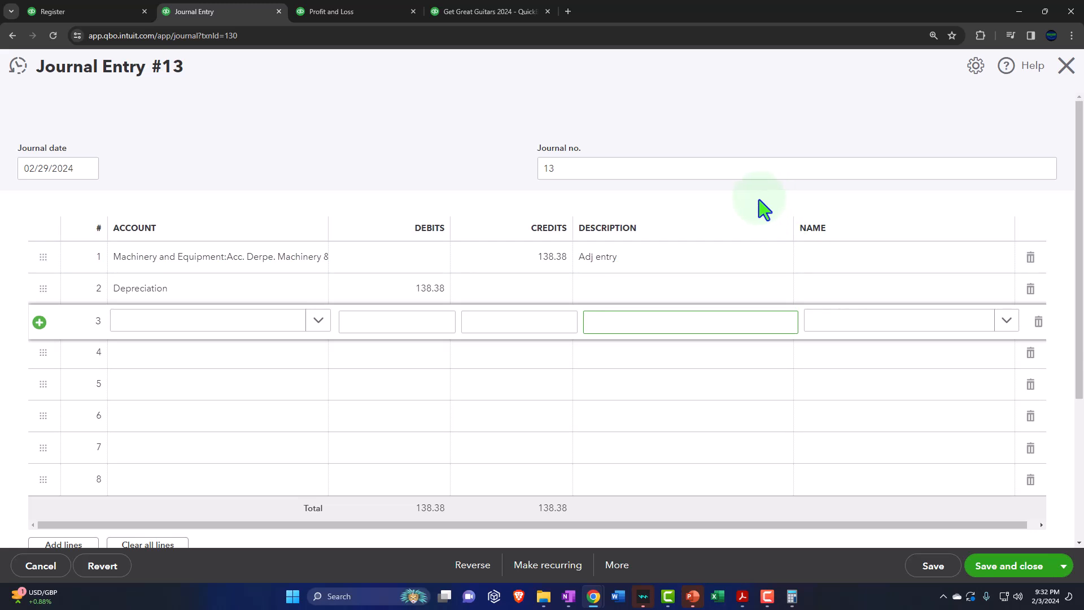
left_click(760, 201)
left_click(928, 565)
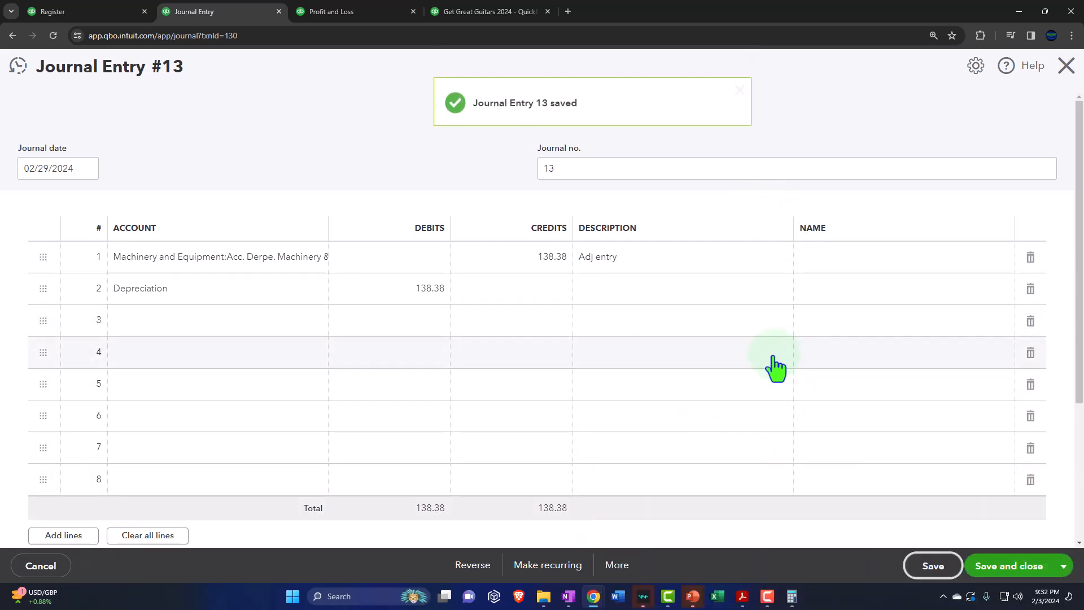
Step: Close the journal entry, return to the Balance Sheet, and review its fixed asset and current asset balances
left_click(1066, 67)
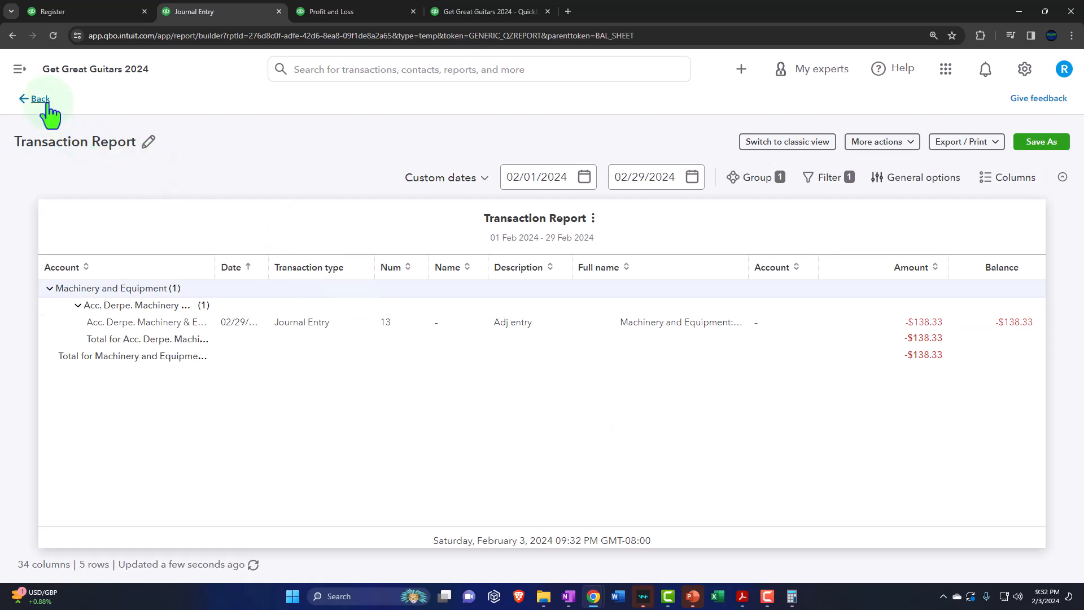
left_click(45, 102)
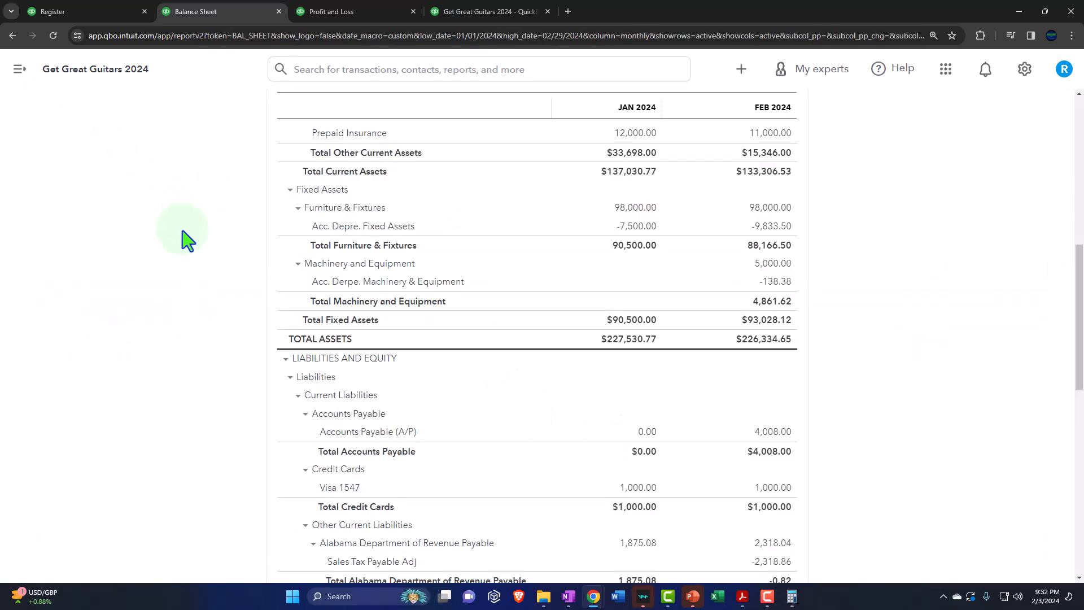
scroll(218, 250, "up", 5)
scroll(484, 303, "up", 5)
scroll(648, 208, "up", 1)
scroll(644, 226, "down", 5)
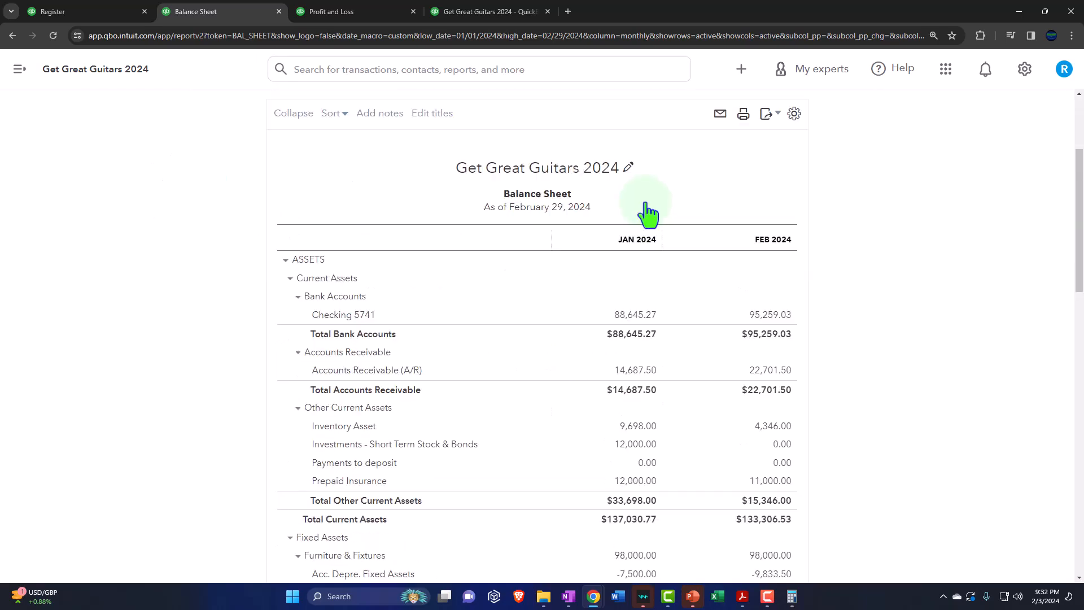
Step: Review the January and February 2024 Balance Sheet columns from the current and fixed assets down to the equity section
scroll(638, 238, "down", 3)
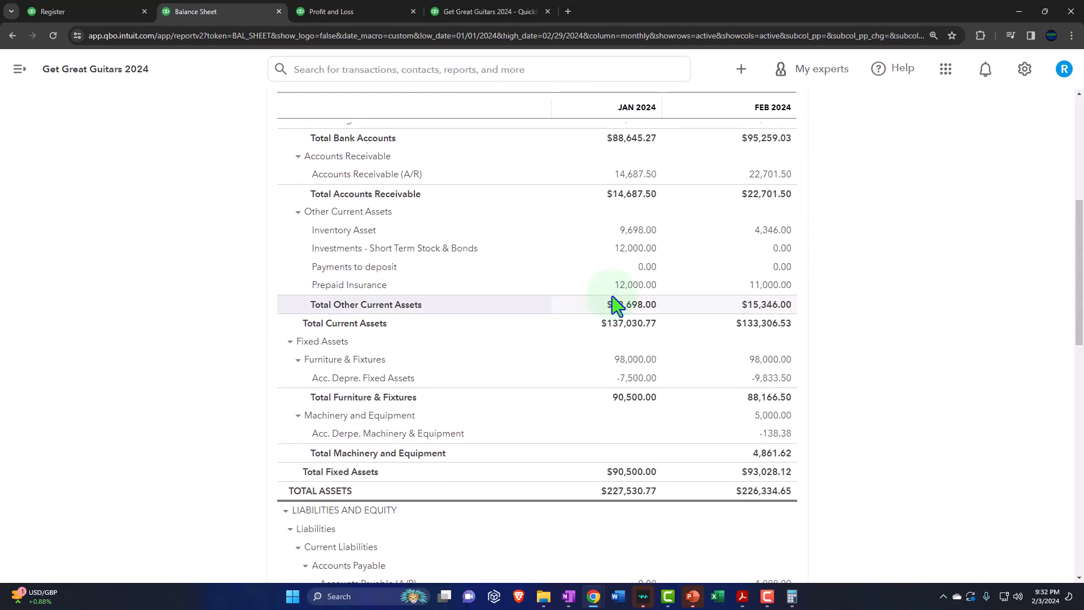
scroll(613, 297, "up", 1)
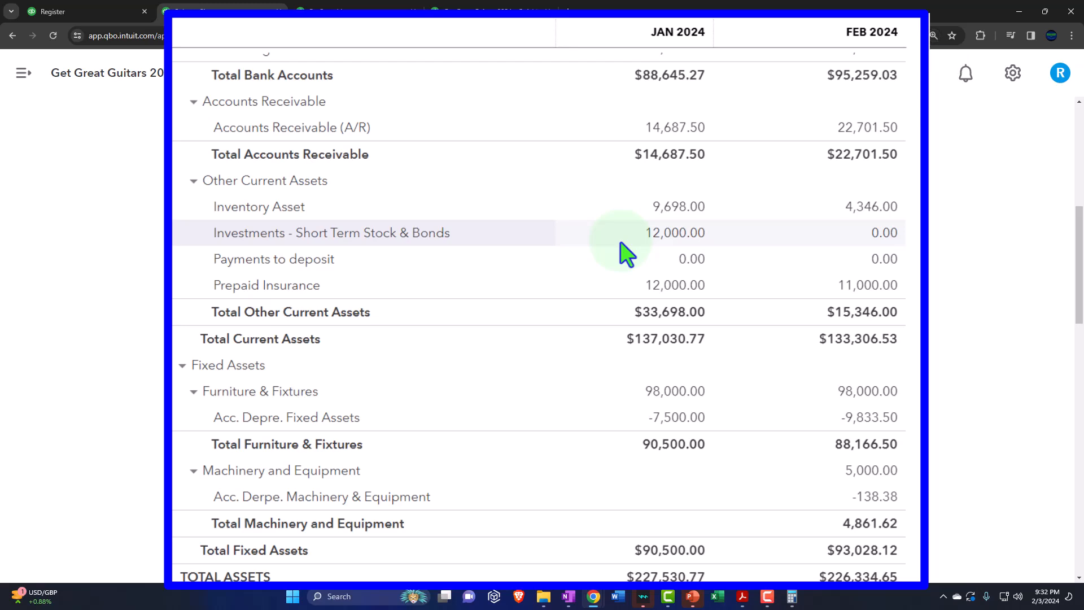
scroll(625, 255, "up", 4)
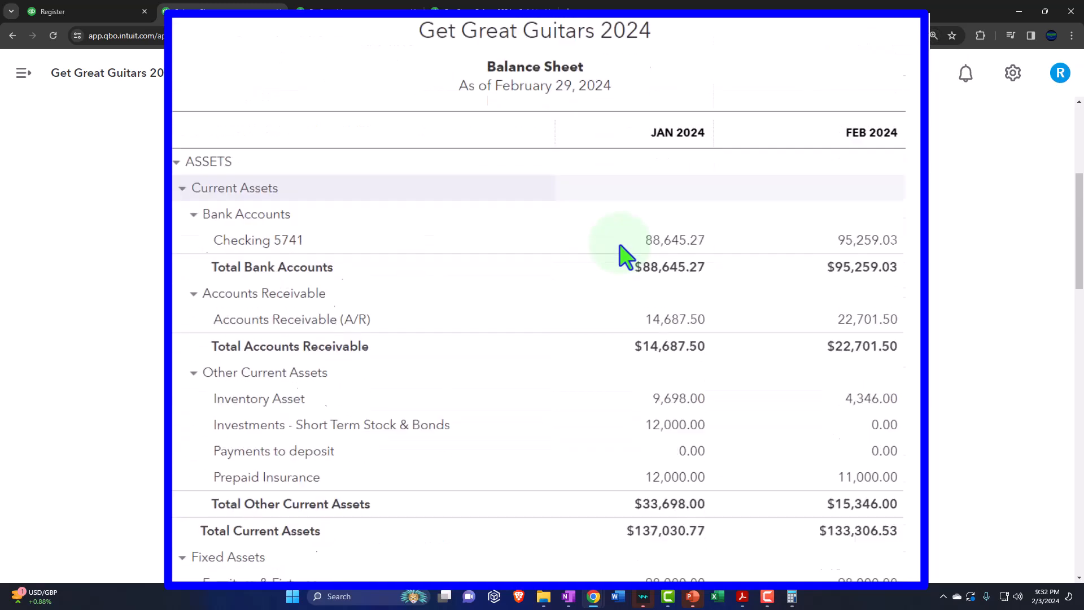
scroll(621, 248, "down", 8)
scroll(619, 245, "down", 9)
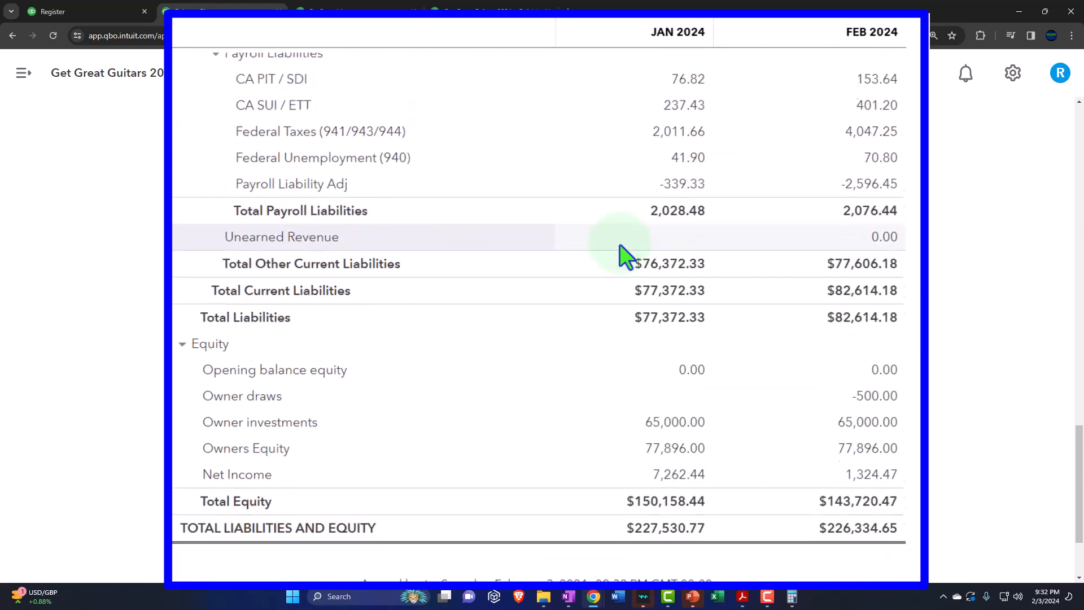
Step: Open the Profit and Loss report and review its expenses, depreciation under Other Expenses, and net income for both months
left_click(350, 11)
scroll(412, 211, "up", 7)
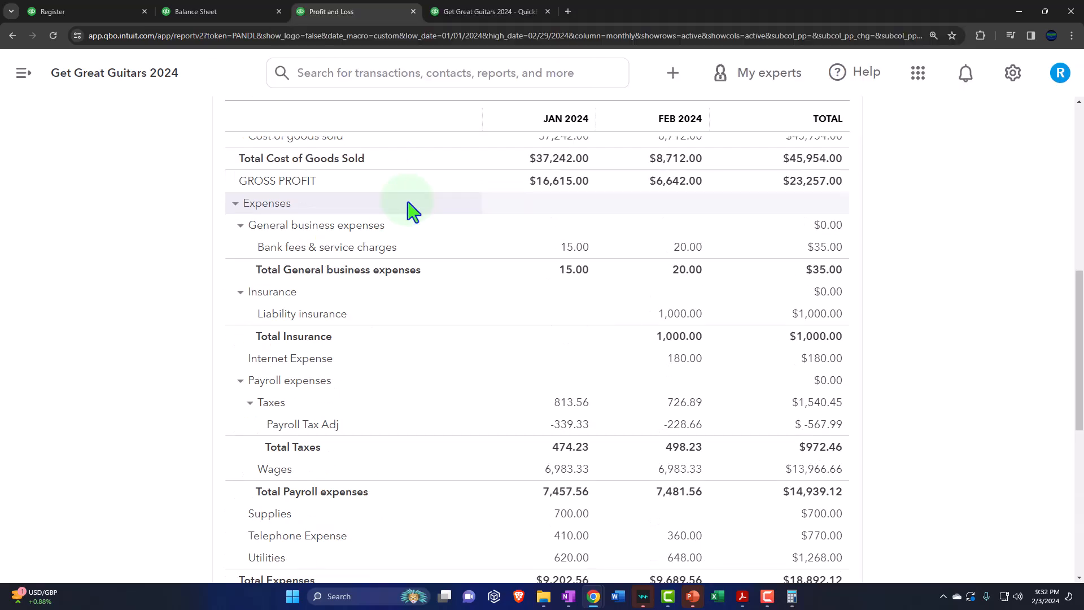
scroll(180, 309, "down", 2)
scroll(180, 309, "down", 8)
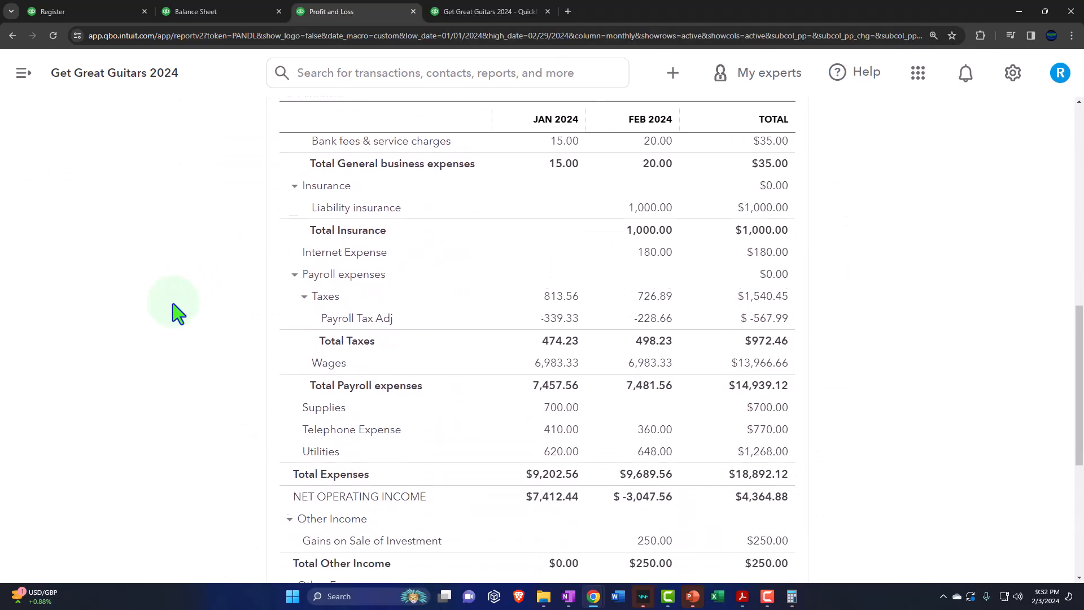
scroll(178, 312, "down", 5)
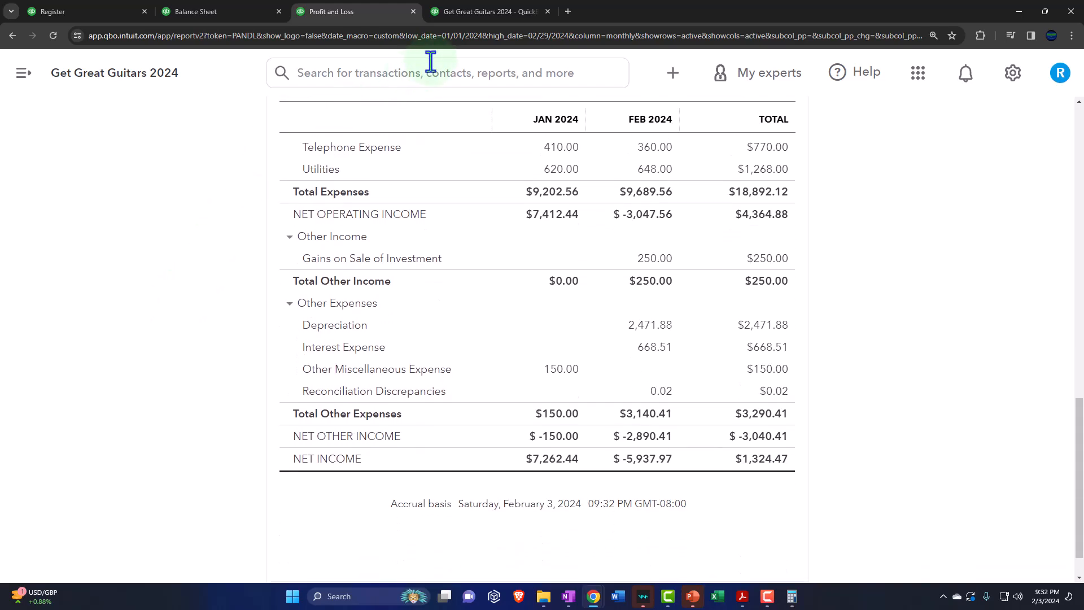
Step: Open the Trial Balance report and examine its asset, accumulated depreciation, and liability accounts for January and February 2024
left_click(455, 12)
scroll(625, 189, "up", 3)
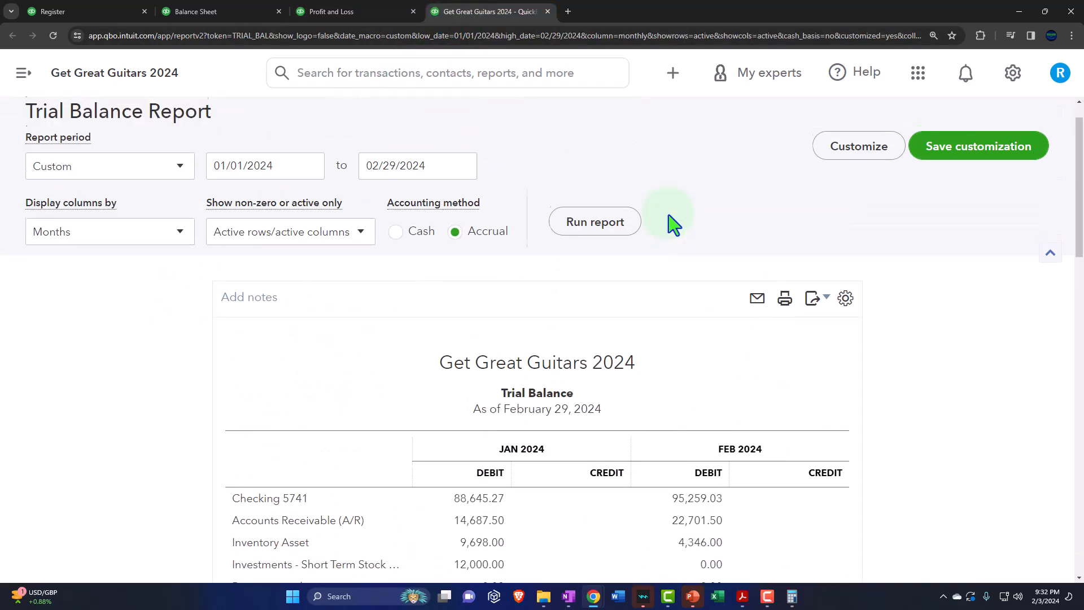
scroll(210, 328, "down", 3)
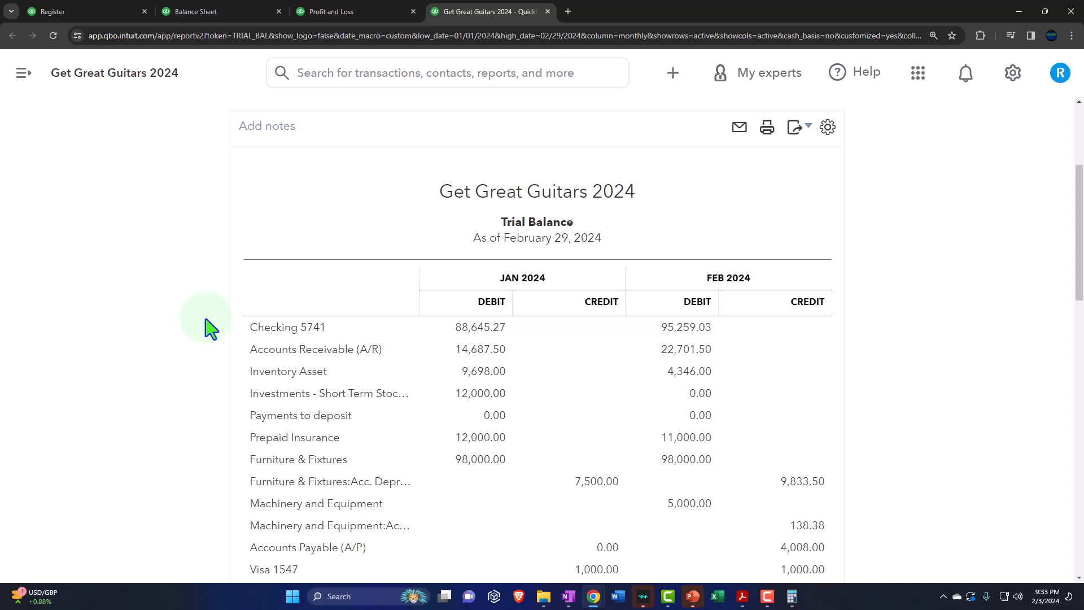
key("ctrl+plus")
scroll(139, 332, "down", 2)
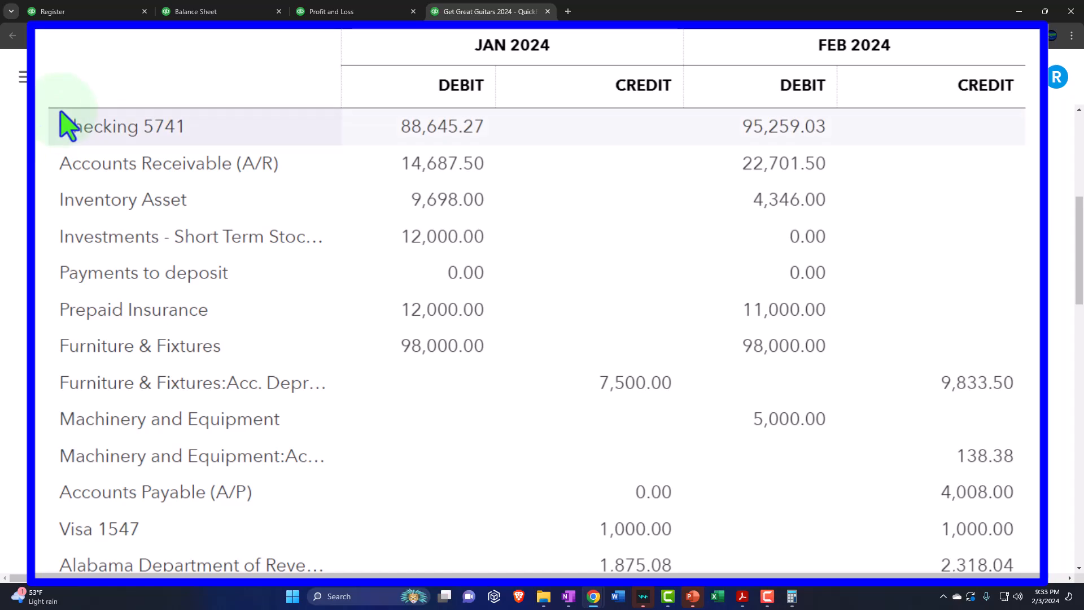
scroll(43, 187, "down", 5)
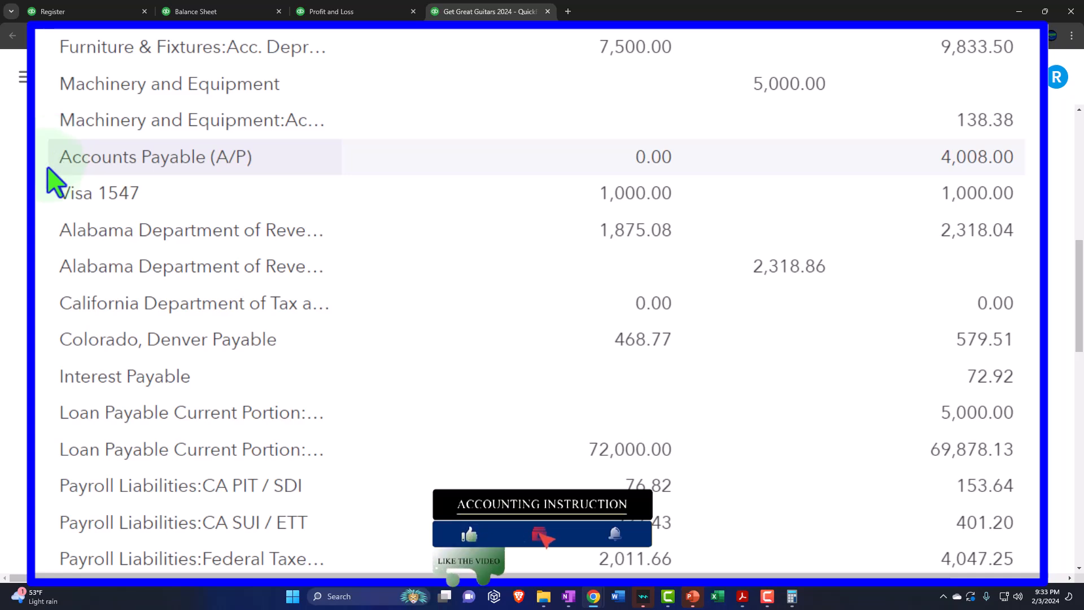
scroll(51, 186, "down", 2)
scroll(48, 339, "down", 3)
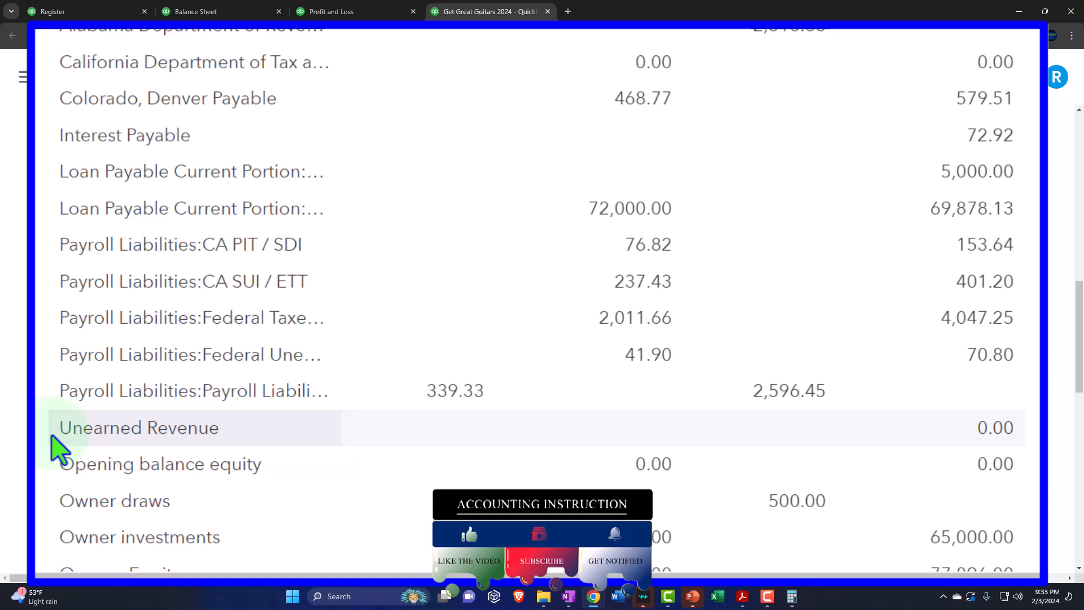
Step: Examine the equity, income, and expense accounts and the debit and credit totals on the Trial Balance
scroll(56, 449, "down", 6)
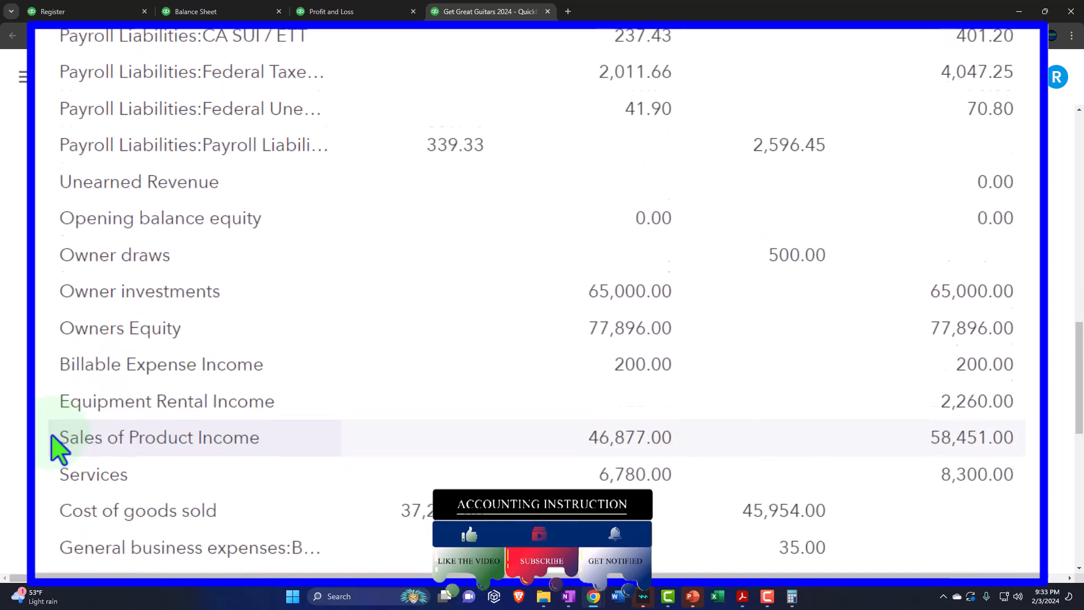
scroll(56, 448, "down", 2)
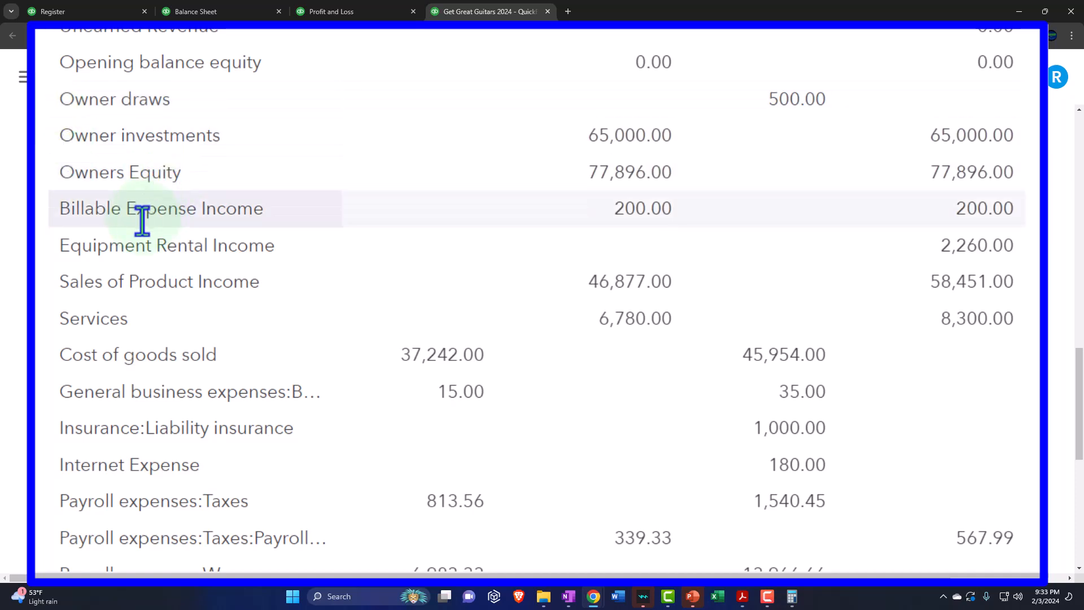
scroll(143, 218, "down", 1)
scroll(109, 162, "down", 1)
scroll(107, 158, "down", 1)
scroll(104, 149, "down", 2)
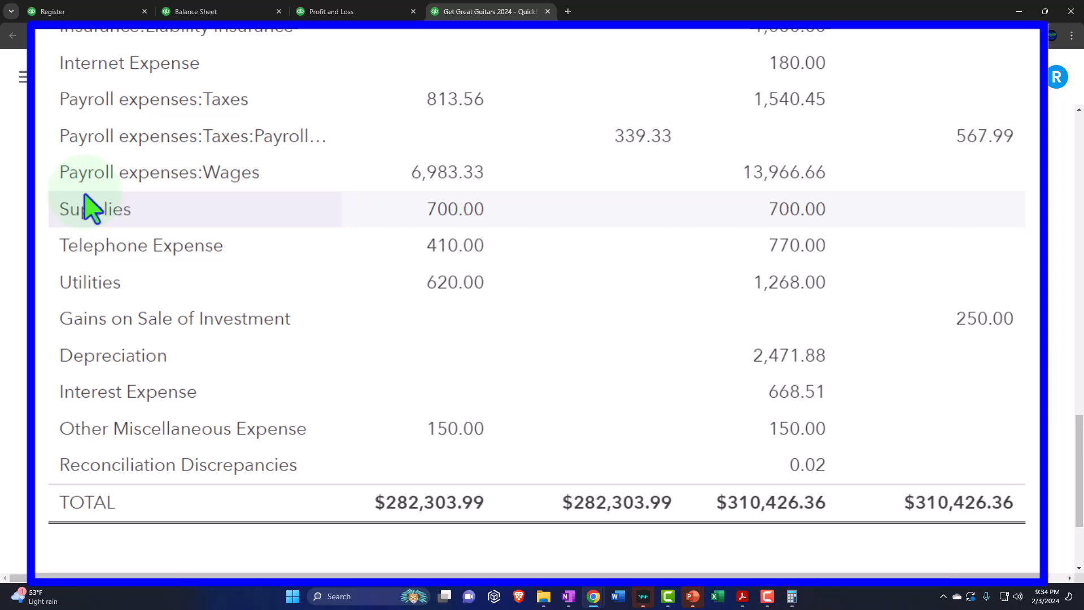
scroll(86, 197, "up", 3)
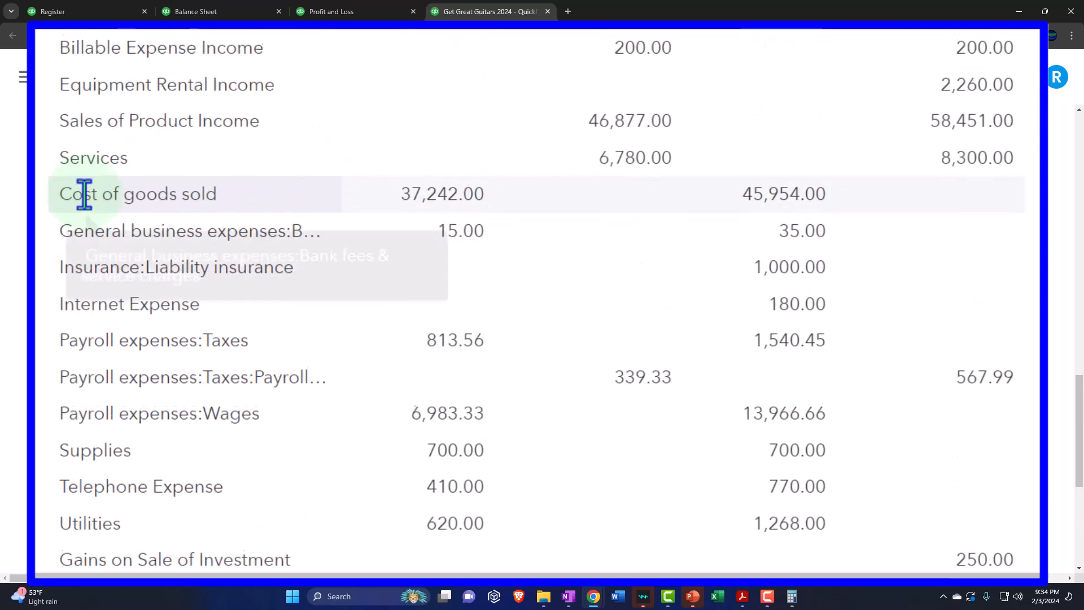
scroll(85, 195, "up", 1)
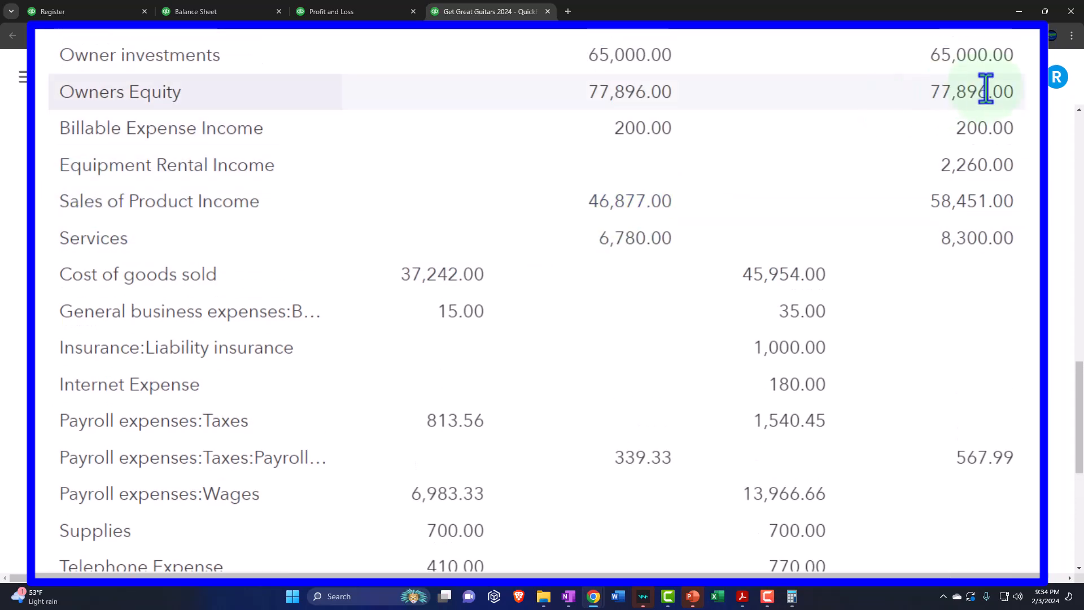
Step: Set the Trial Balance period to 01/01/2025 through 01/01/2025 and run the report
scroll(483, 346, "up", 5)
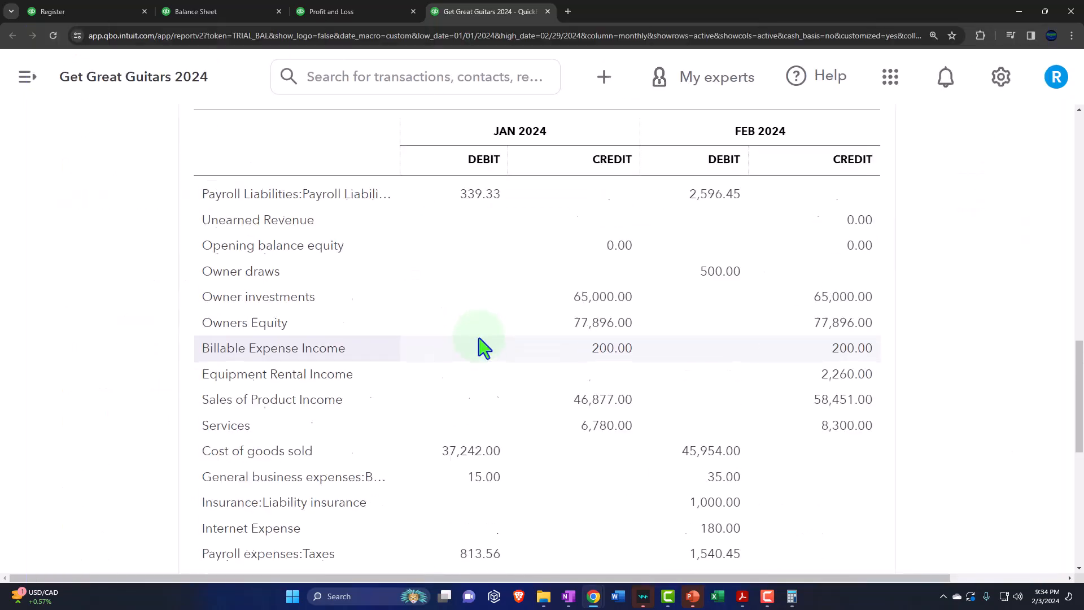
scroll(479, 339, "up", 8)
left_click_drag(317, 233, 0, 361)
type("010125")
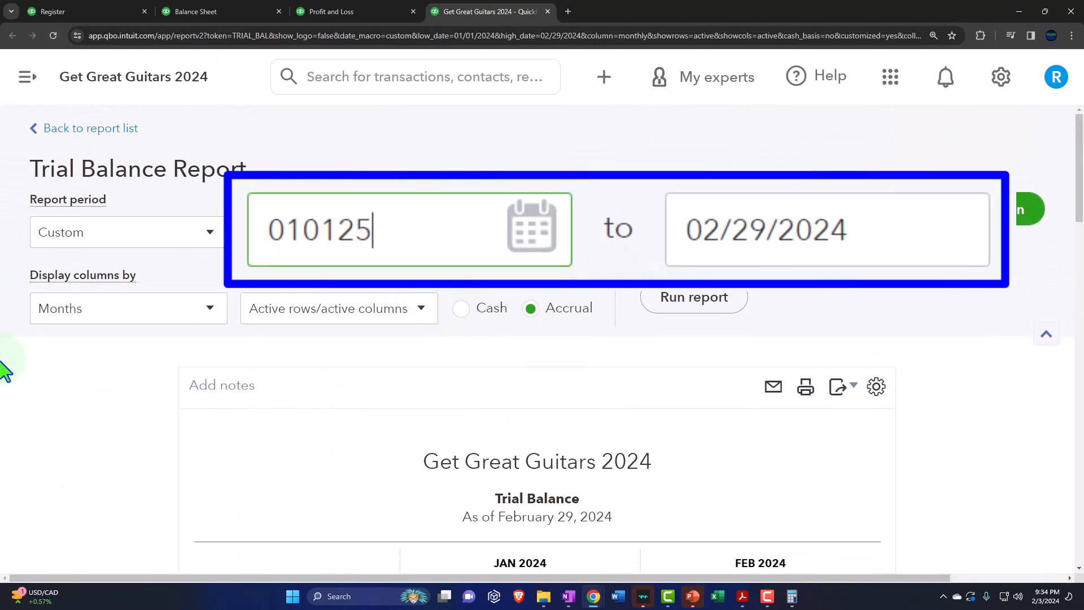
key("Tab")
type("010")
type("2")
type("125")
key("Tab")
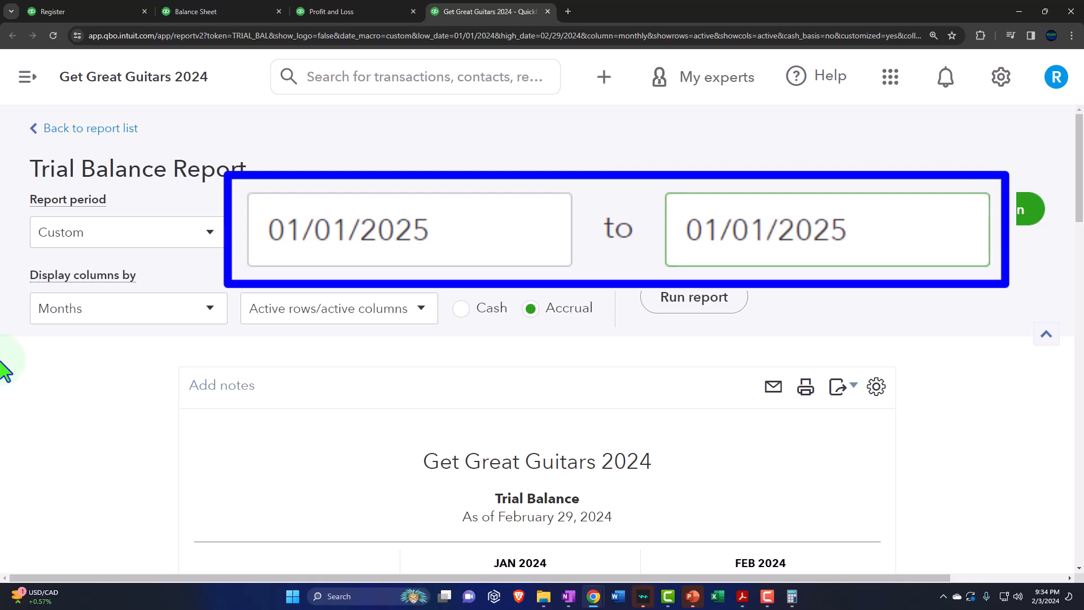
left_click(675, 298)
Step: Examine the January 1, 2025 Trial Balance from the asset accounts down to Owners Equity
scroll(675, 322, "down", 15)
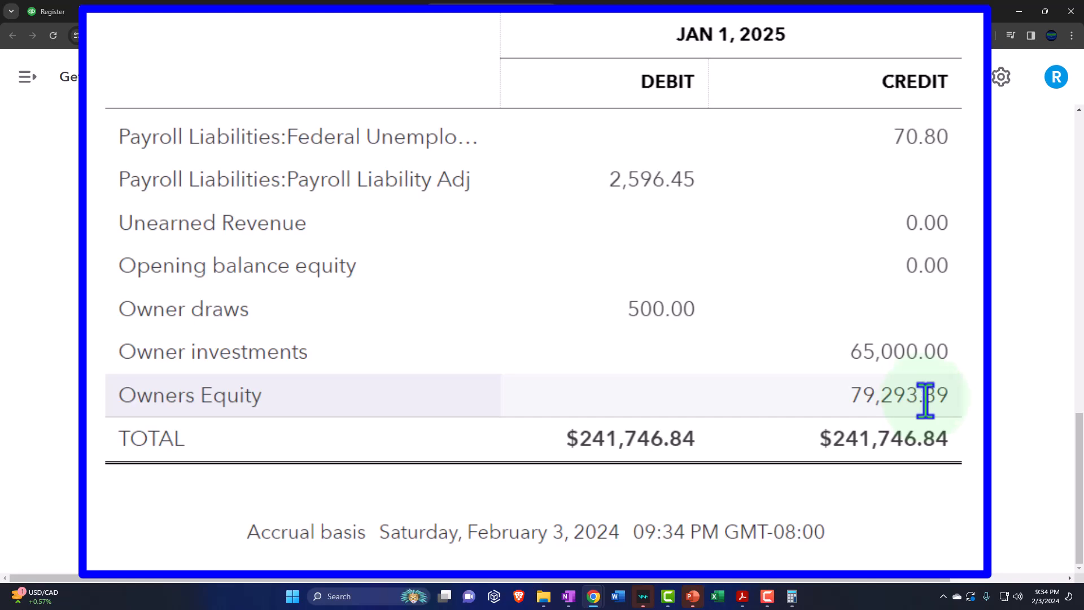
scroll(926, 401, "up", 10)
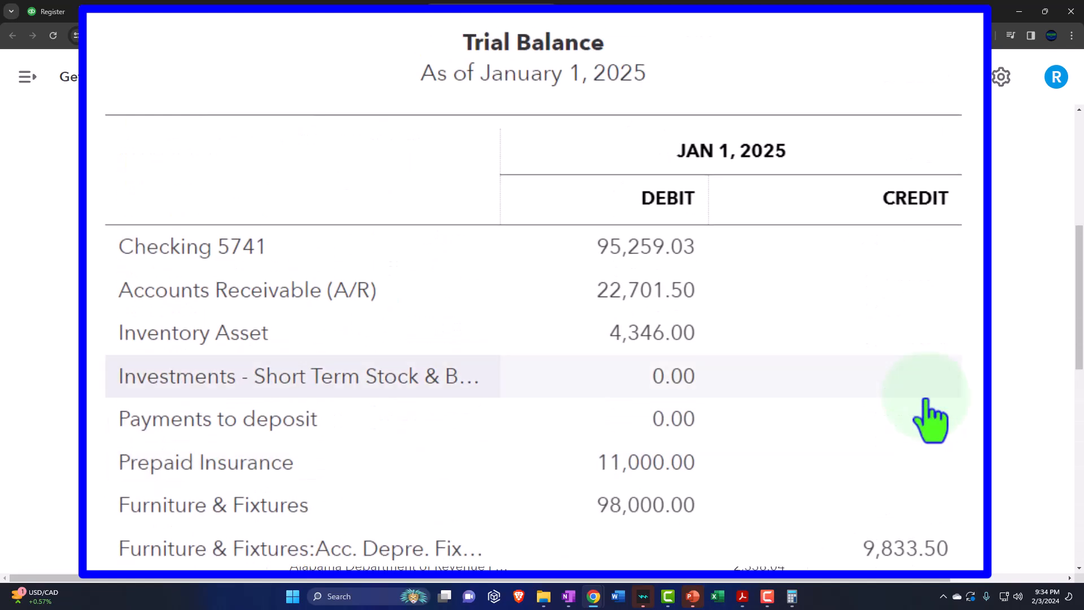
scroll(930, 421, "down", 6)
scroll(930, 421, "down", 1)
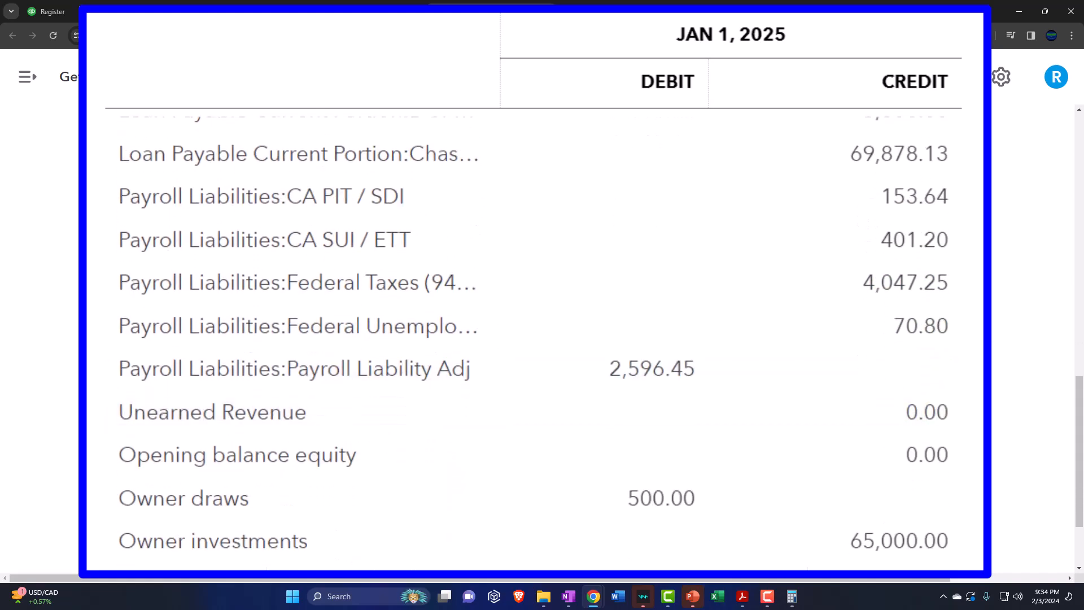